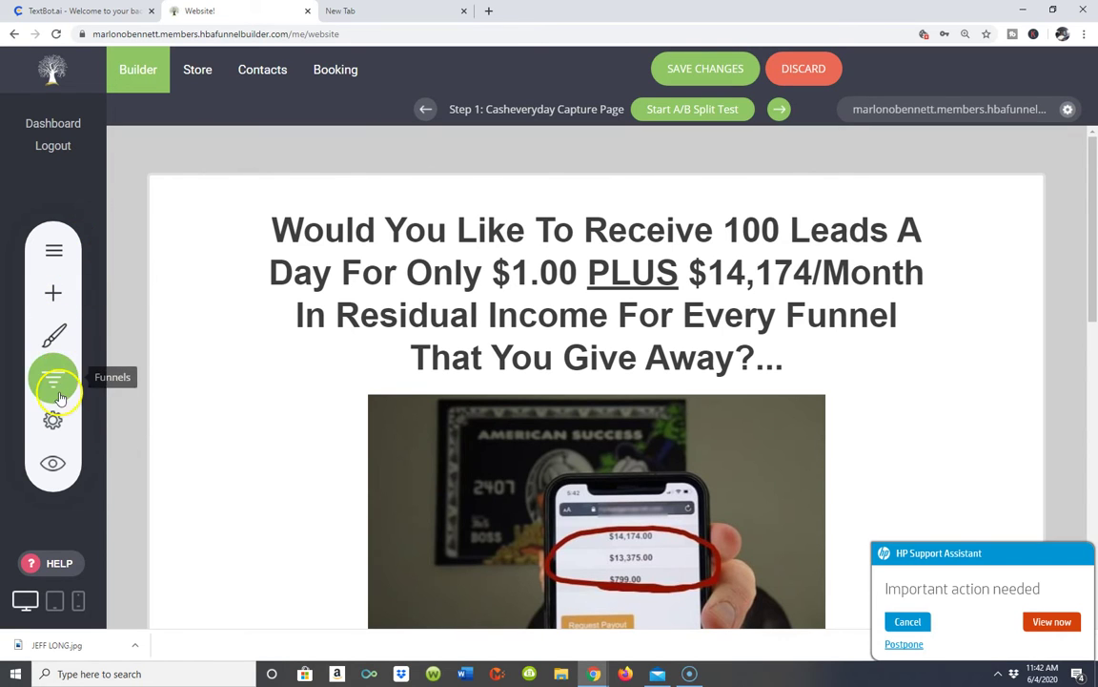
# - Open the Default Template funnel's controls and dismiss the support assistant notification
pyautogui.click(65, 379)
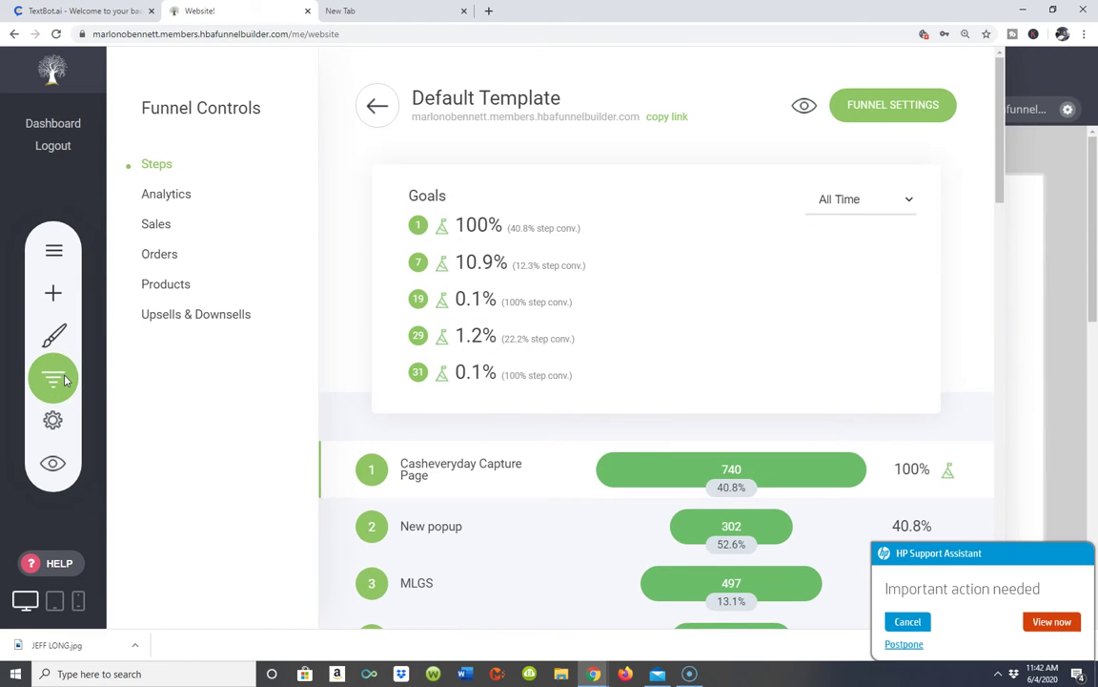
pyautogui.scroll(-2, 539, 421)
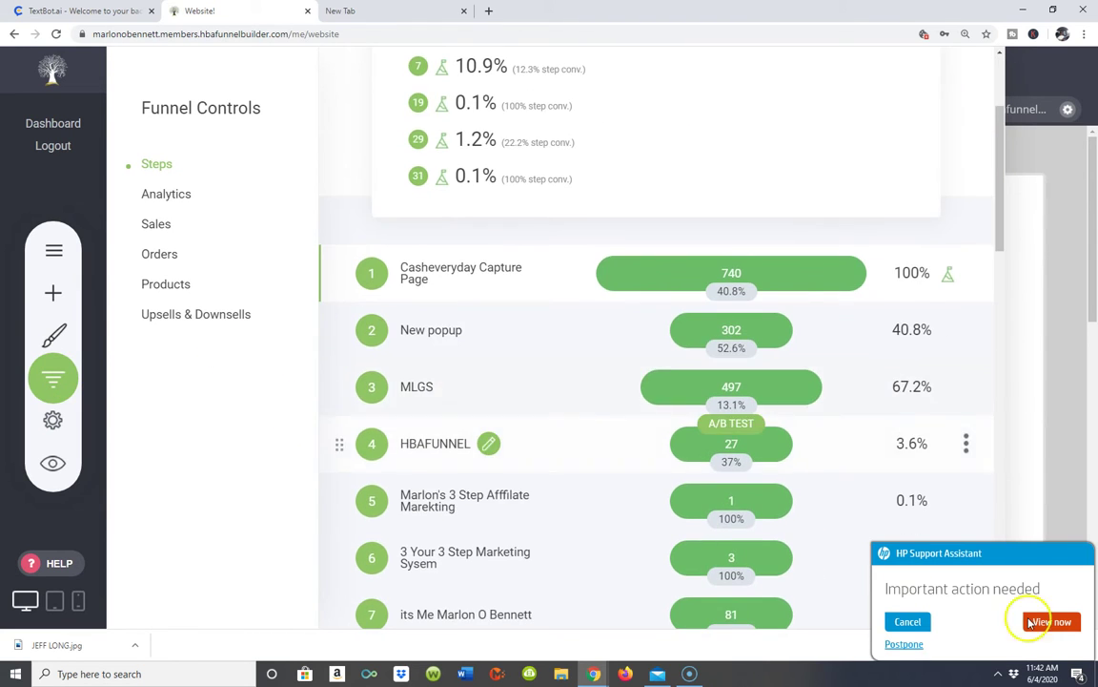
pyautogui.scroll(-2, 963, 620)
pyautogui.click(907, 621)
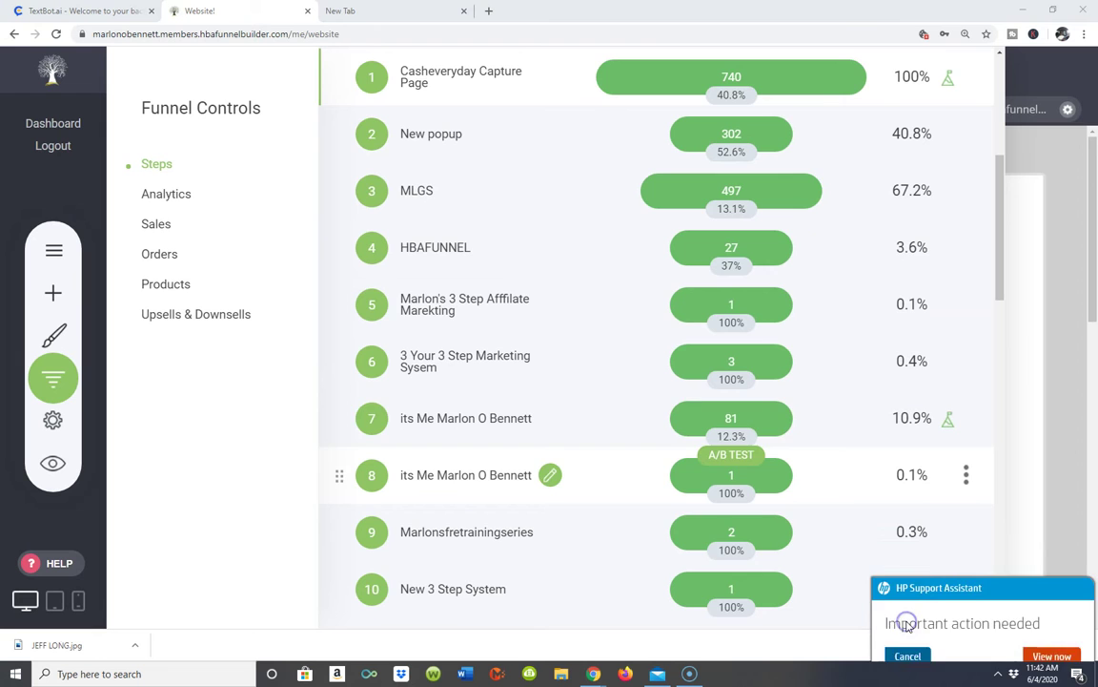
# - Scroll through all 31 funnel steps down to Thehundredollarcashsystem at 0.1% conversion
pyautogui.scroll(-2, 479, 68)
pyautogui.scroll(-2, 502, 405)
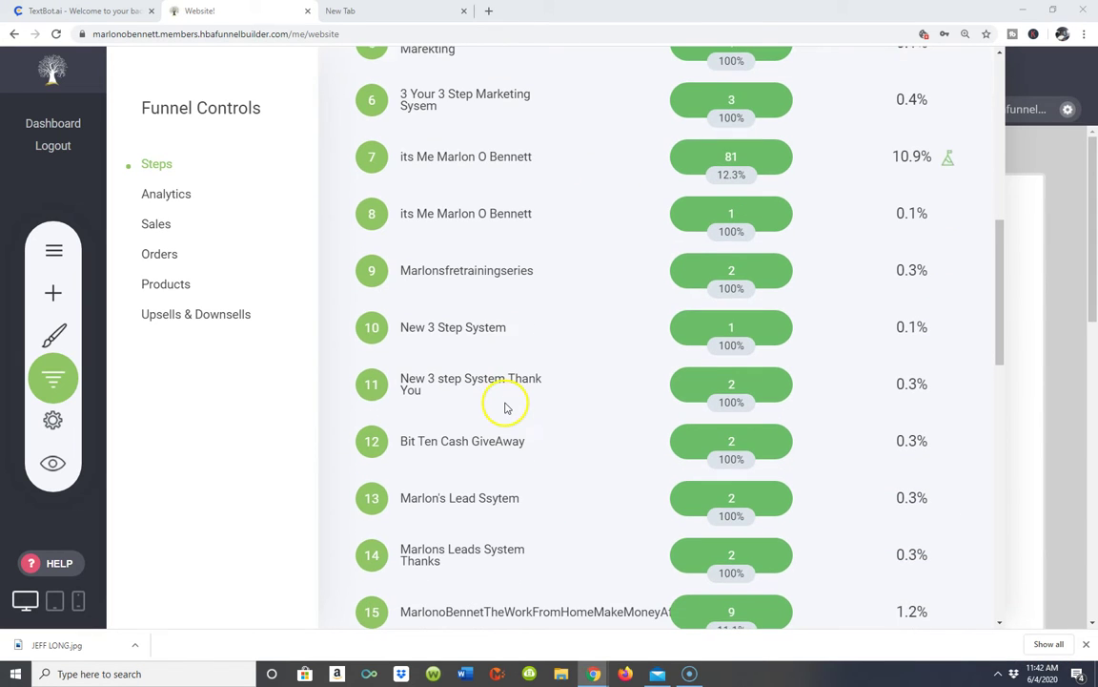
pyautogui.scroll(-1, 572, 448)
pyautogui.scroll(-10, 644, 444)
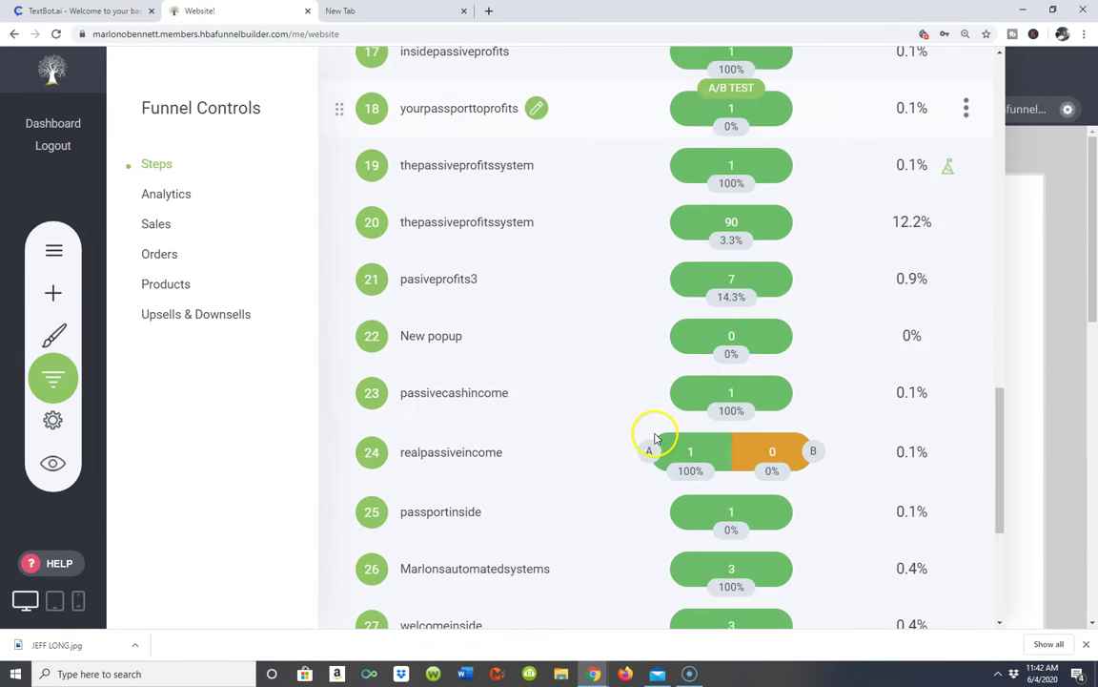
pyautogui.scroll(6, 644, 422)
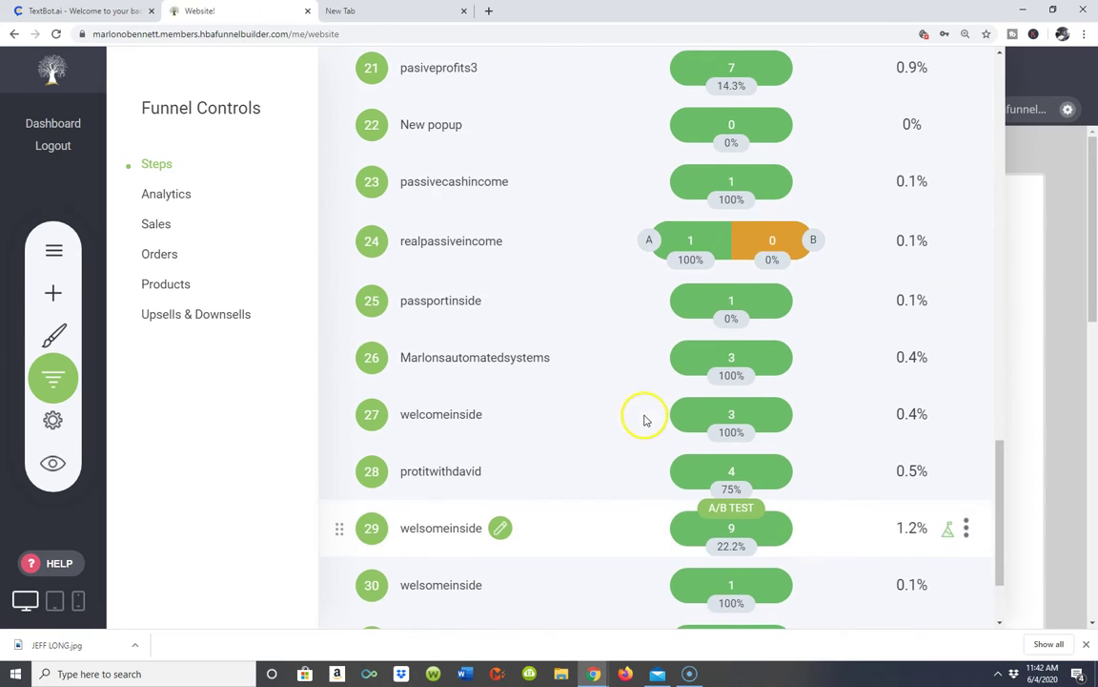
pyautogui.scroll(10, 654, 391)
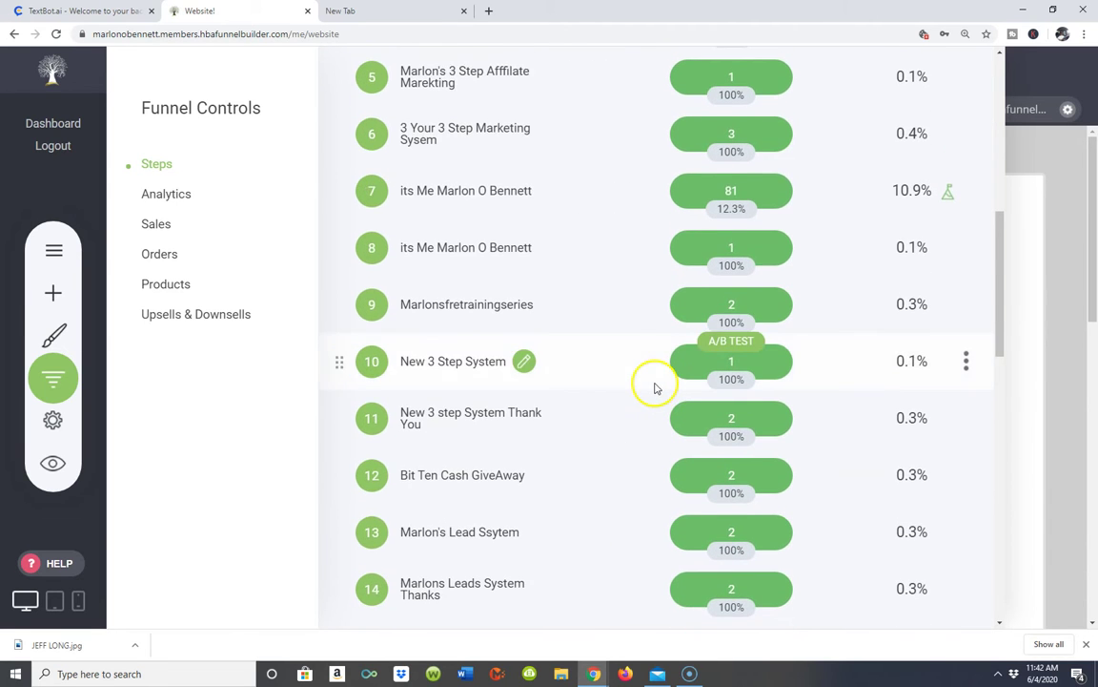
pyautogui.scroll(-6, 730, 233)
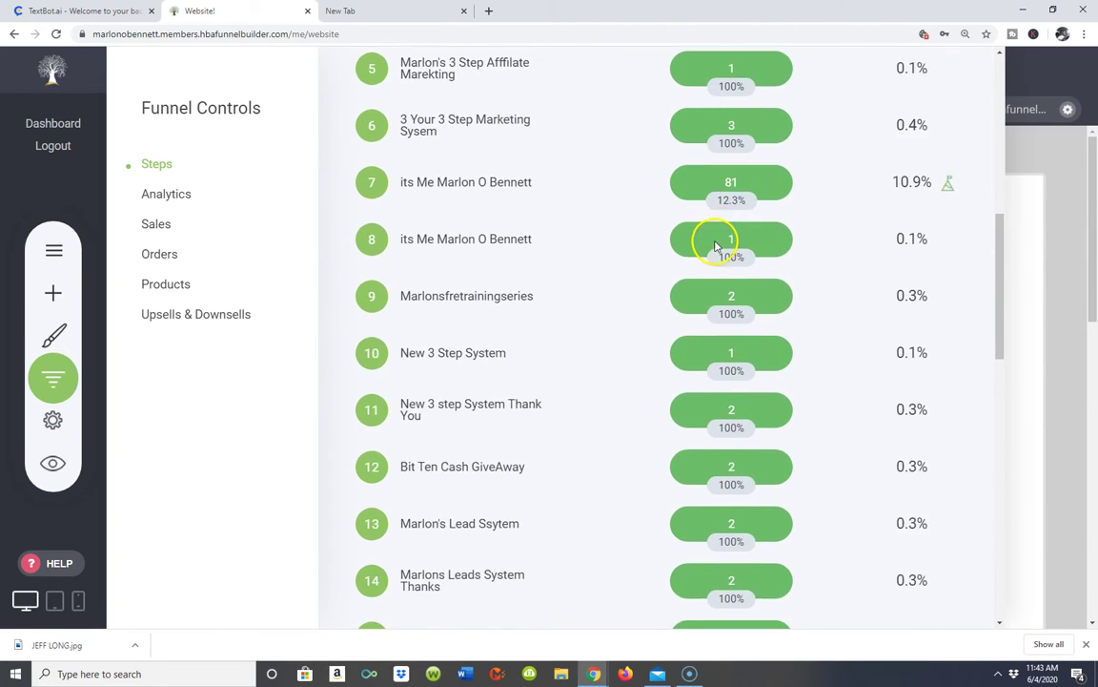
pyautogui.scroll(-12, 629, 362)
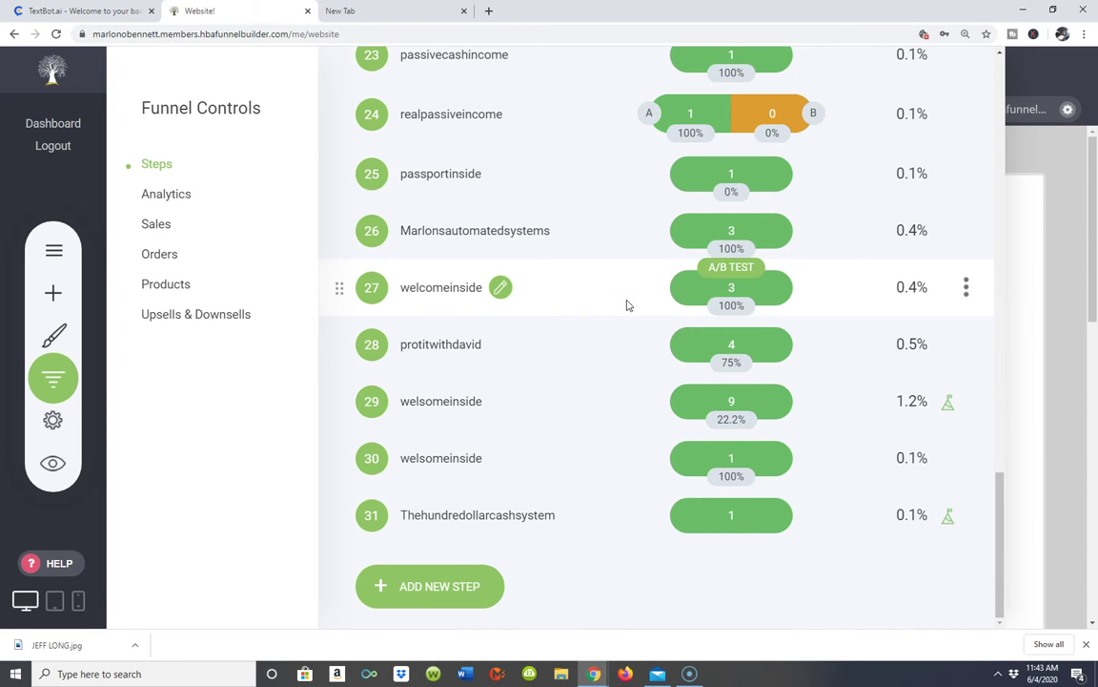
pyautogui.scroll(3, 502, 250)
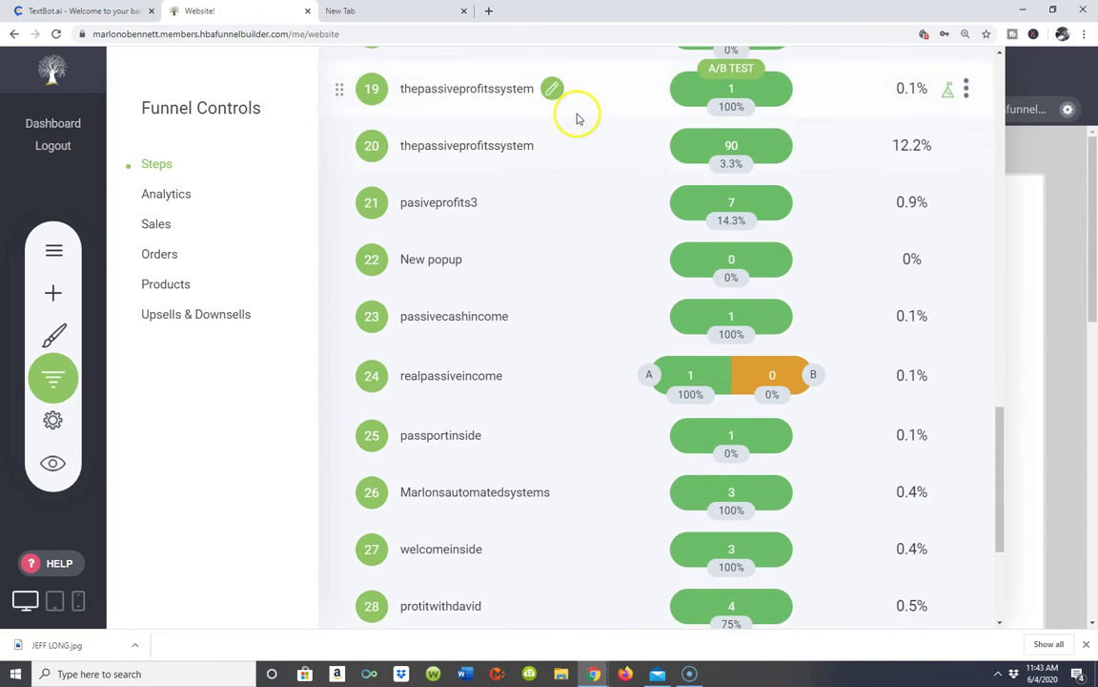
pyautogui.scroll(15, 416, 162)
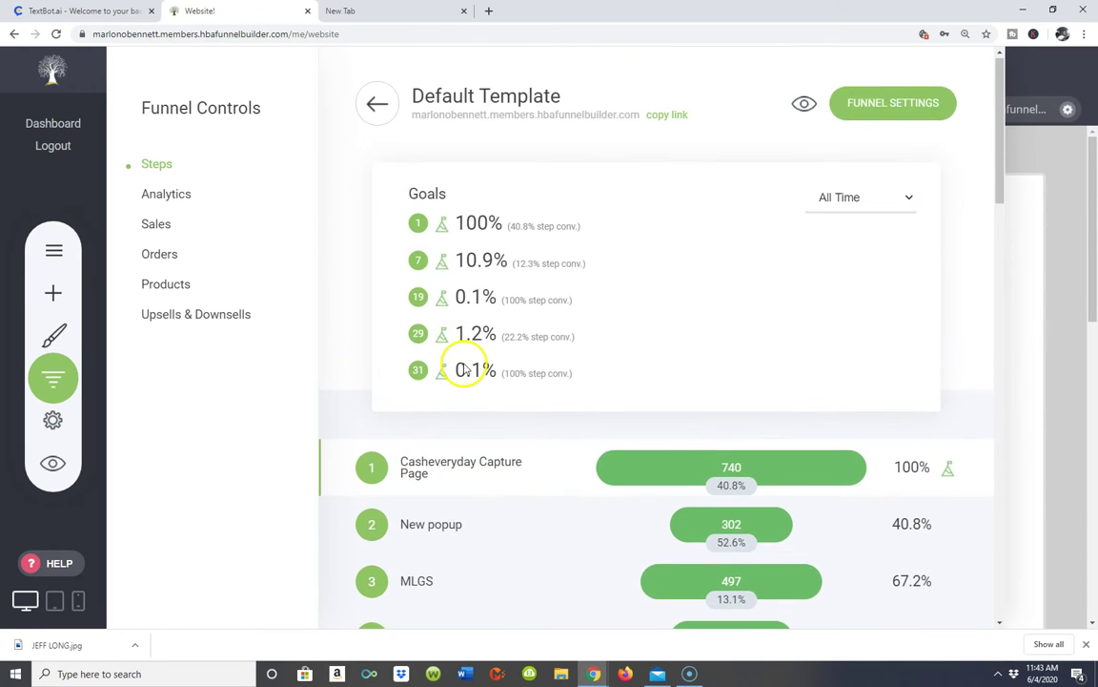
pyautogui.scroll(-2, 462, 371)
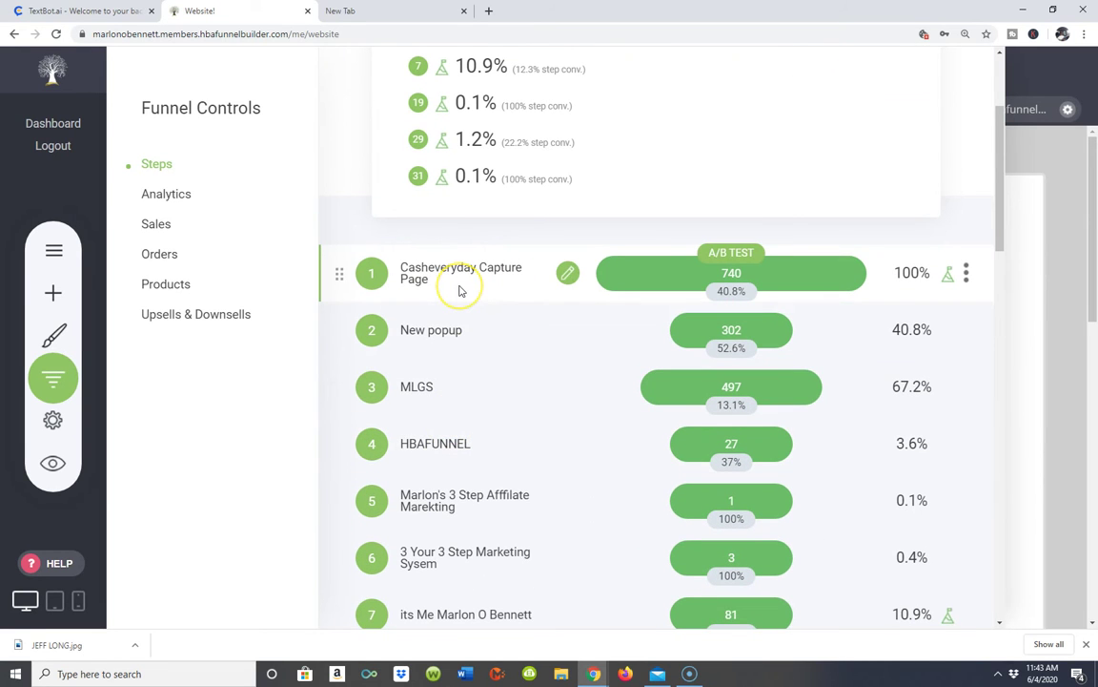
pyautogui.scroll(-5, 459, 290)
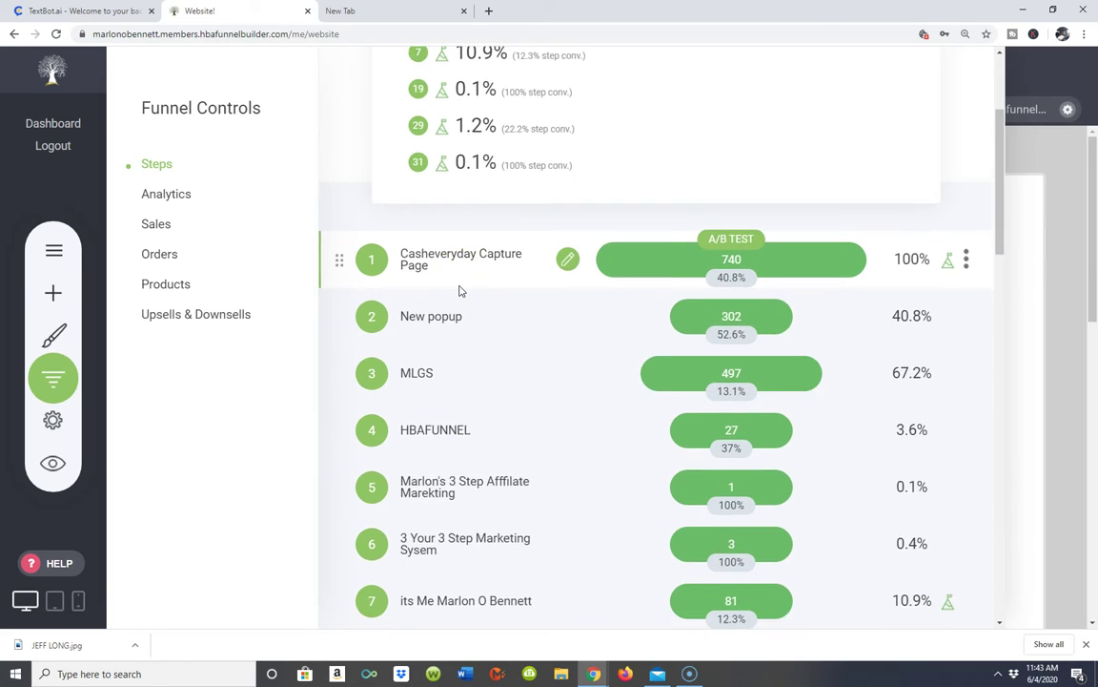
pyautogui.scroll(-6, 302, 566)
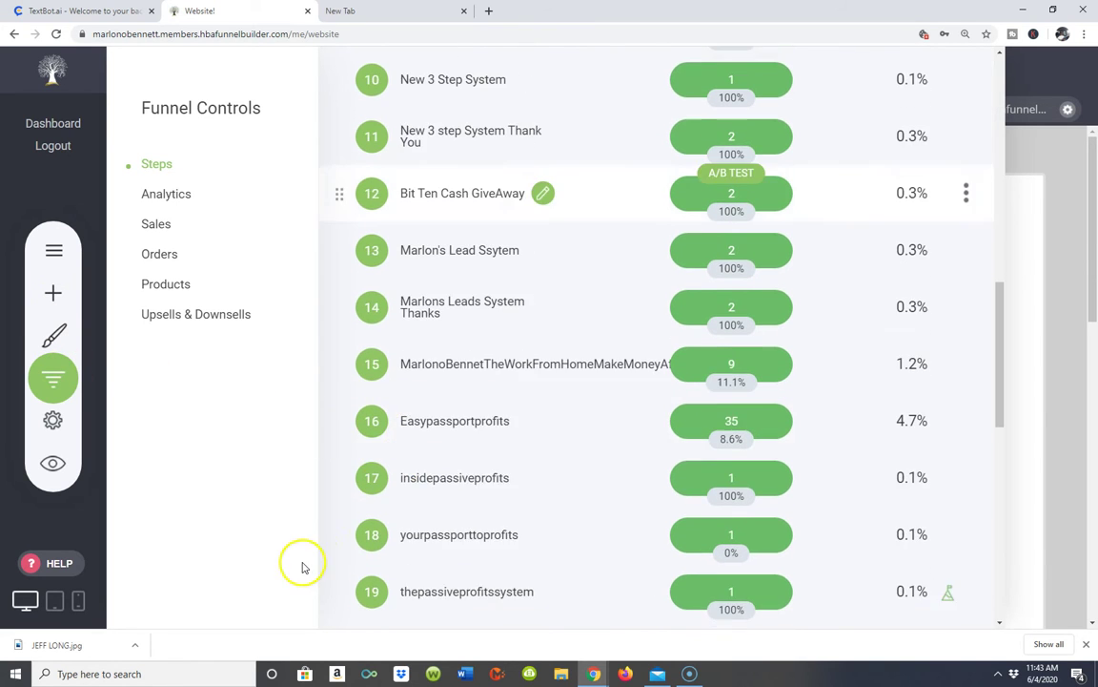
pyautogui.scroll(-4, 368, 481)
pyautogui.scroll(-1, 361, 492)
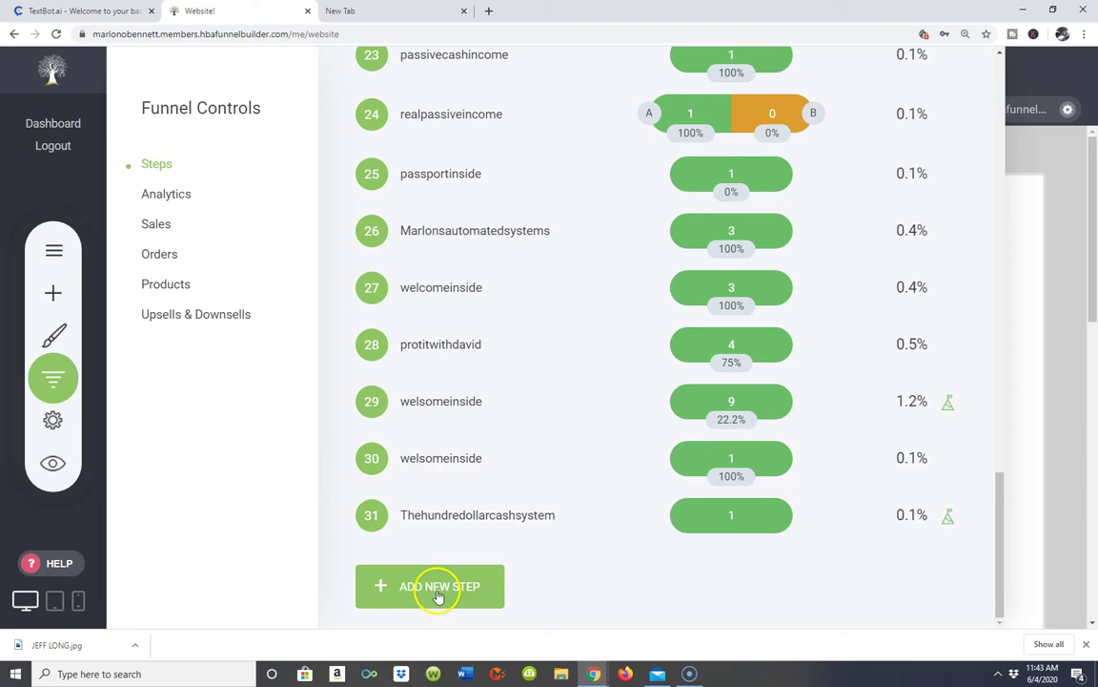
# - Add a new PAGE step to the funnel to bring up the HBA Templates gallery
pyautogui.click(437, 593)
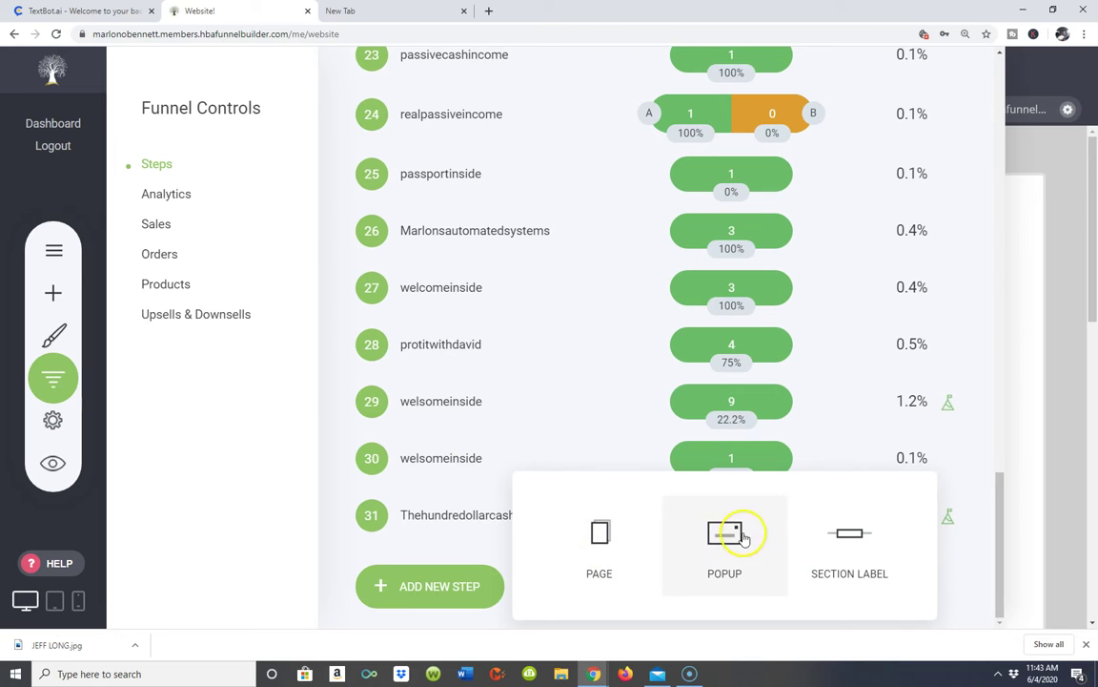
pyautogui.click(603, 545)
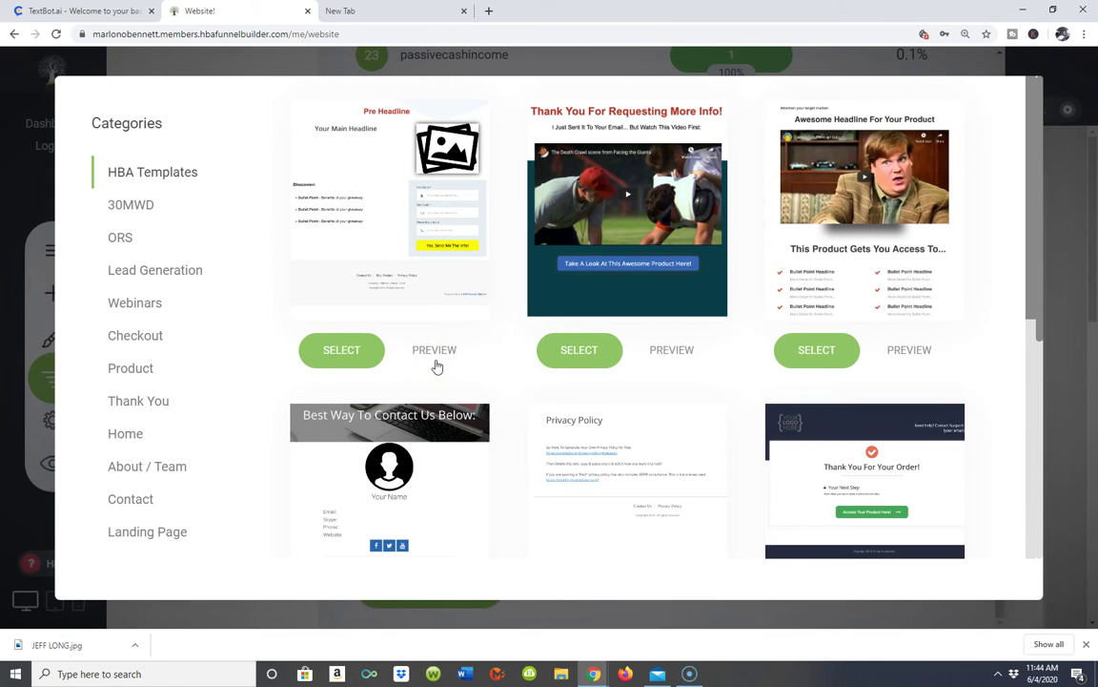
# - Create a page step named 'testpage' from the first HBA template, discarding unsaved changes
pyautogui.click(323, 357)
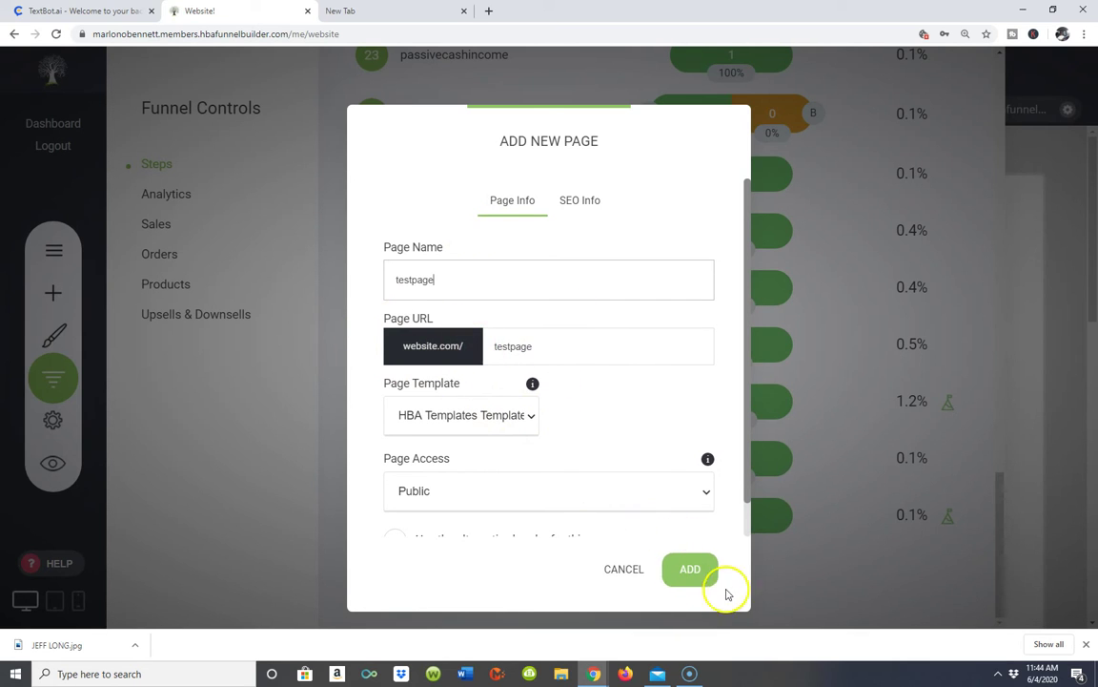
pyautogui.click(682, 576)
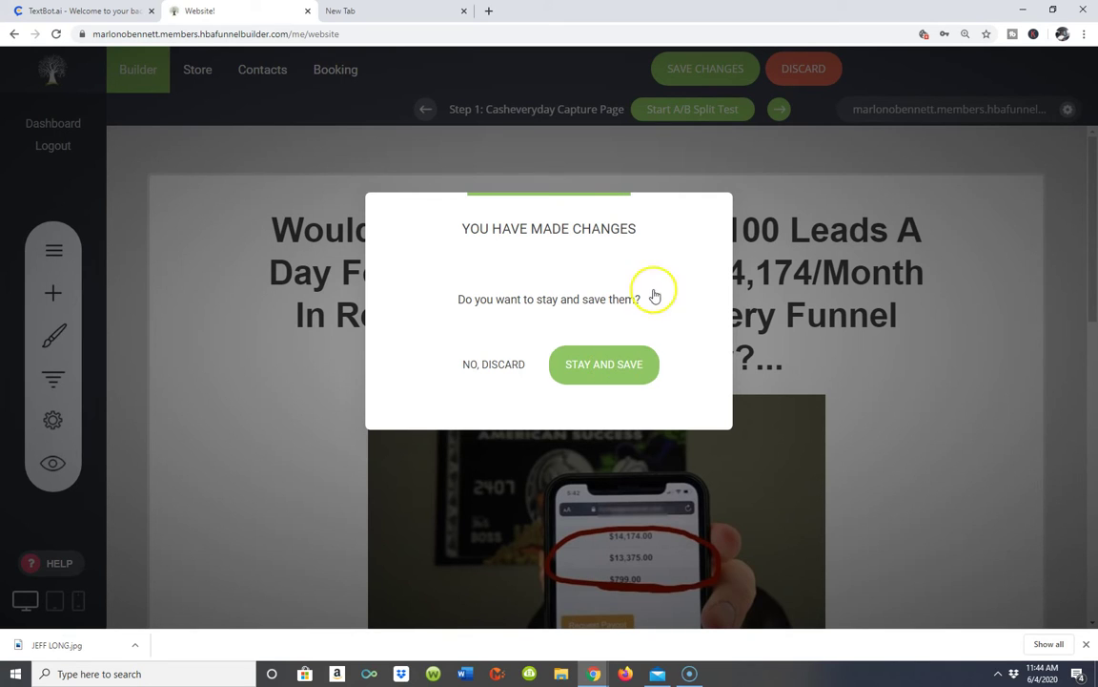
pyautogui.click(504, 368)
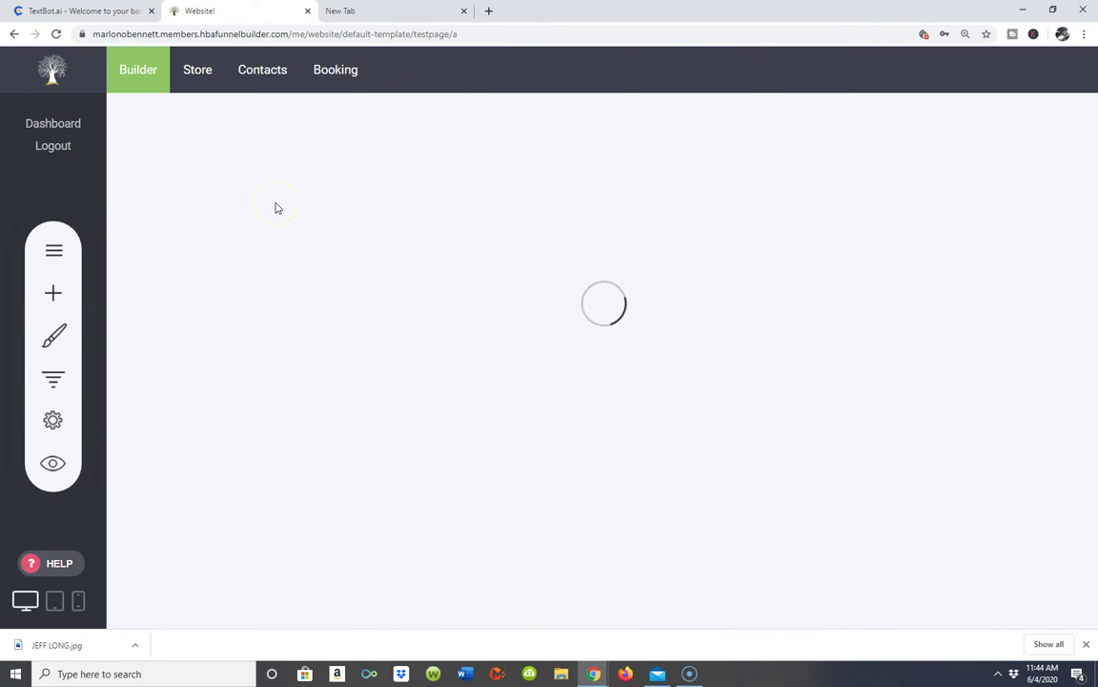
# - Open step 32 'testpage' from the funnel's step list in the page editor
pyautogui.scroll(-3, 276, 221)
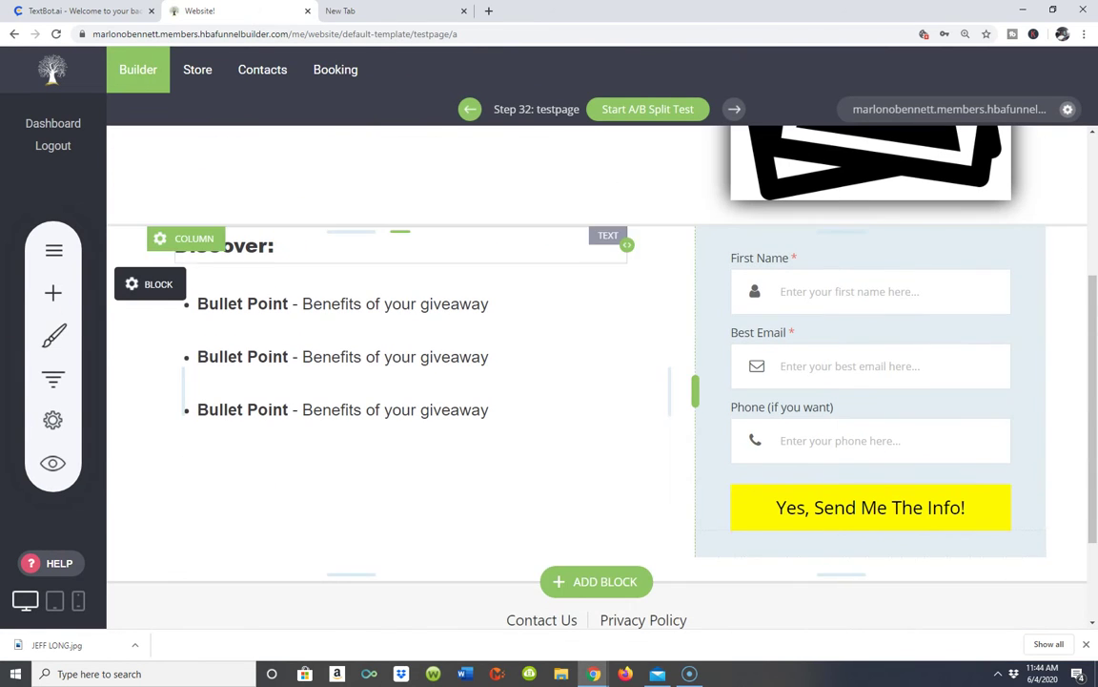
pyautogui.click(54, 379)
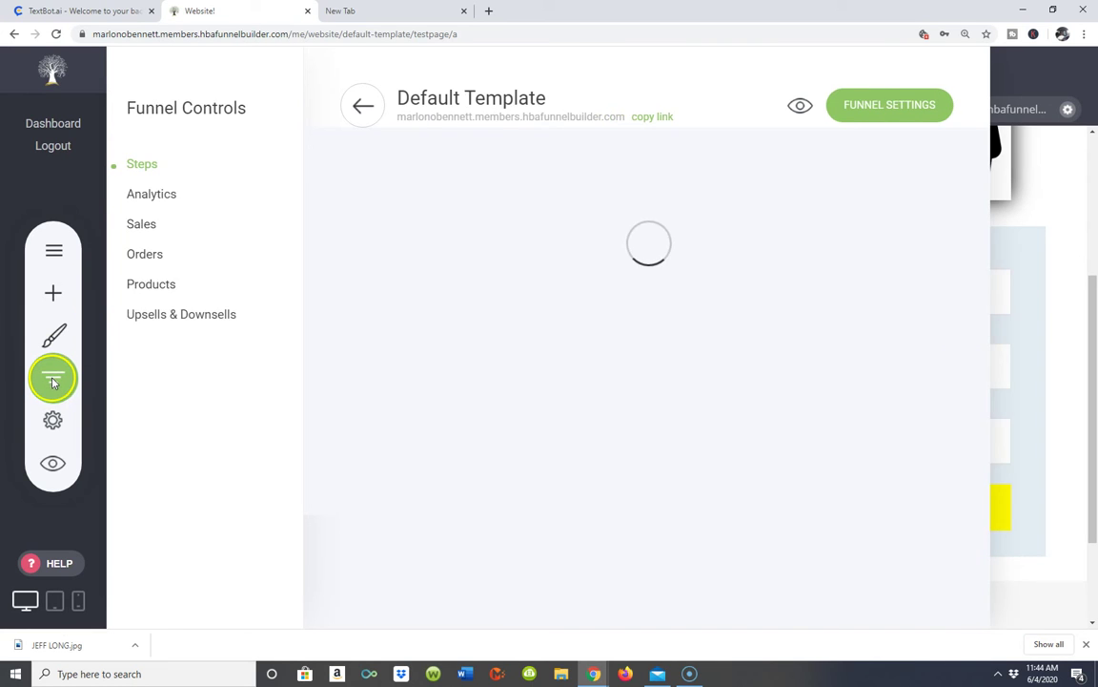
pyautogui.scroll(-1, 520, 420)
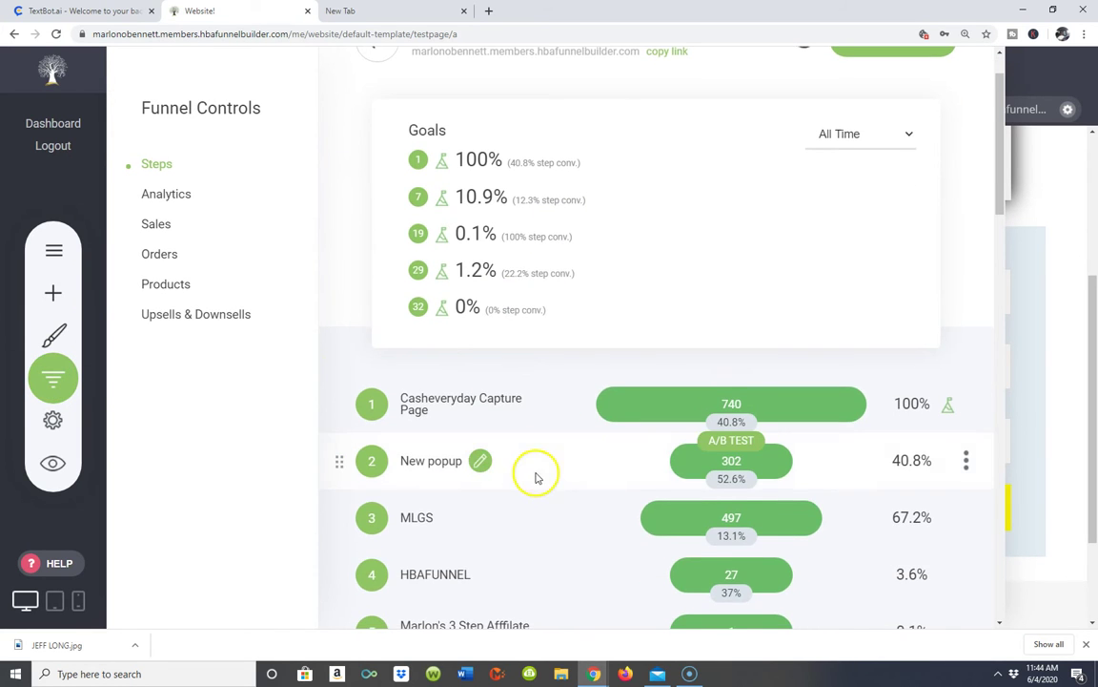
pyautogui.scroll(-5, 493, 554)
pyautogui.scroll(-7, 495, 556)
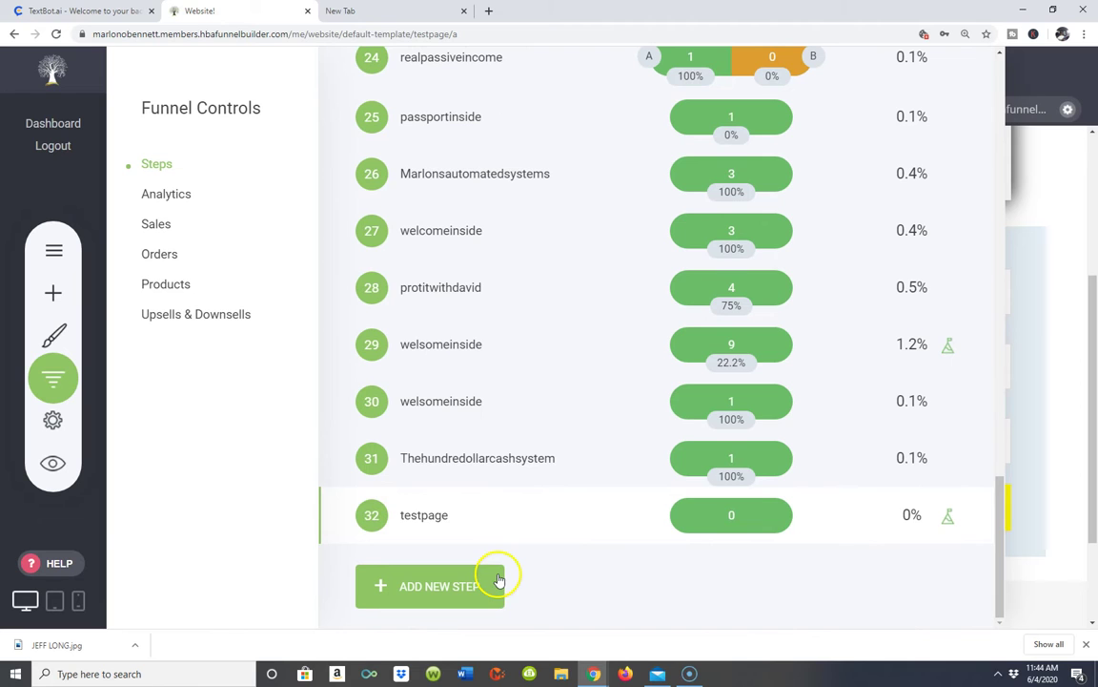
pyautogui.click(423, 521)
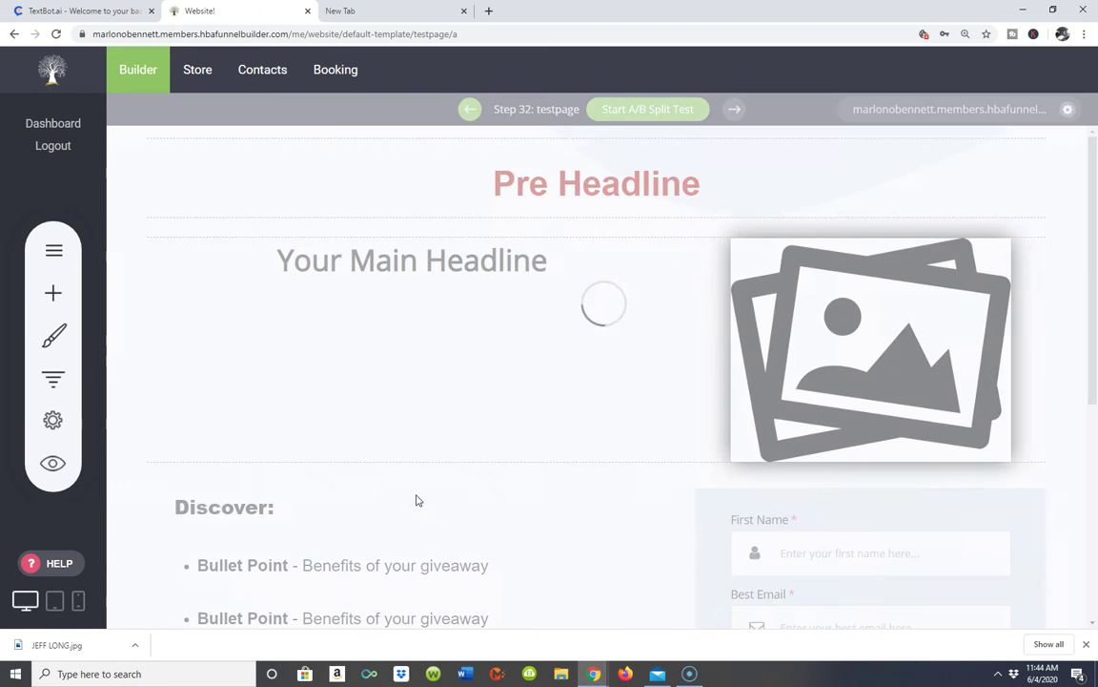
pyautogui.scroll(-5, 666, 323)
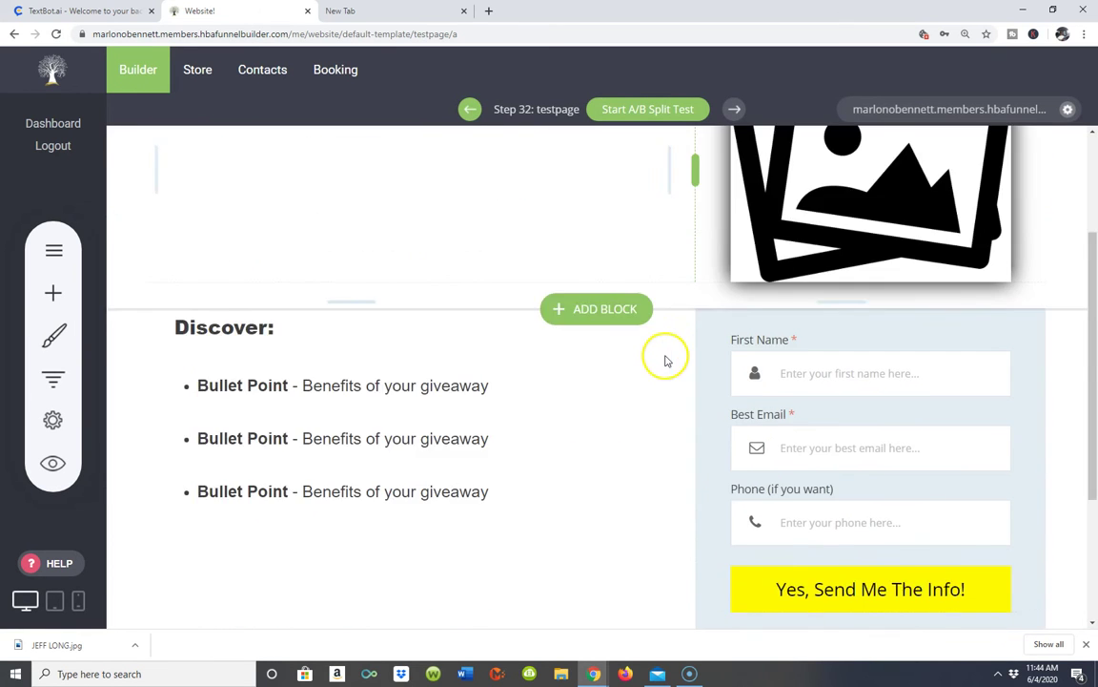
pyautogui.scroll(5, 875, 277)
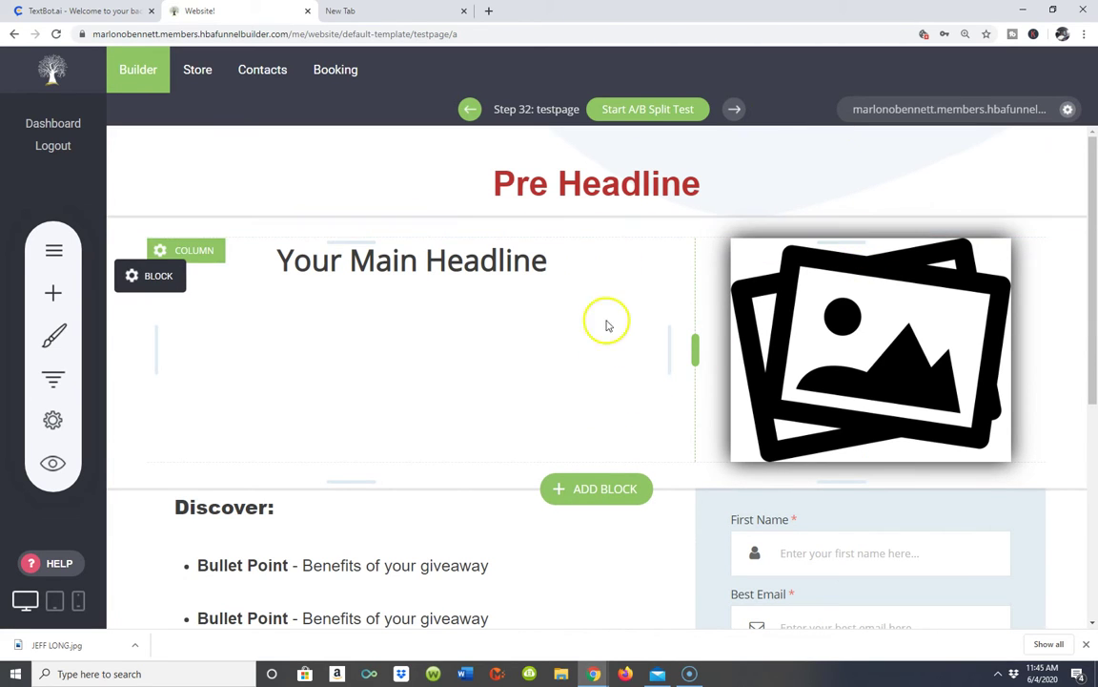
pyautogui.scroll(-3, 562, 314)
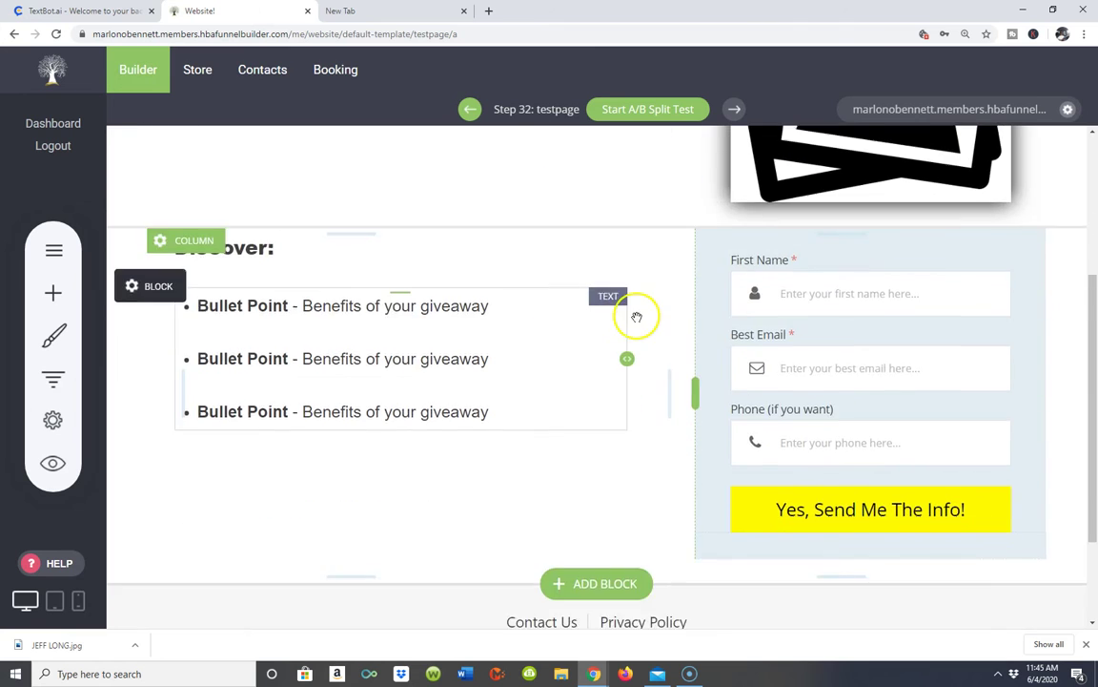
pyautogui.scroll(2, 635, 315)
pyautogui.scroll(1, 639, 319)
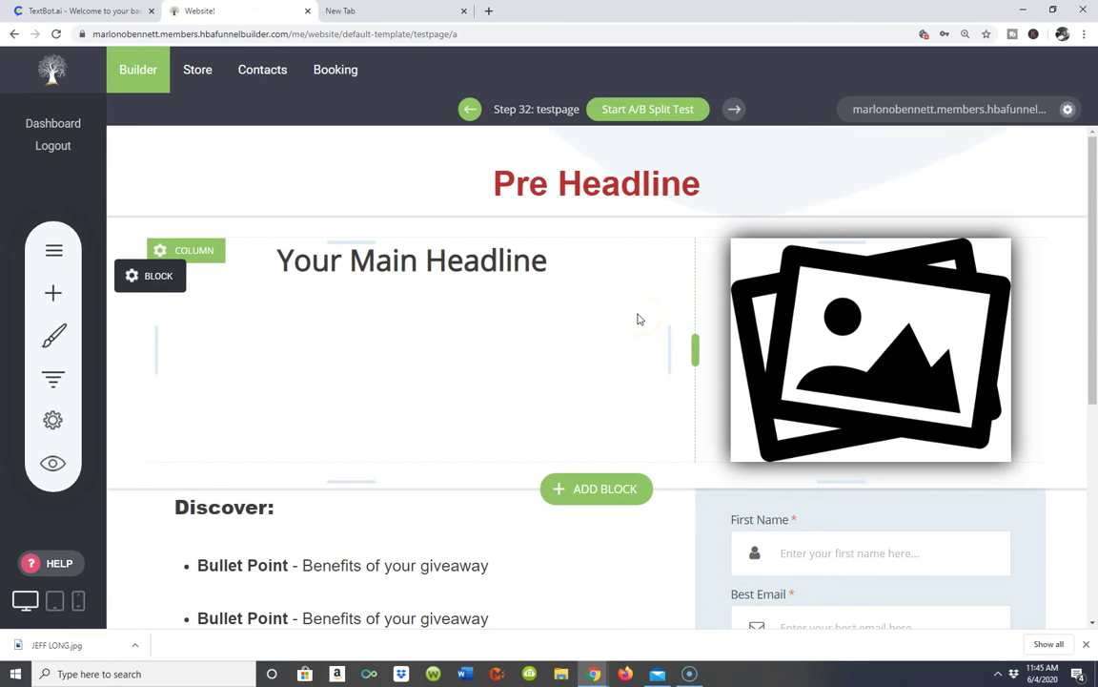
pyautogui.click(532, 472)
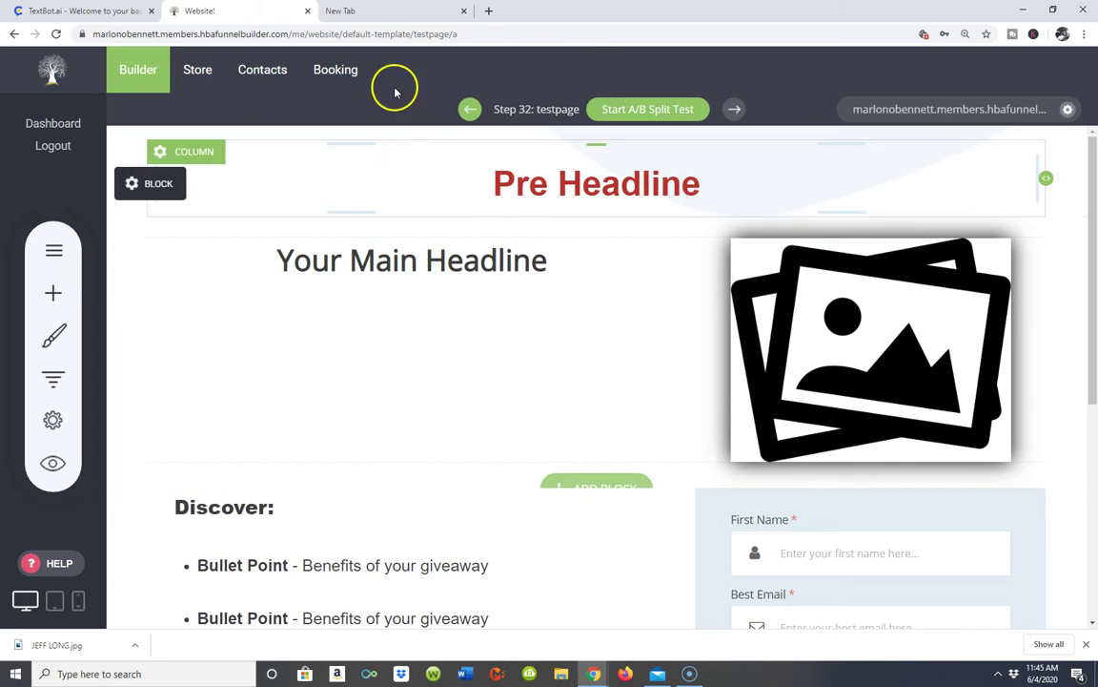
pyautogui.moveTo(508, 226)
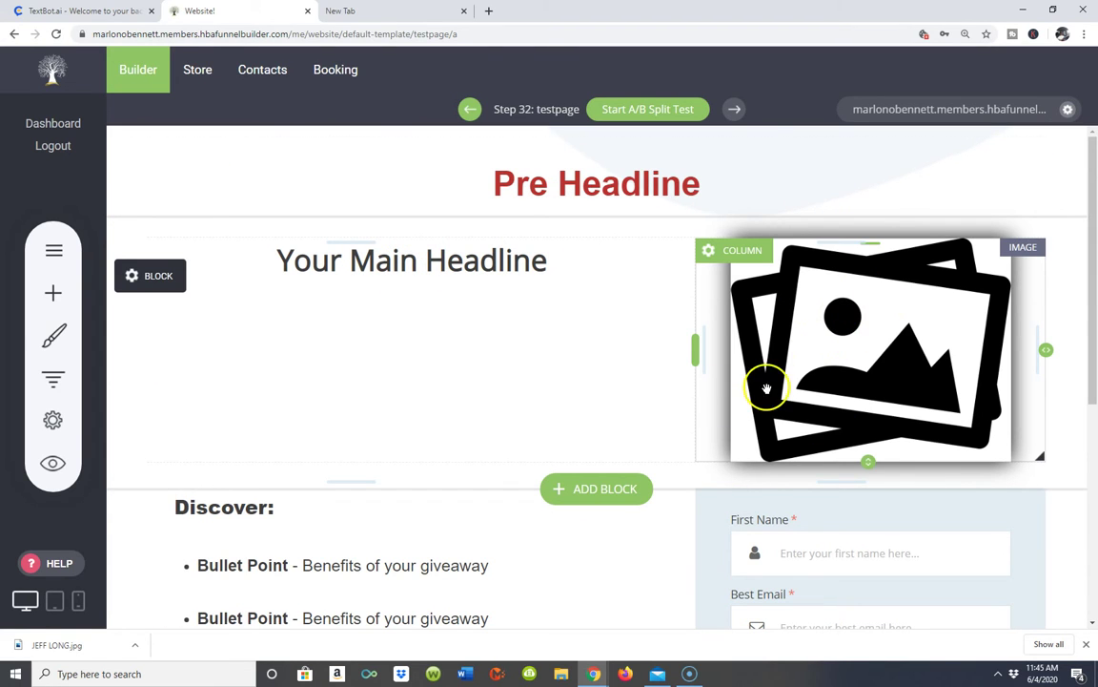
# - Bring up the Image Settings for the testpage's placeholder image
pyautogui.click(843, 343)
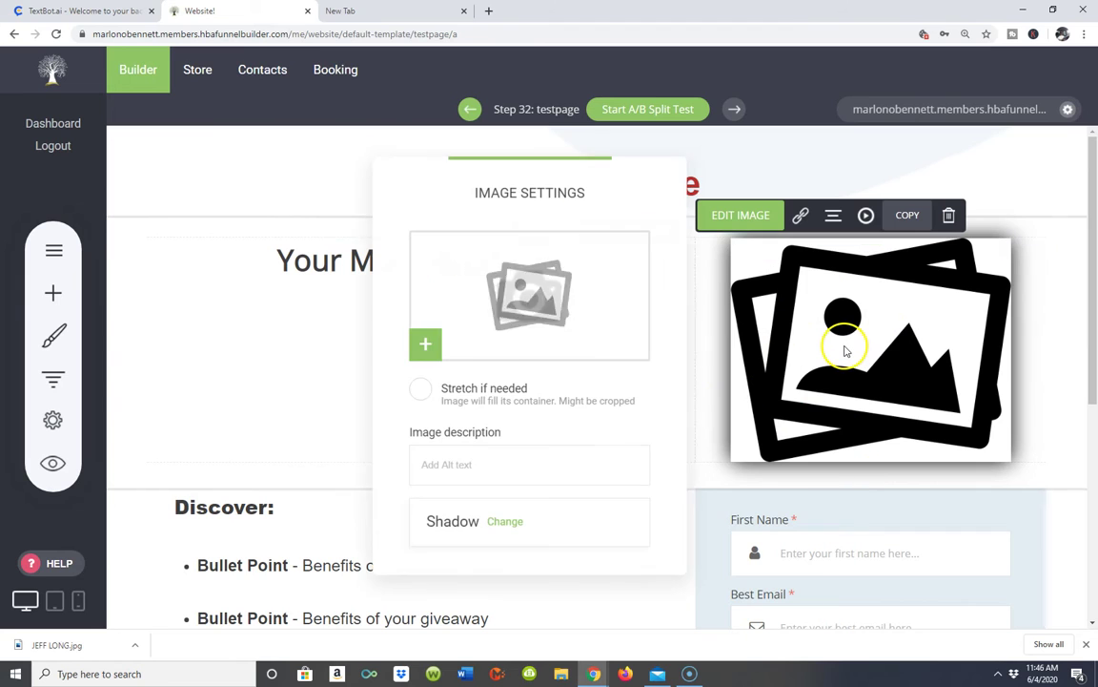
pyautogui.click(737, 217)
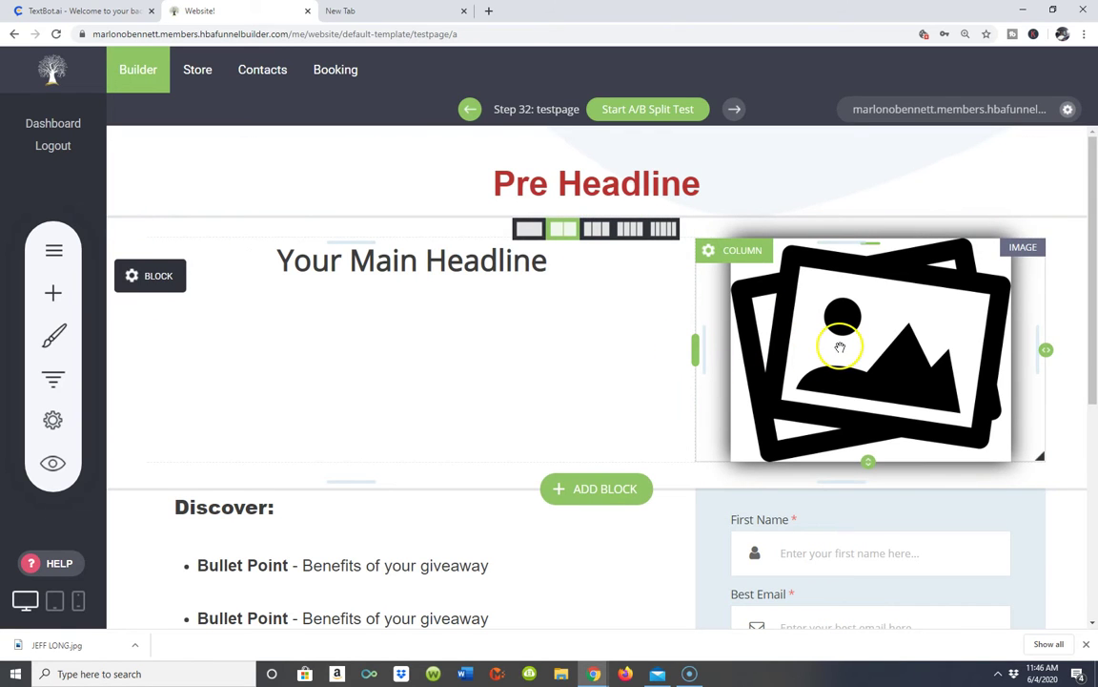
pyautogui.click(840, 345)
pyautogui.click(839, 347)
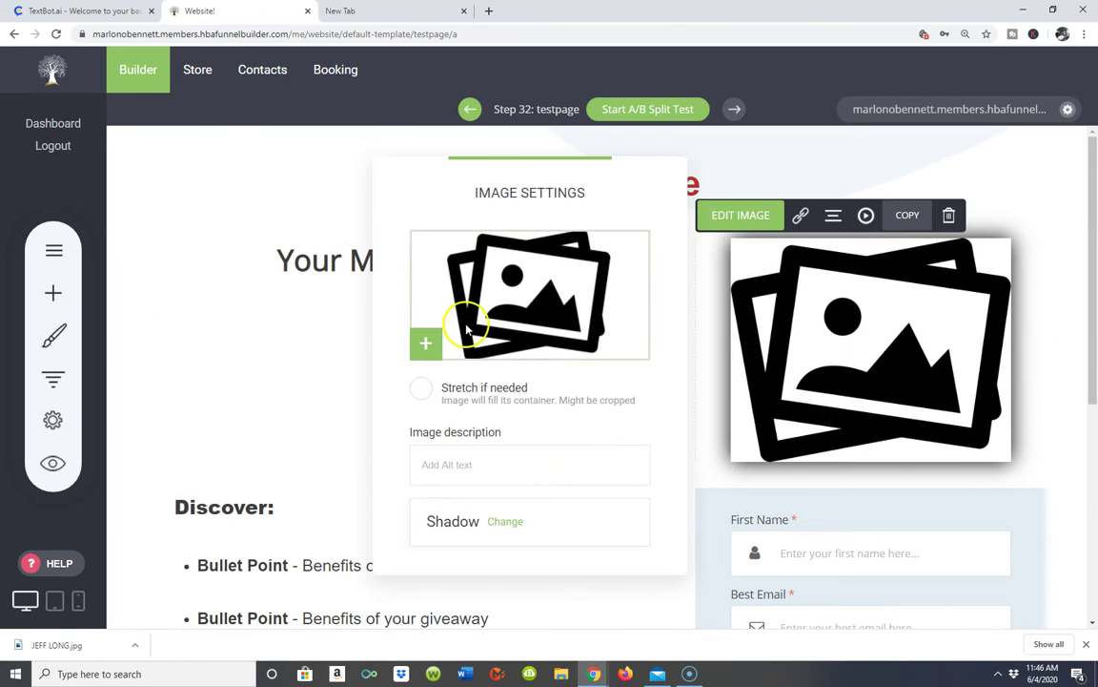
# - Replace the placeholder with the sunglasses video-thumbnail photo from the File Manager
pyautogui.click(468, 316)
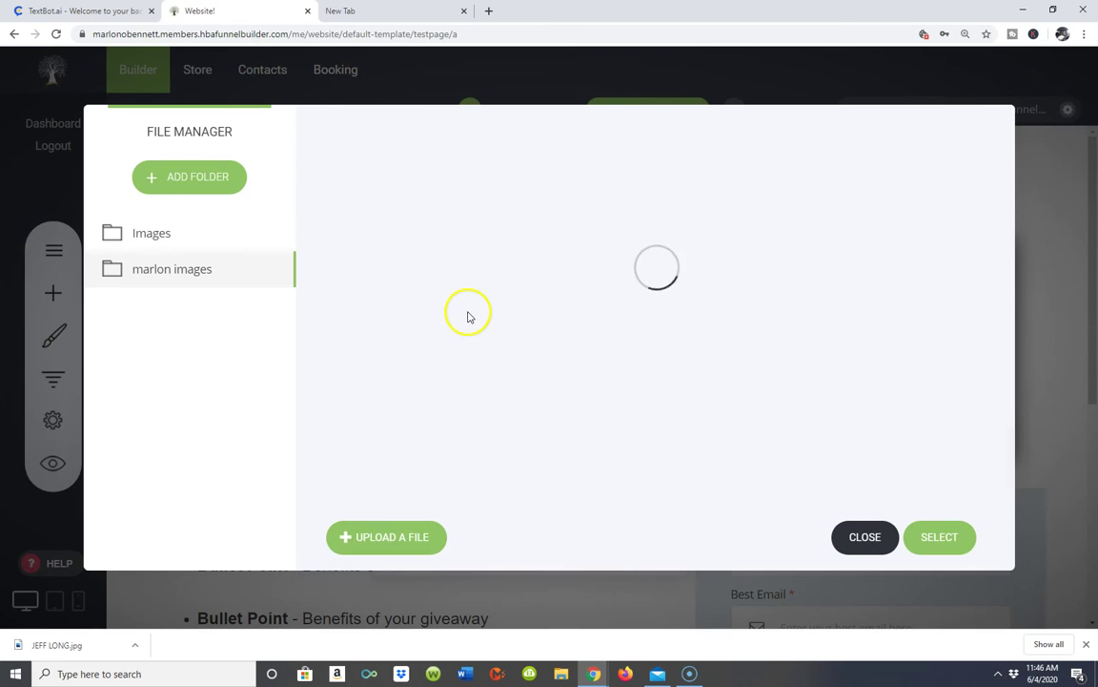
pyautogui.scroll(-2, 649, 238)
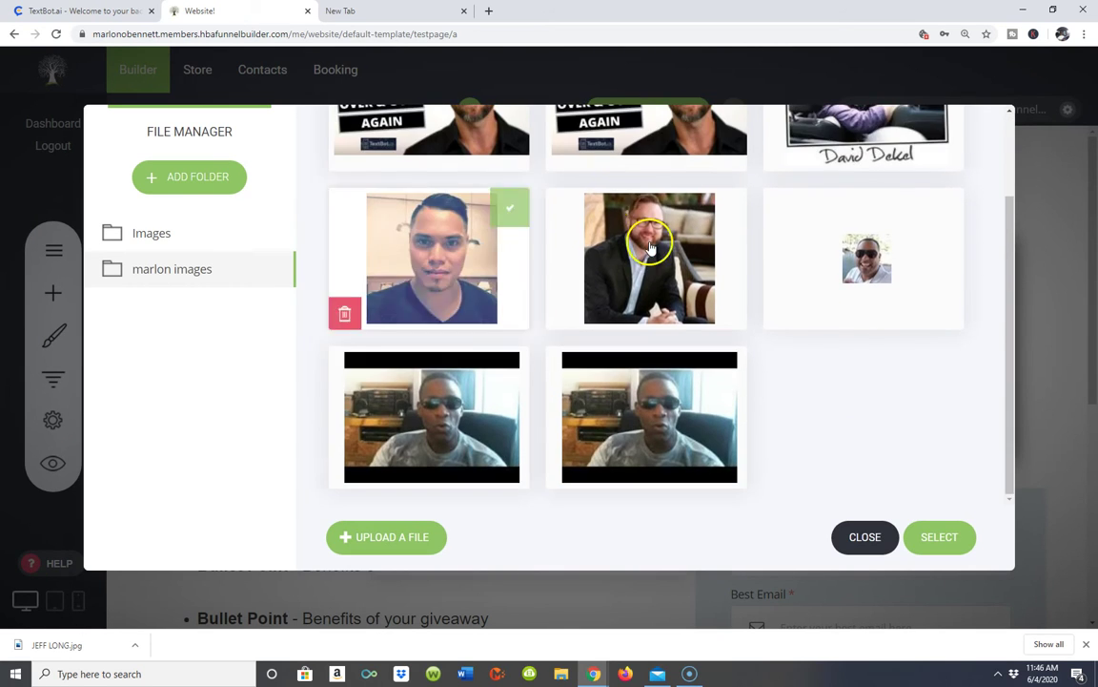
pyautogui.scroll(2, 668, 233)
pyautogui.scroll(-2, 688, 225)
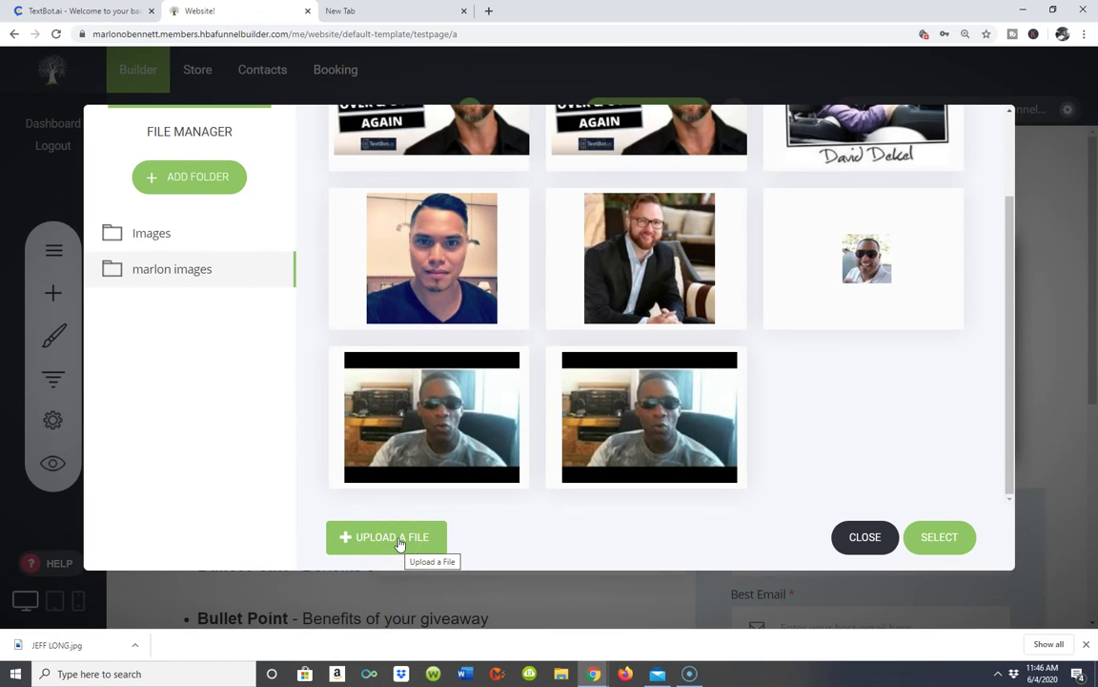
pyautogui.scroll(1, 534, 381)
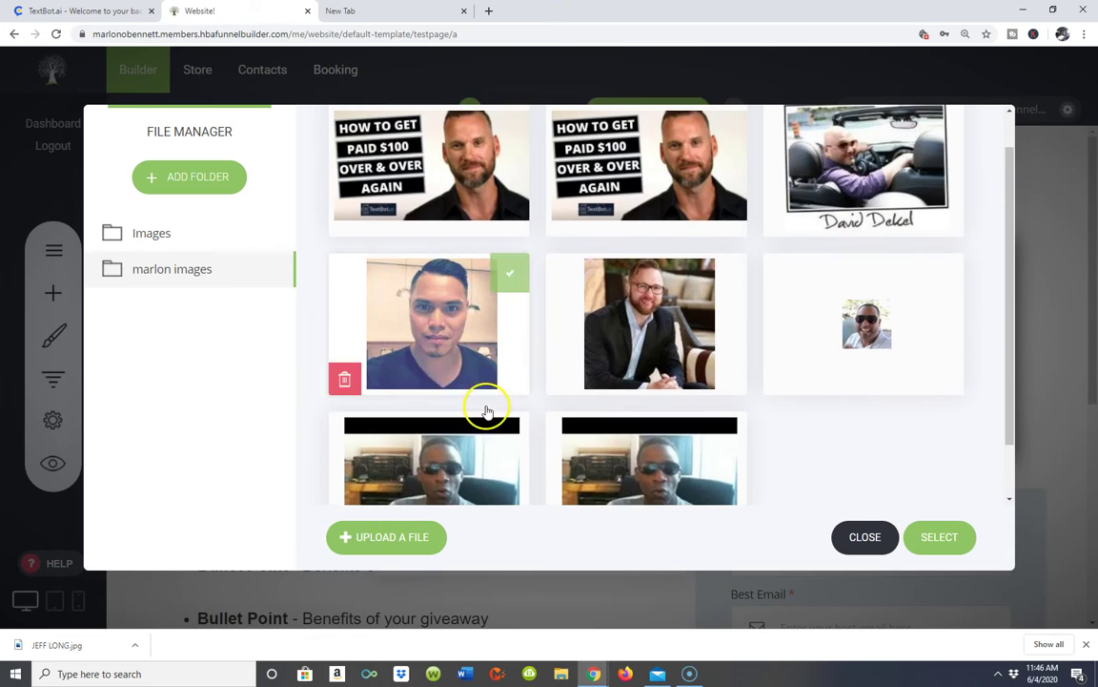
pyautogui.scroll(-1, 667, 352)
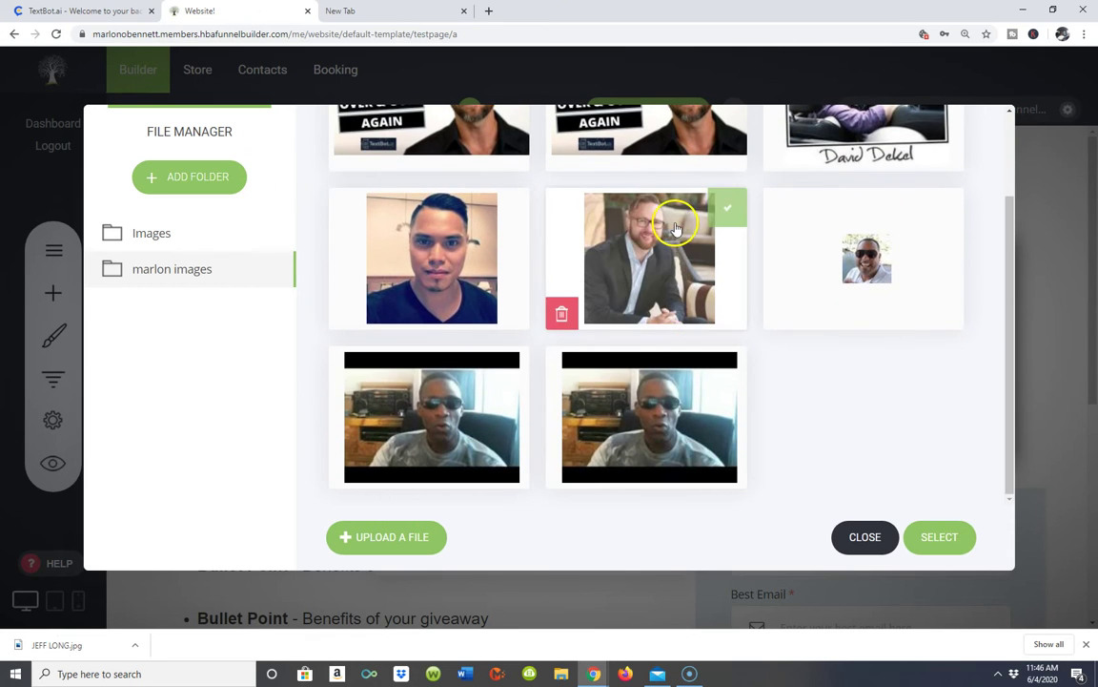
pyautogui.scroll(1, 535, 125)
pyautogui.scroll(1, 505, 157)
pyautogui.scroll(-2, 482, 205)
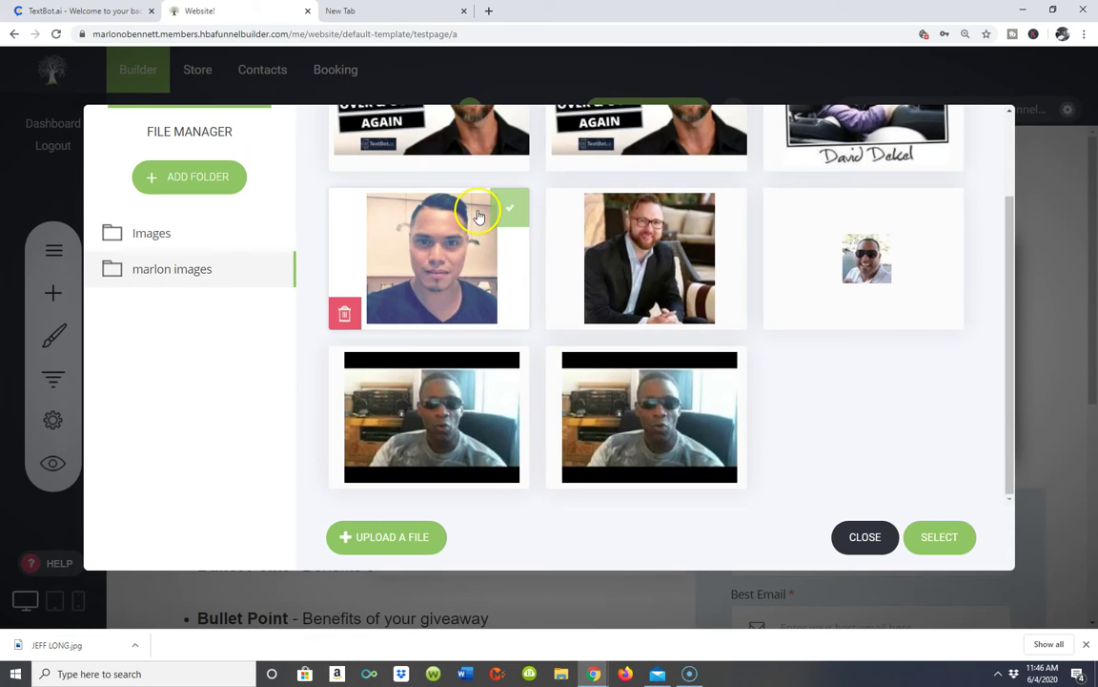
pyautogui.doubleClick(431, 412)
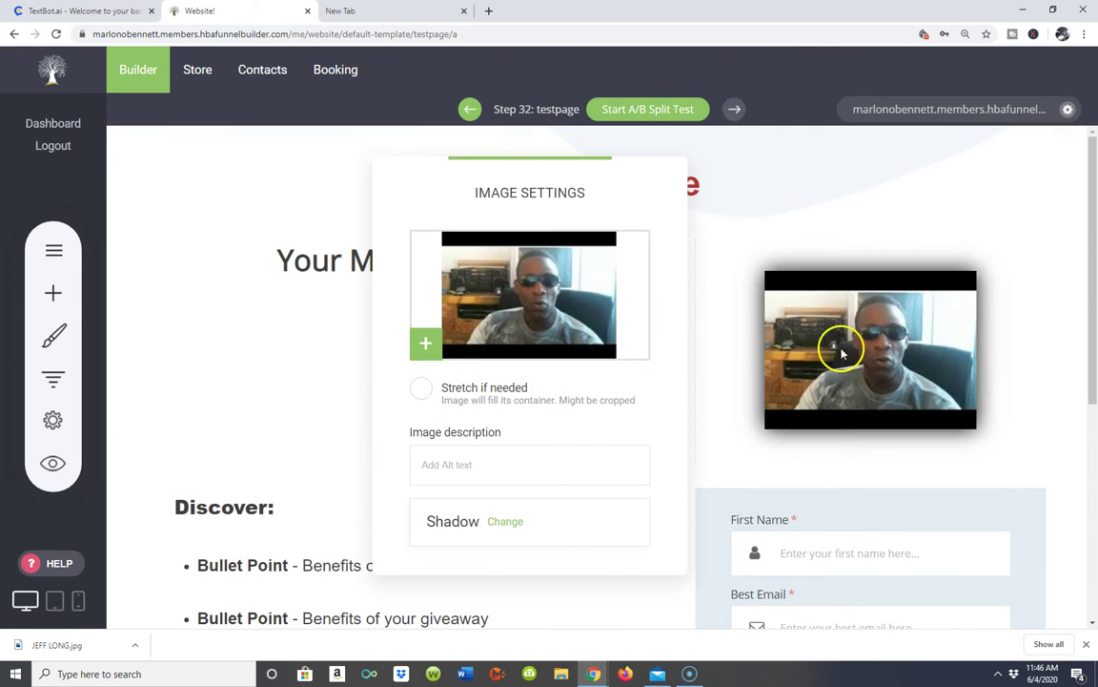
# - Close Image Settings, leaving the video-still photo beside the headline unsaved
pyautogui.click(811, 160)
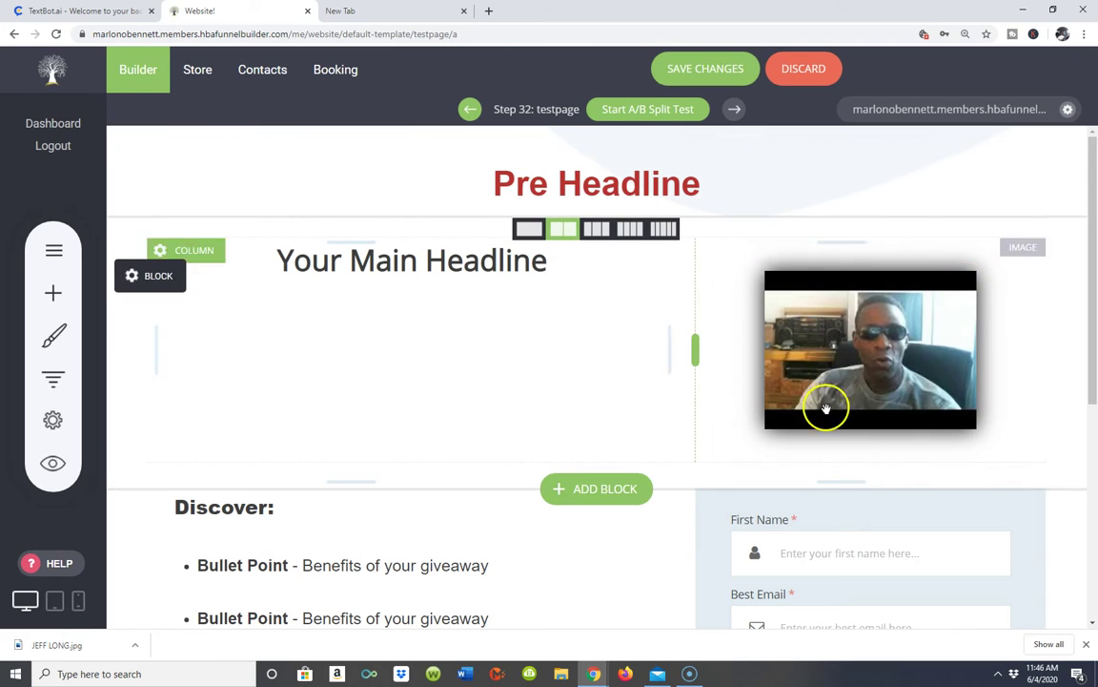
pyautogui.scroll(-2, 537, 534)
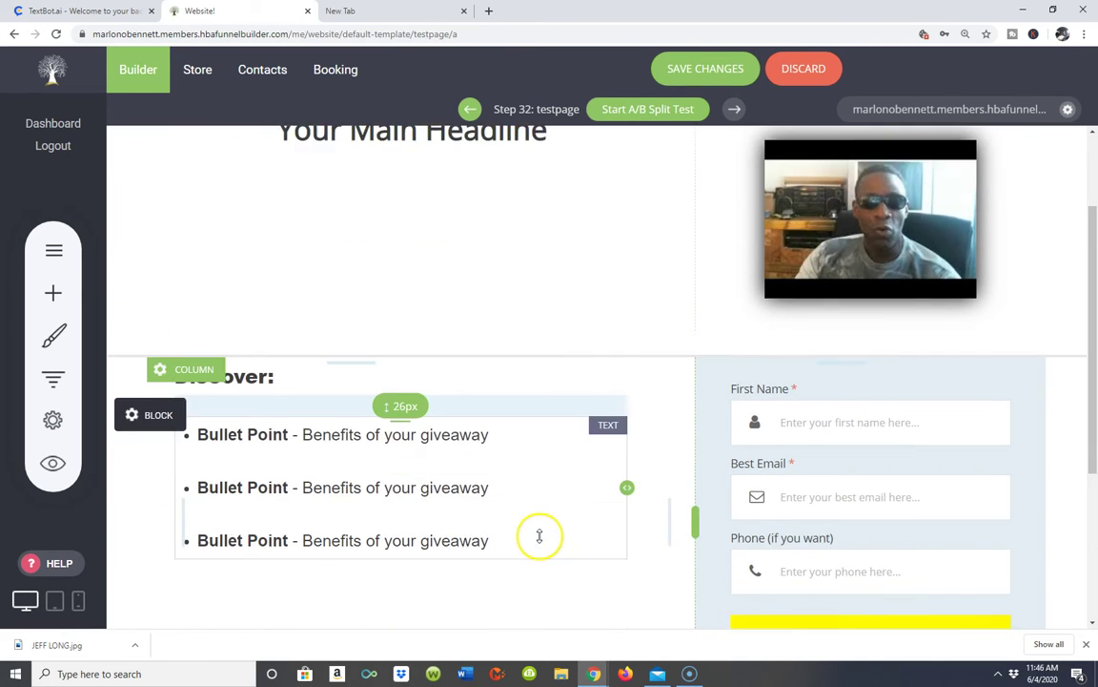
pyautogui.scroll(1, 874, 400)
pyautogui.scroll(1, 875, 401)
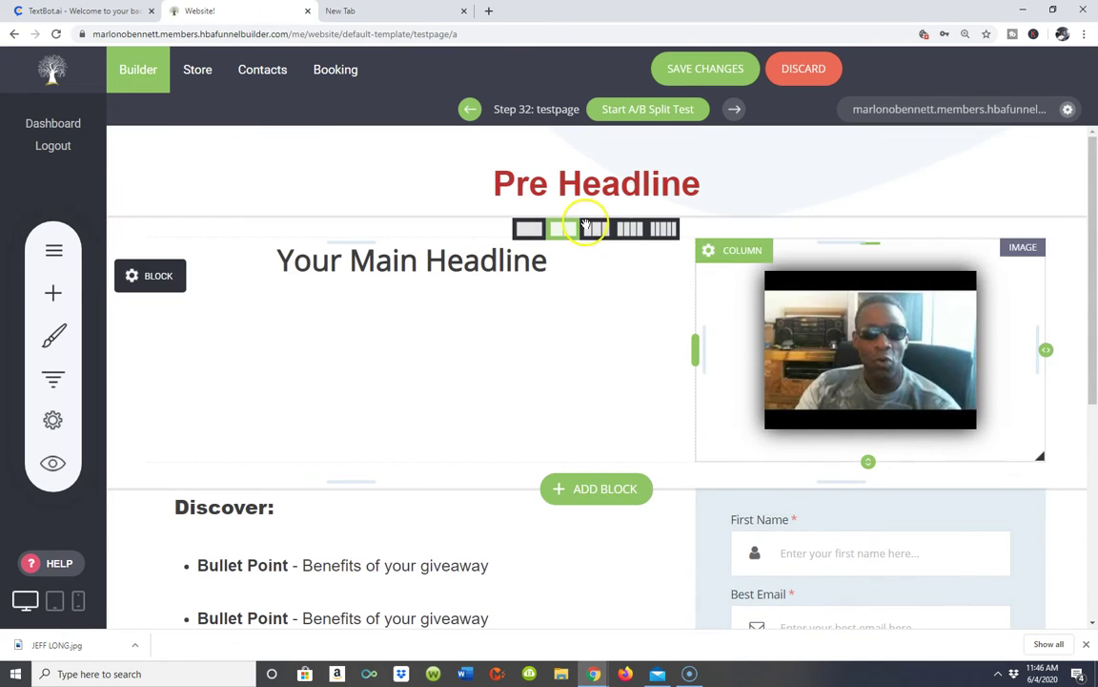
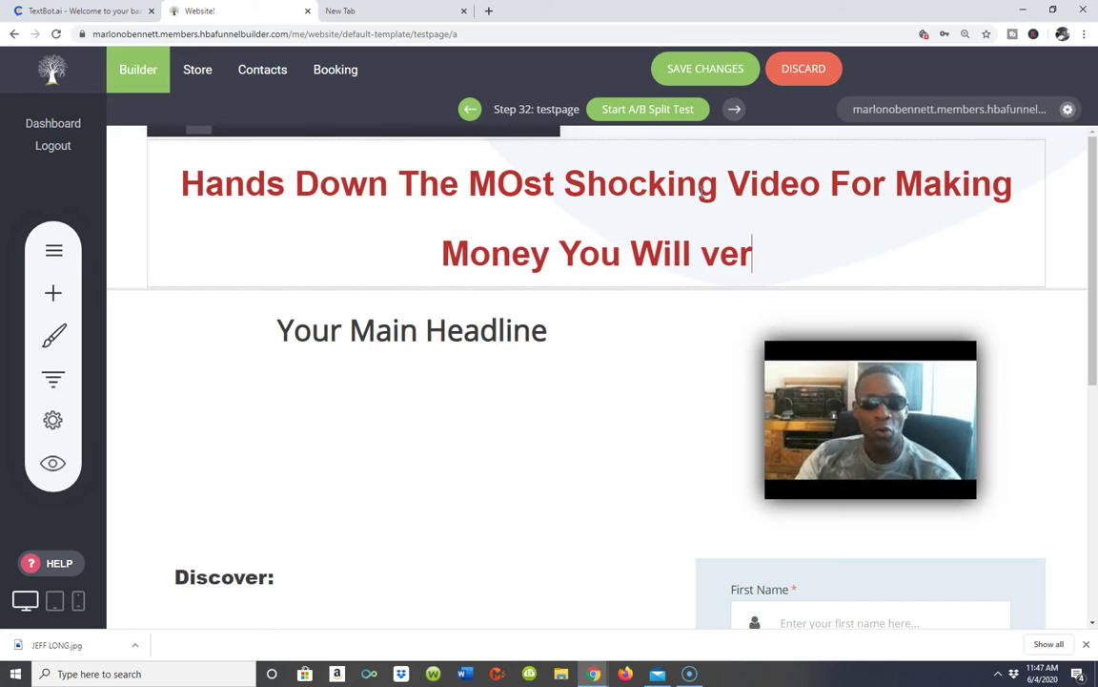
# - Correct the headline typos so the words read 'Most' and 'ever'
pyautogui.press('Return')
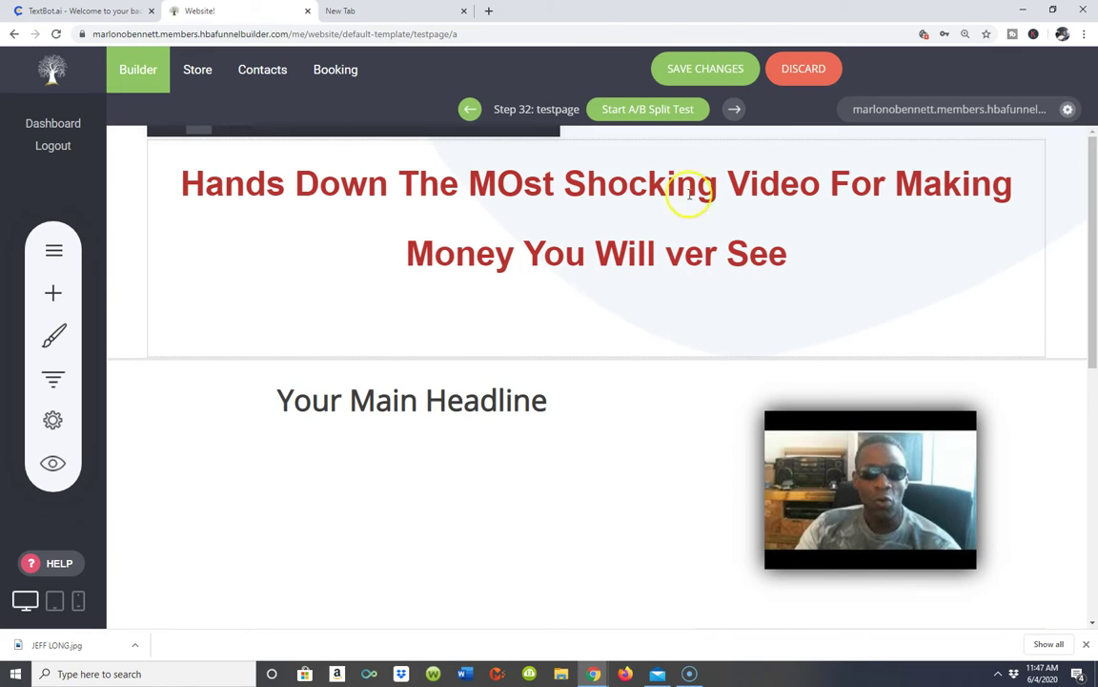
pyautogui.press('BackSpace')
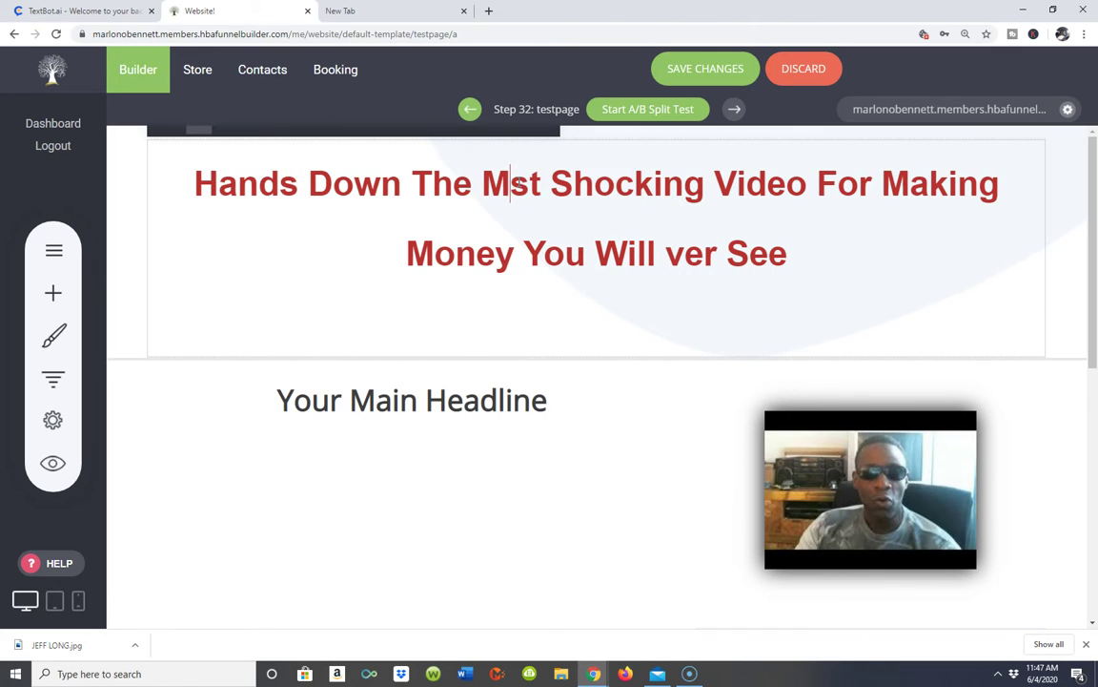
pyautogui.write('ol')
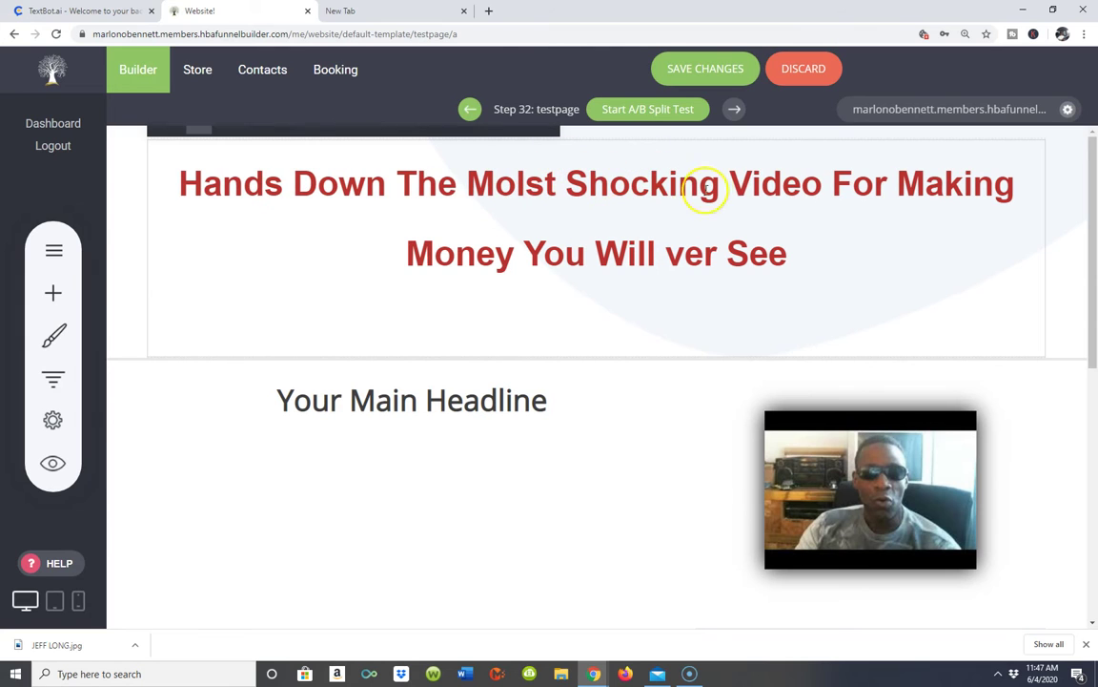
pyautogui.press('Return')
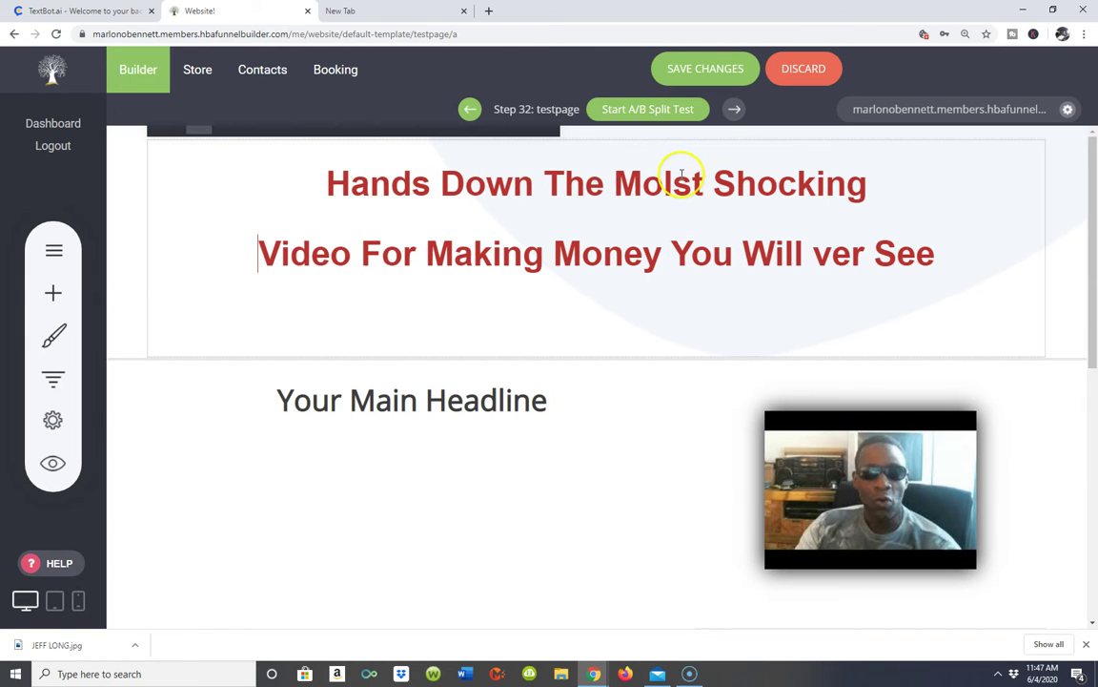
pyautogui.click(817, 251)
pyautogui.write('e')
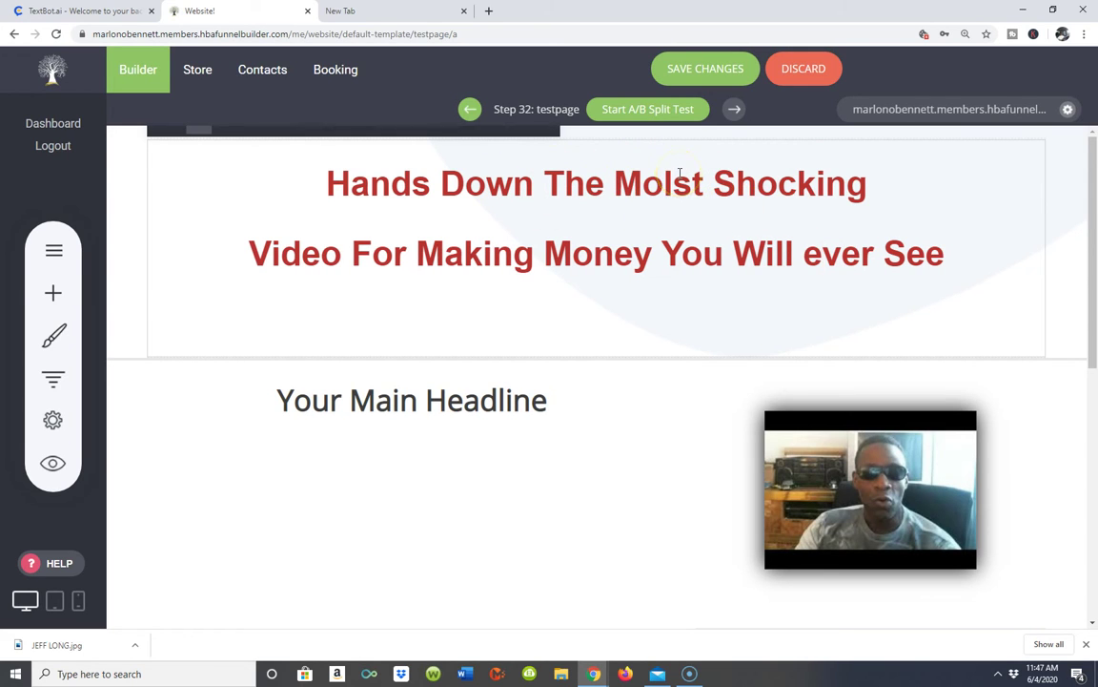
pyautogui.press('BackSpace')
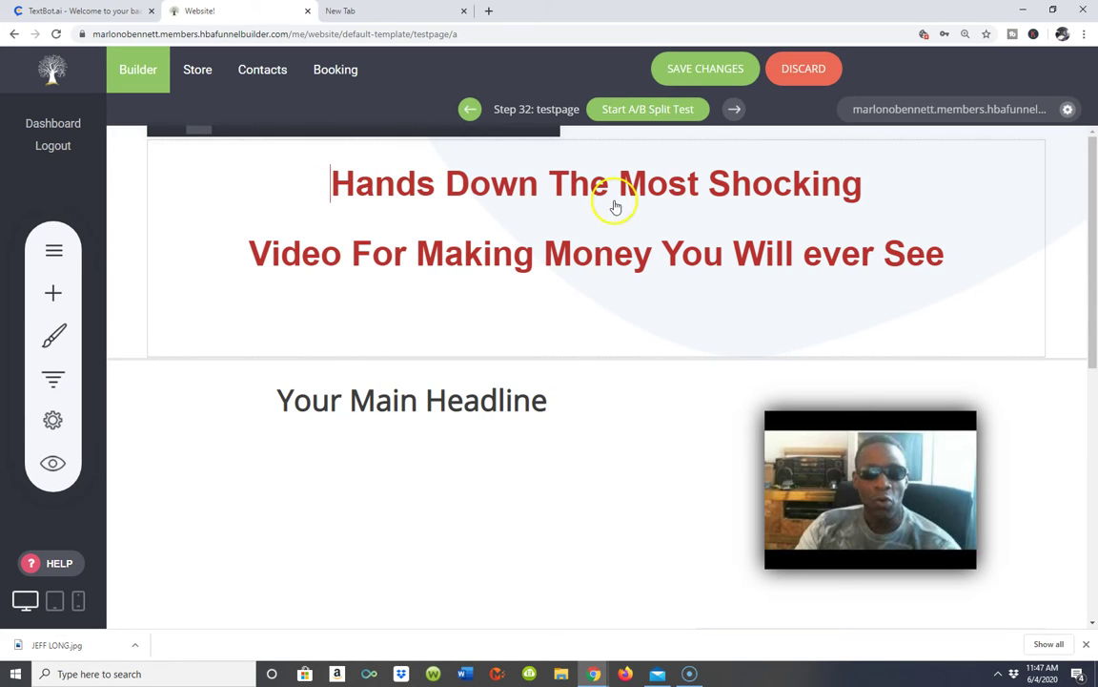
# - Join the two headline lines into one and save the page
pyautogui.click(291, 218)
pyautogui.press('BackSpace')
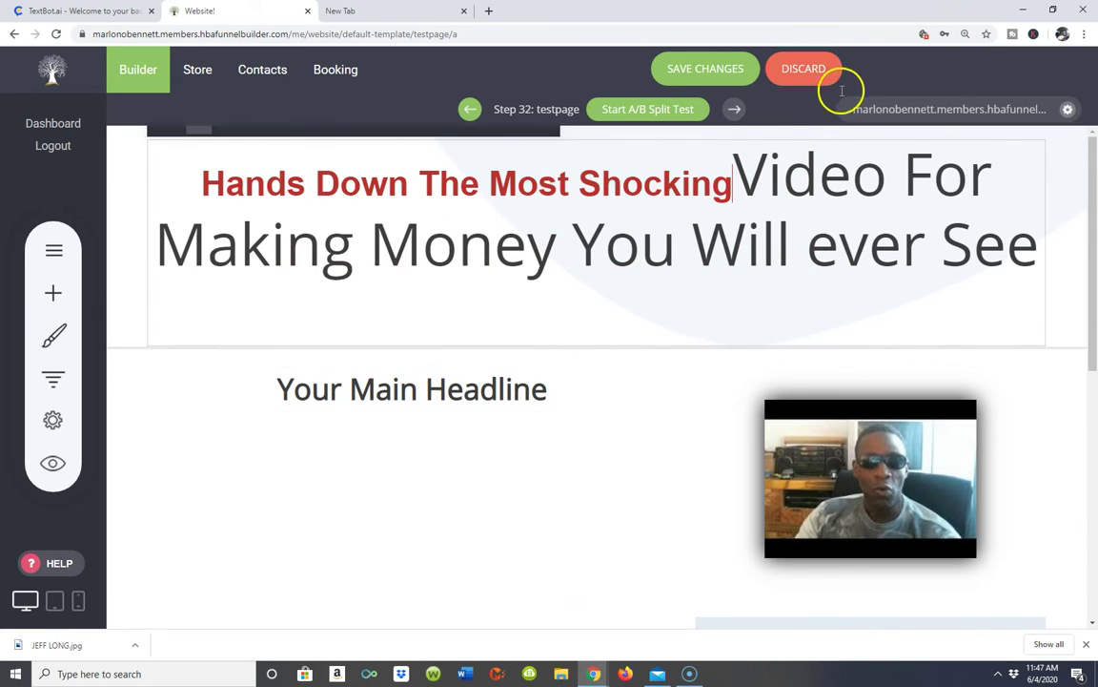
pyautogui.click(706, 69)
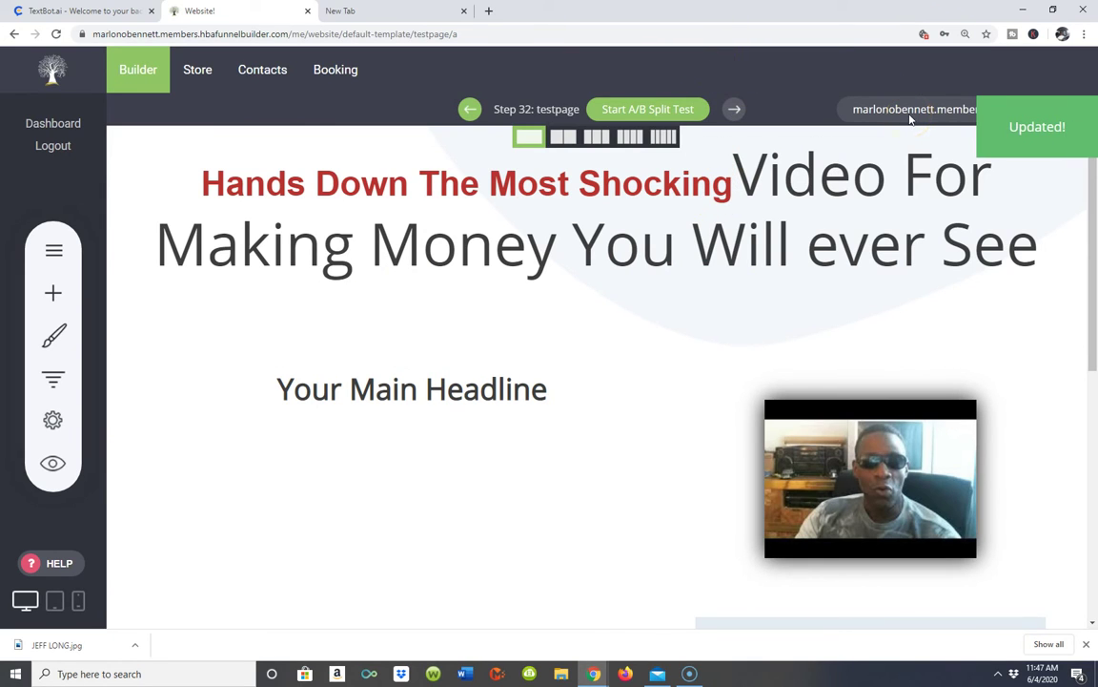
# - View the live testpage with the new headline in a new tab, then go back to the builder
pyautogui.click(910, 113)
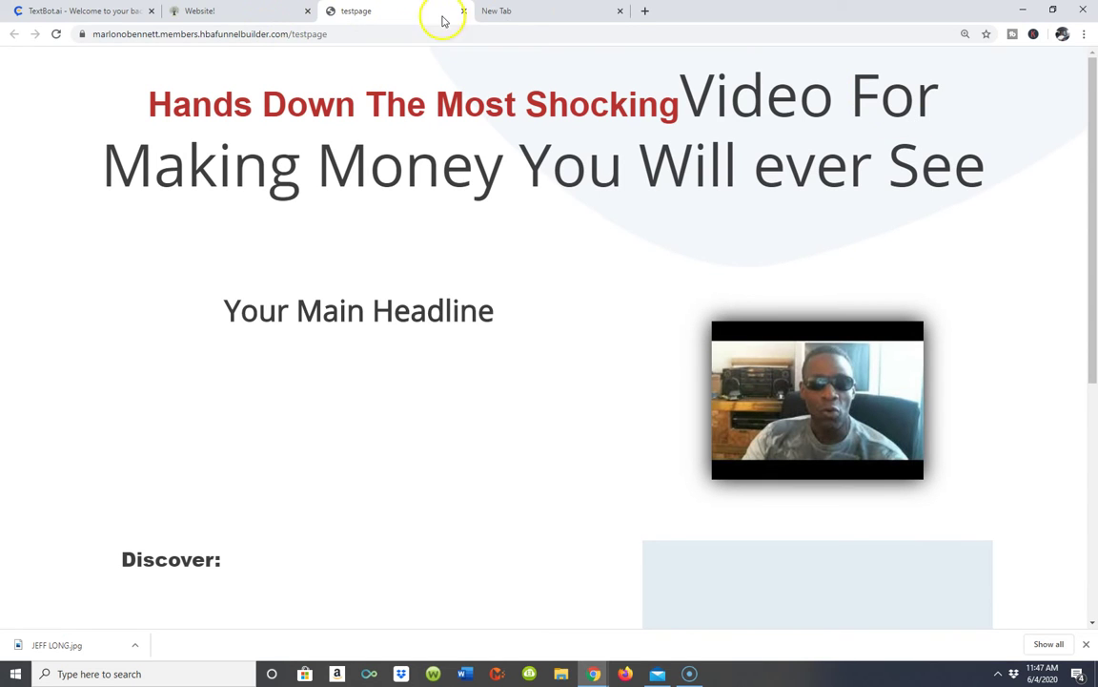
pyautogui.click(258, 13)
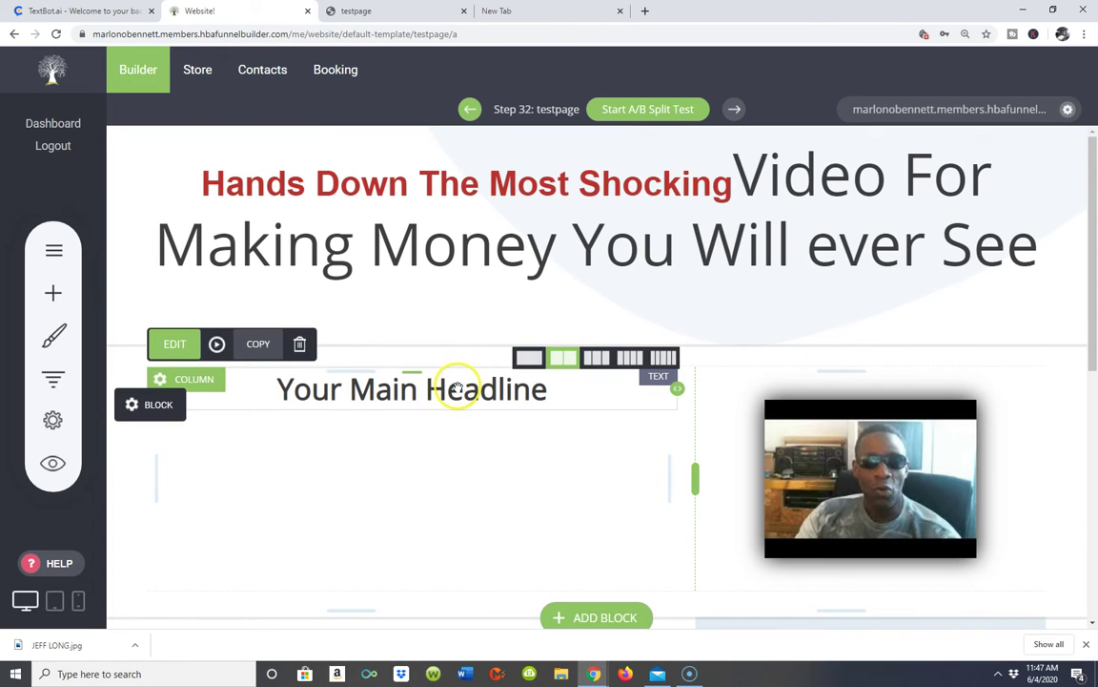
# - Overwrite 'Your Main Headline' beside the video with 'You simply have to see it to believe it...' and save
pyautogui.click(551, 402)
pyautogui.press('BackSpace')
pyautogui.press('BackSpace')
pyautogui.press('BackSpace')
pyautogui.press('BackSpace')
pyautogui.press('BackSpace')
pyautogui.press('BackSpace')
pyautogui.press('BackSpace')
pyautogui.press('BackSpace')
pyautogui.press('BackSpace')
pyautogui.press('BackSpace')
pyautogui.press('BackSpace')
pyautogui.press('BackSpace')
pyautogui.press('BackSpace')
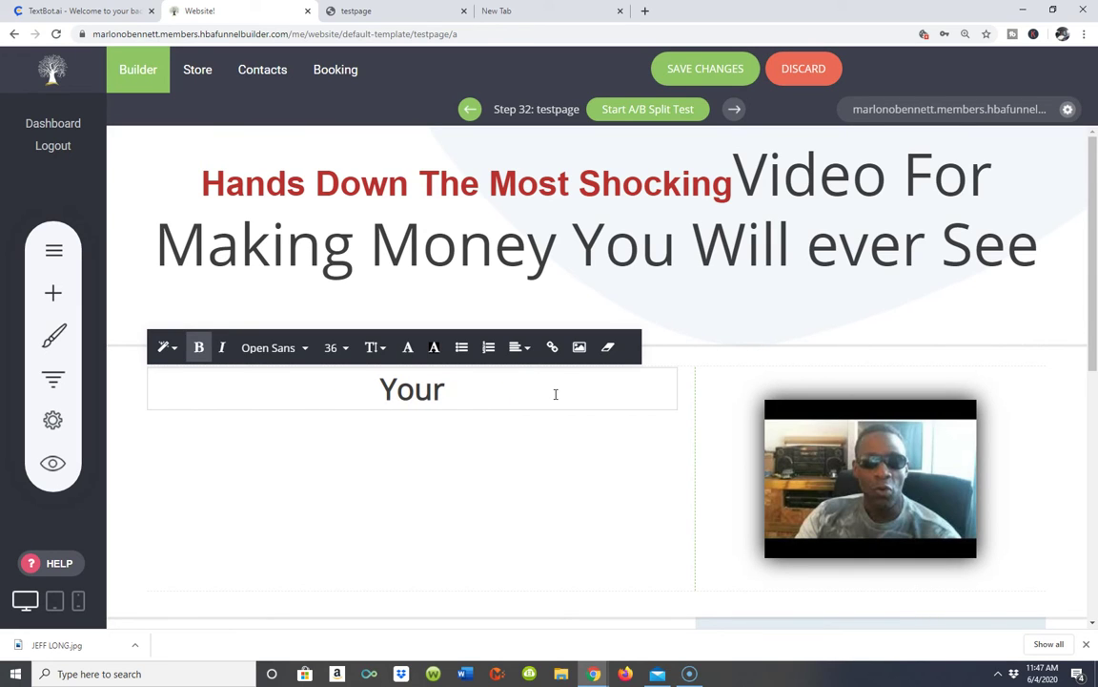
pyautogui.write('sim')
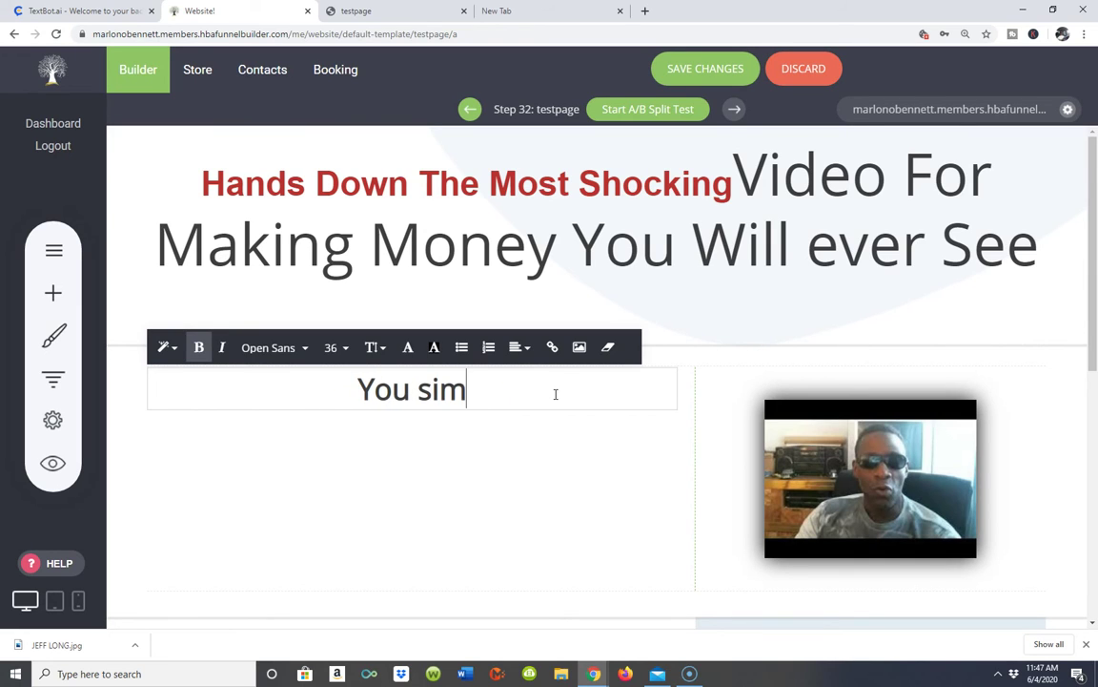
pyautogui.write('ply have to')
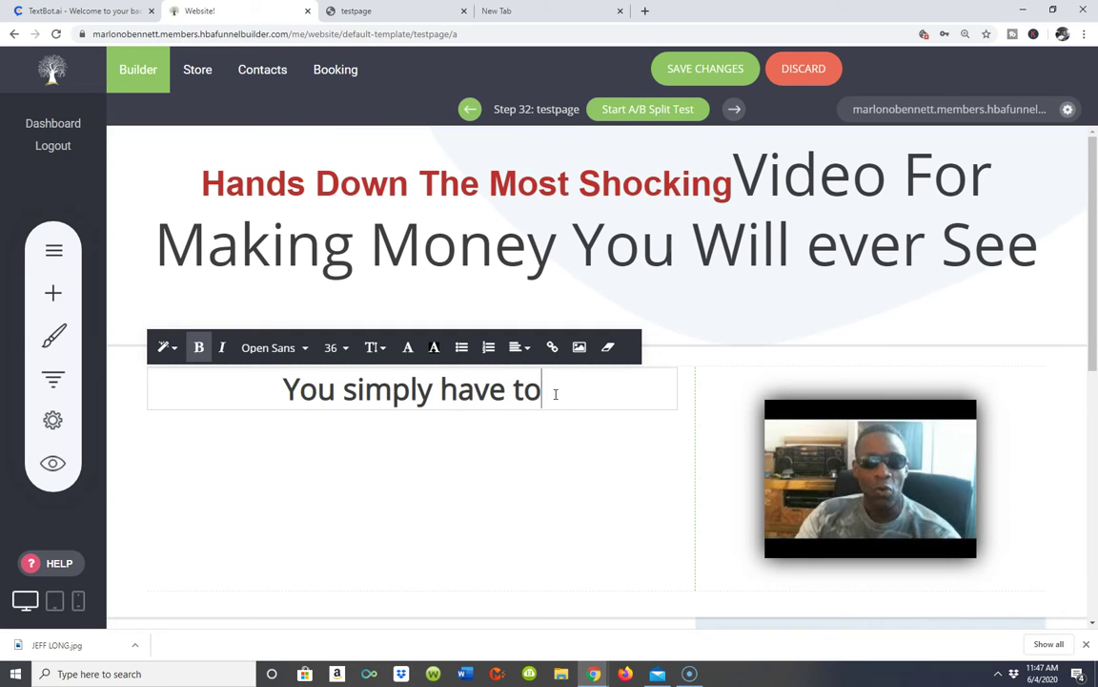
pyautogui.write(' see it to')
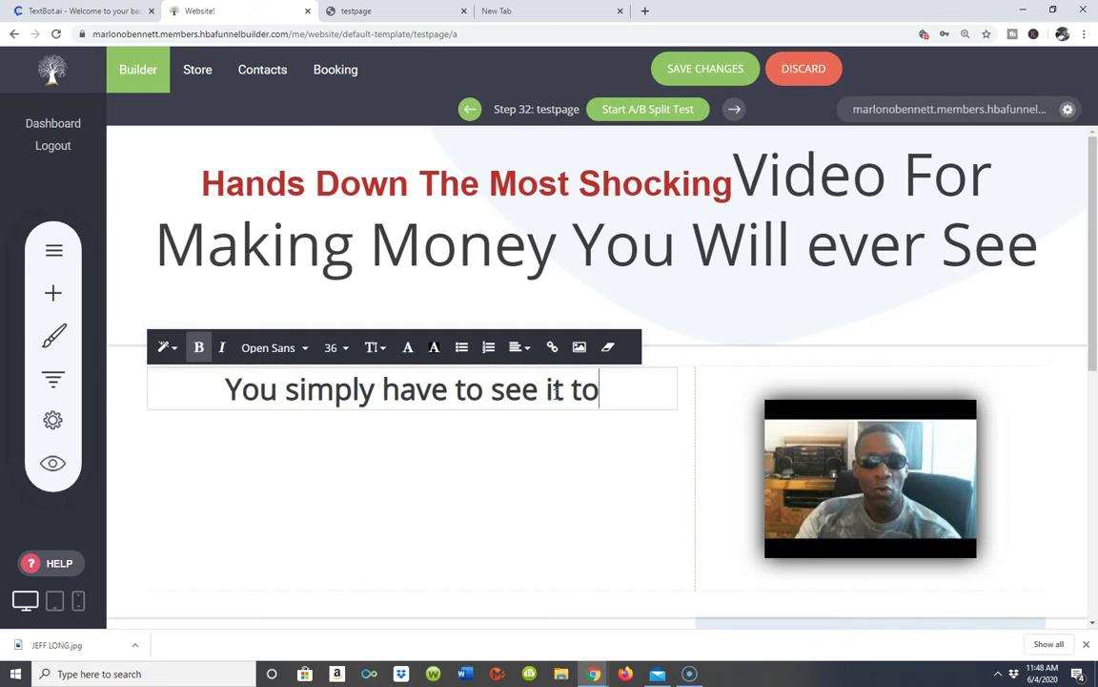
pyautogui.write(' believe it')
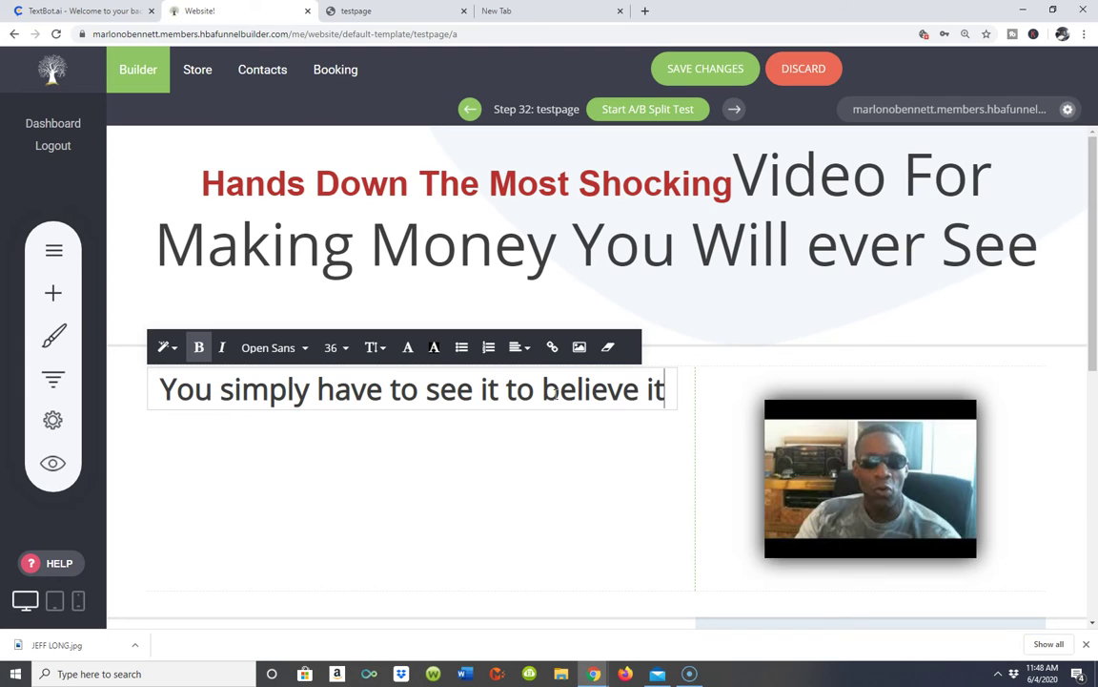
pyautogui.write('...')
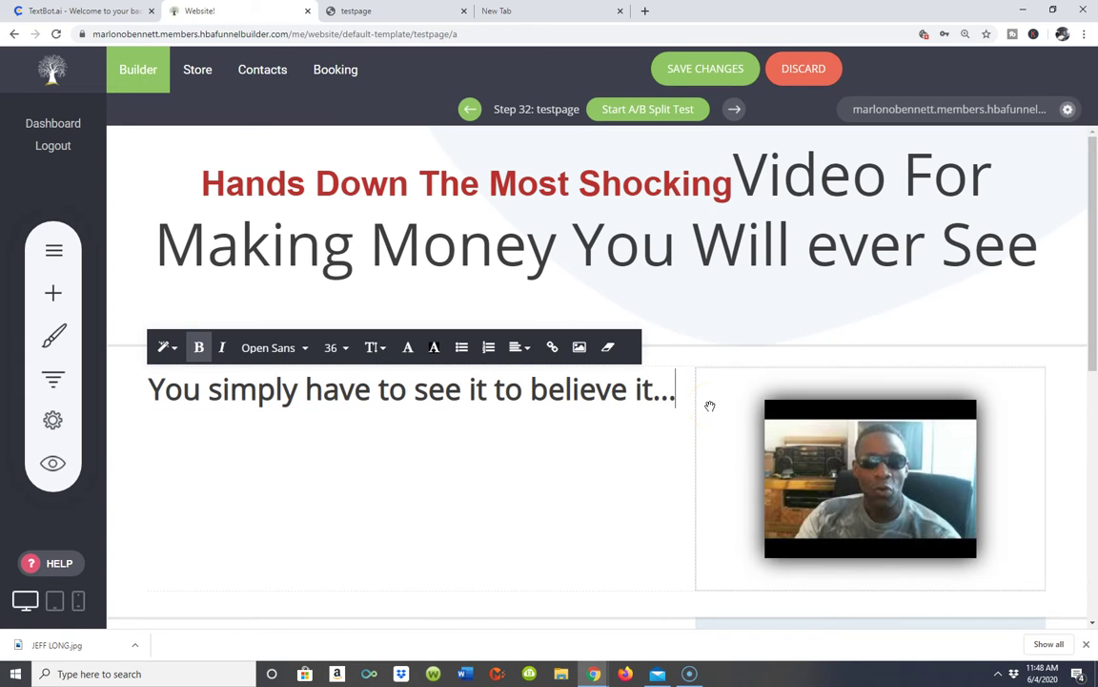
pyautogui.click(717, 68)
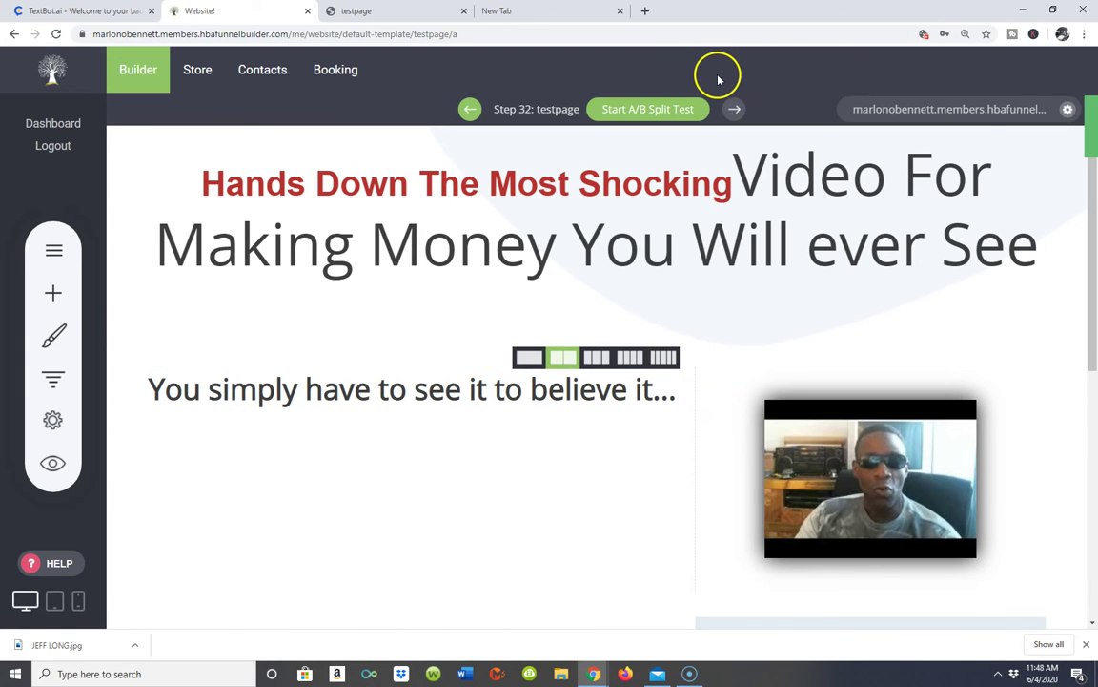
# - Open the live testpage in a new tab and review the saved subheading
pyautogui.click(866, 112)
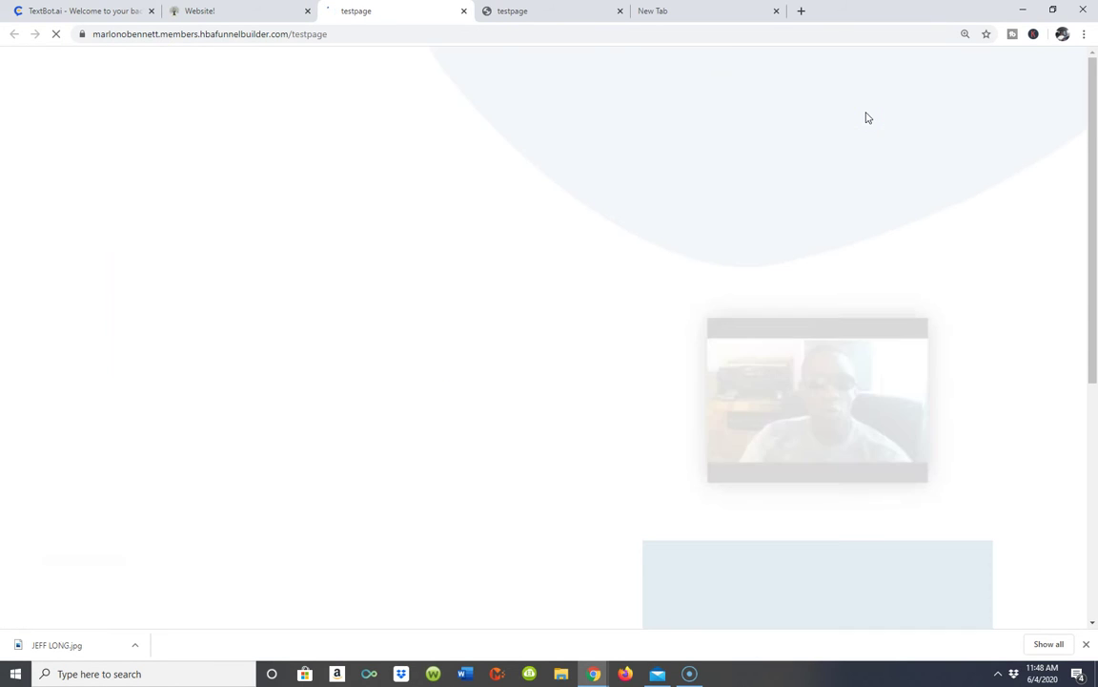
pyautogui.scroll(-2, 765, 144)
pyautogui.scroll(2, 765, 144)
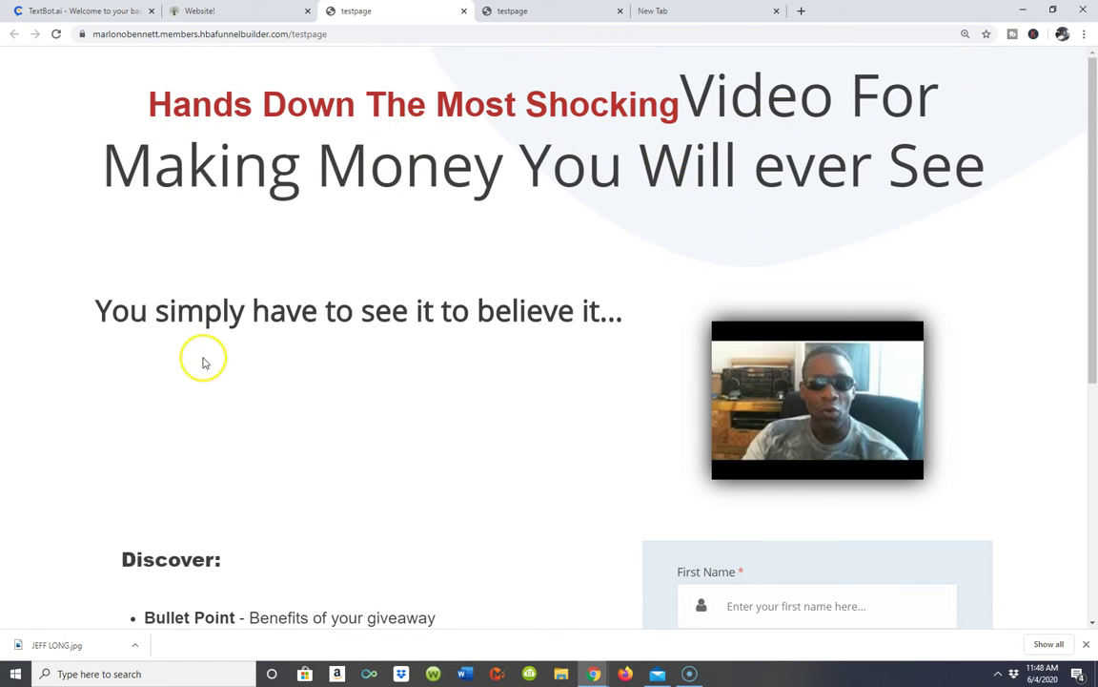
pyautogui.hotkey('ctrl', 'Tab')
pyautogui.click(405, 12)
# - Return to the builder and scroll to the Discover heading to edit it
pyautogui.hotkey('ctrl', 'shift', 'Tab')
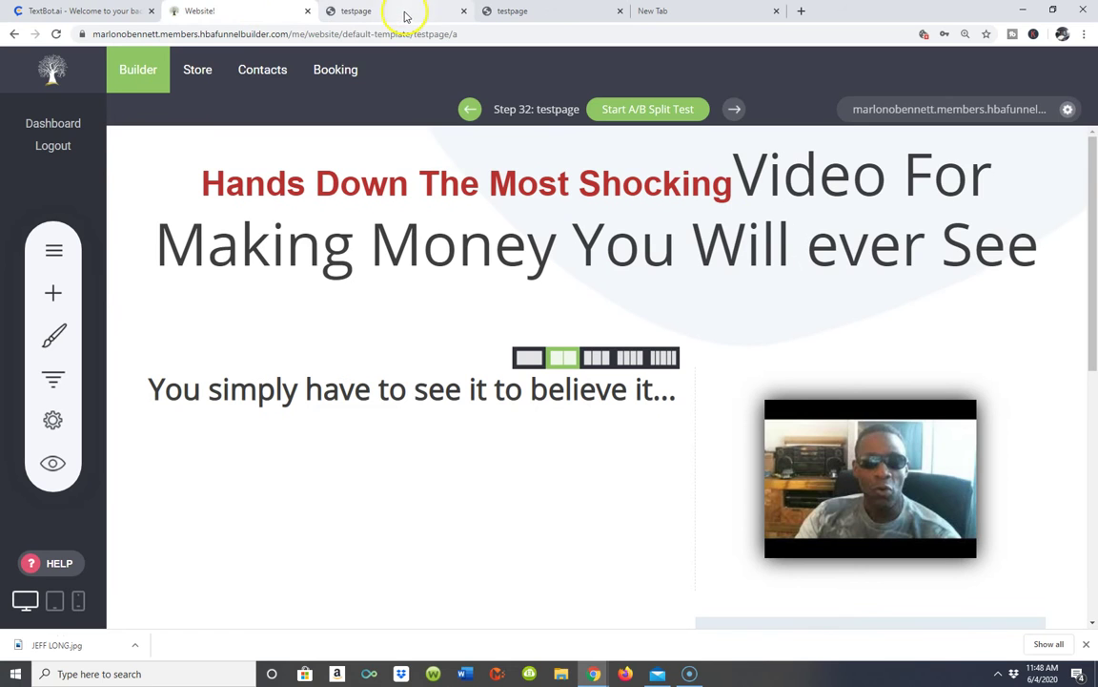
pyautogui.scroll(-5, 948, 314)
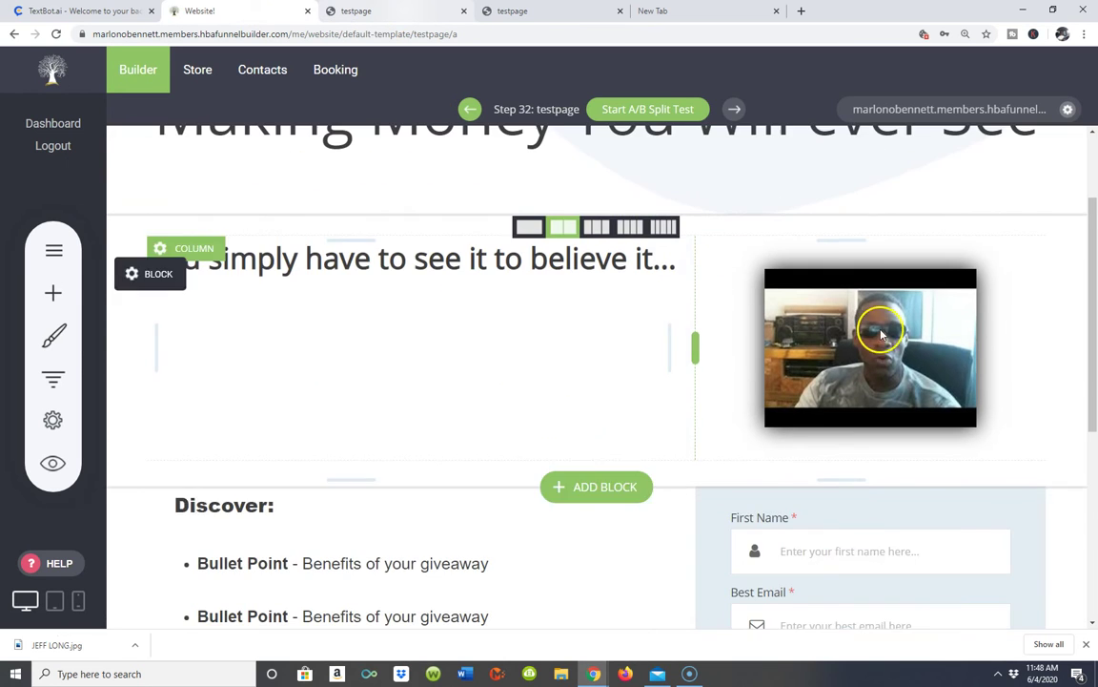
pyautogui.scroll(3, 873, 327)
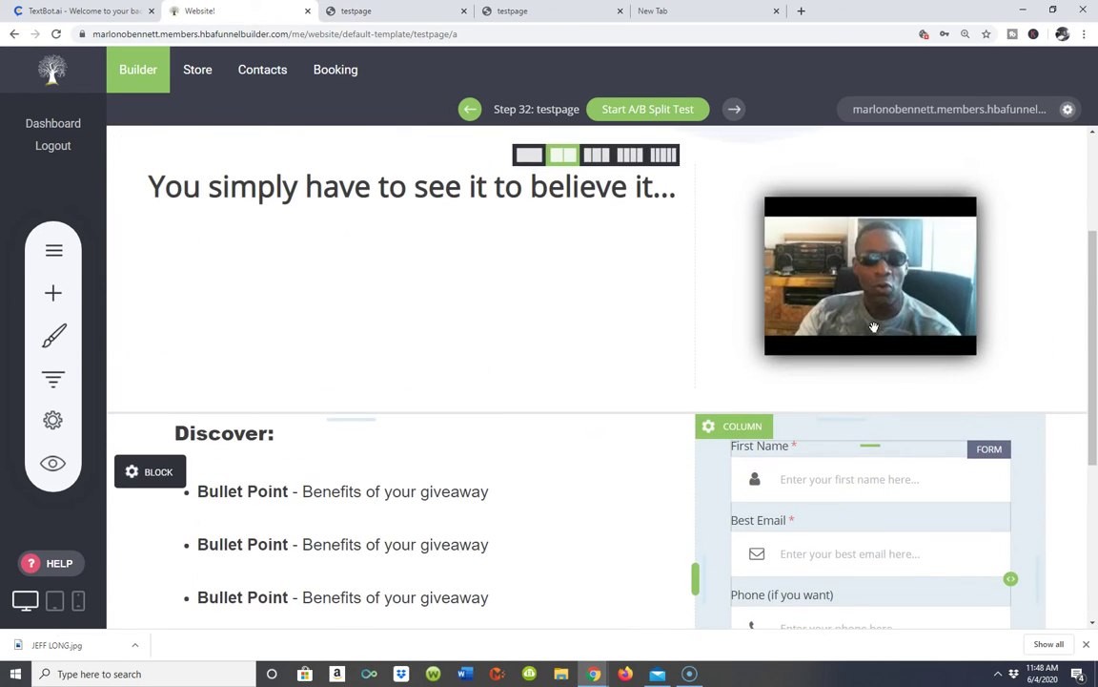
pyautogui.scroll(-3, 611, 258)
pyautogui.scroll(2, 376, 235)
pyautogui.scroll(2, 376, 236)
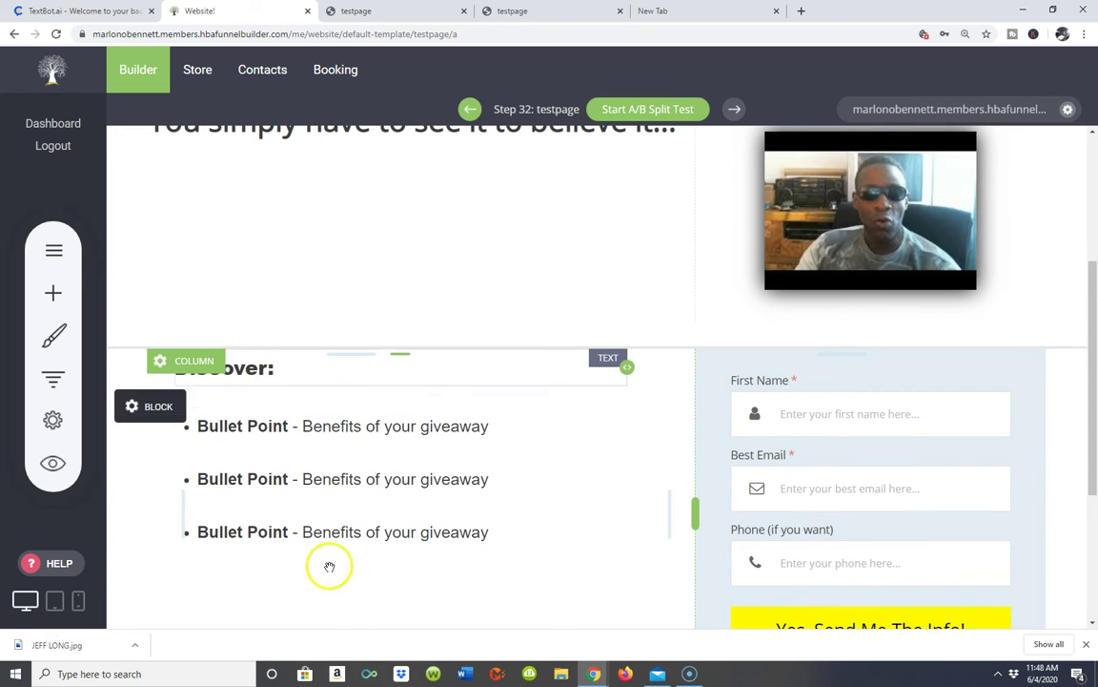
pyautogui.scroll(-2, 649, 498)
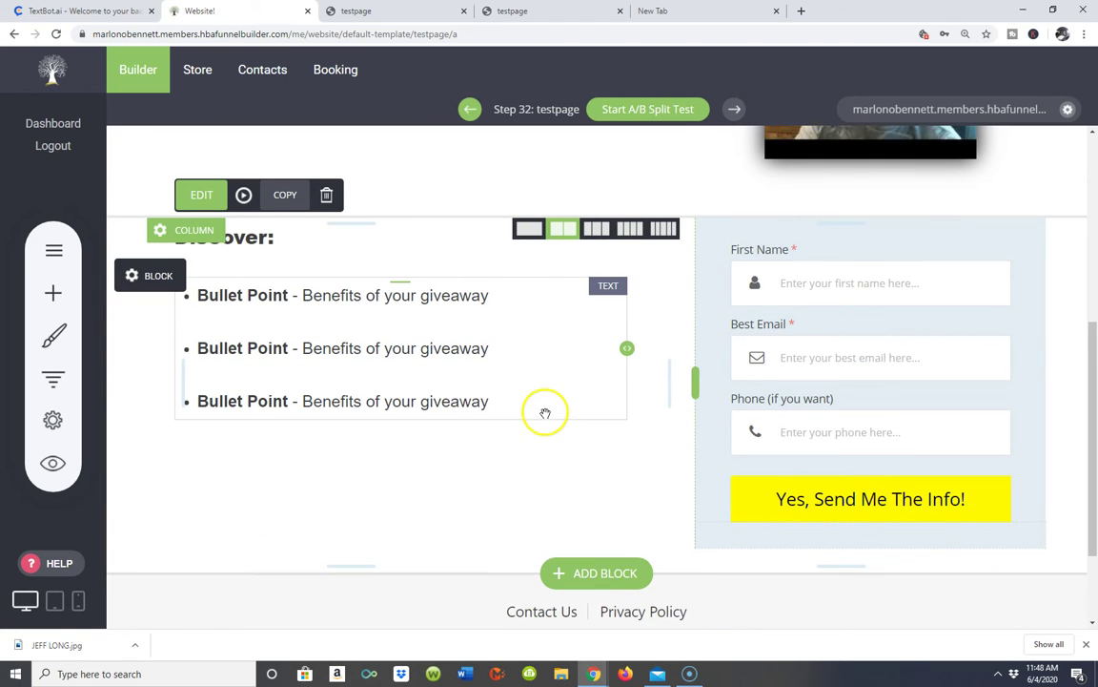
pyautogui.scroll(1, 480, 355)
pyautogui.scroll(1, 417, 215)
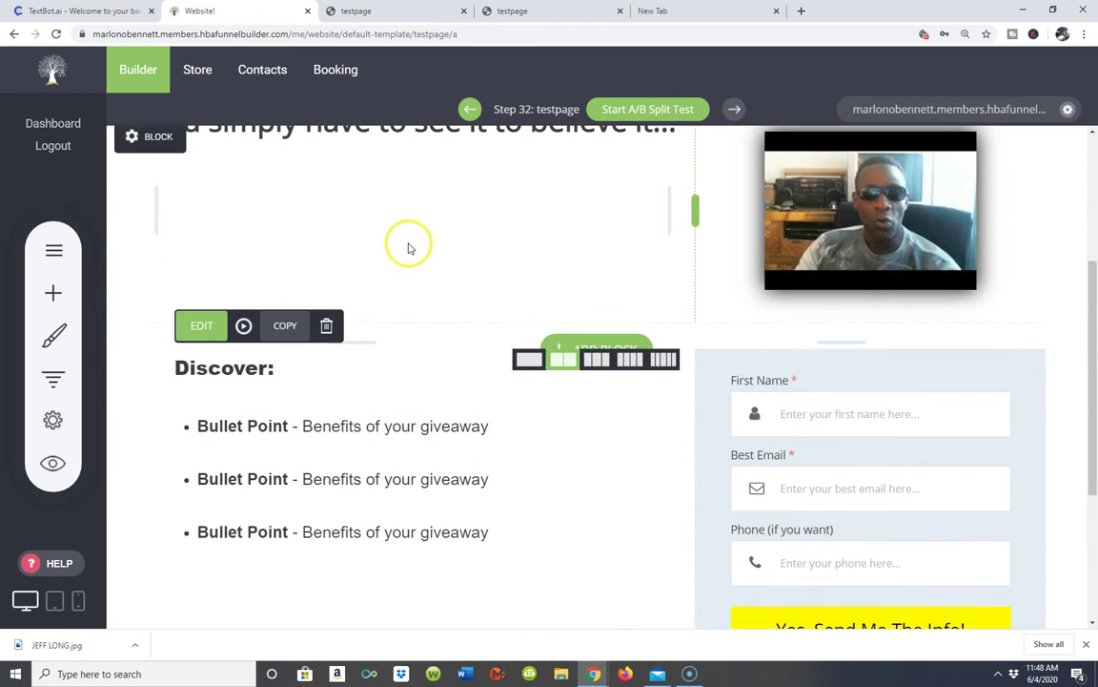
pyautogui.click(287, 382)
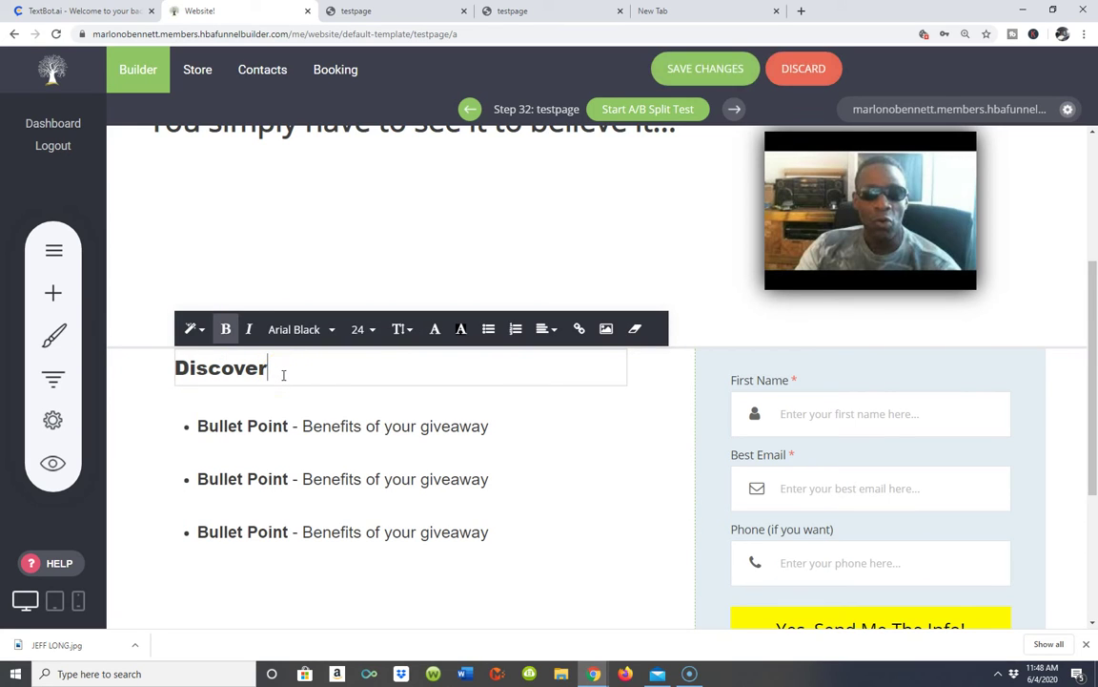
# - Insert 'What You're To' before 'Discover' in the section heading
pyautogui.press('Left')
pyautogui.press('Left')
pyautogui.press('Left')
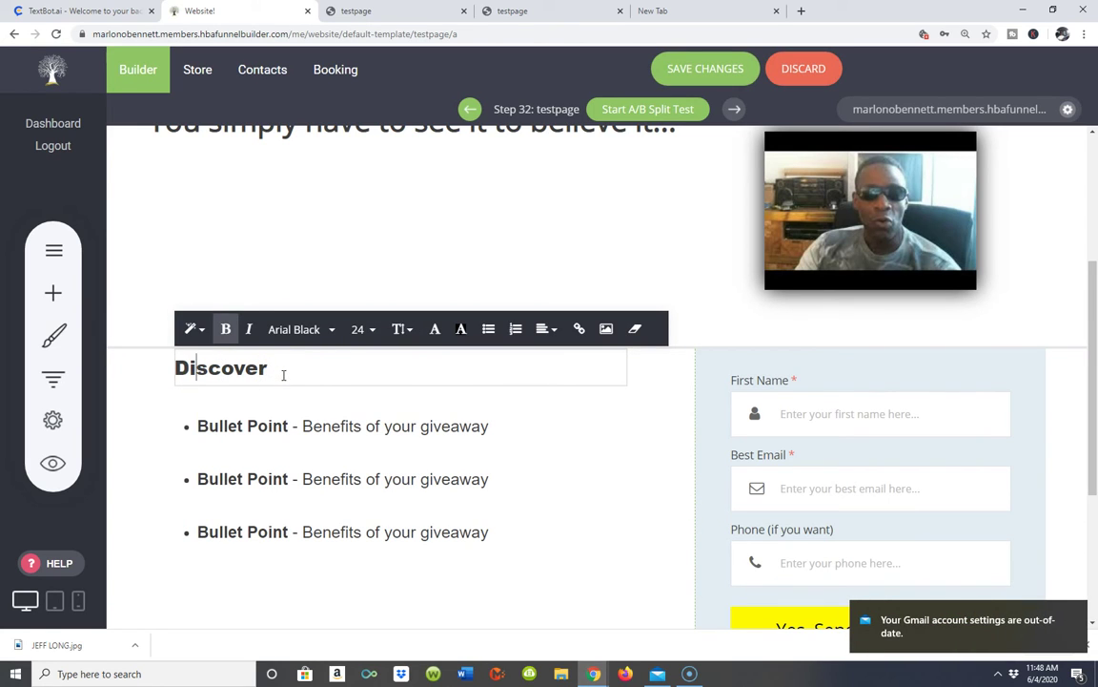
pyautogui.write('What Y')
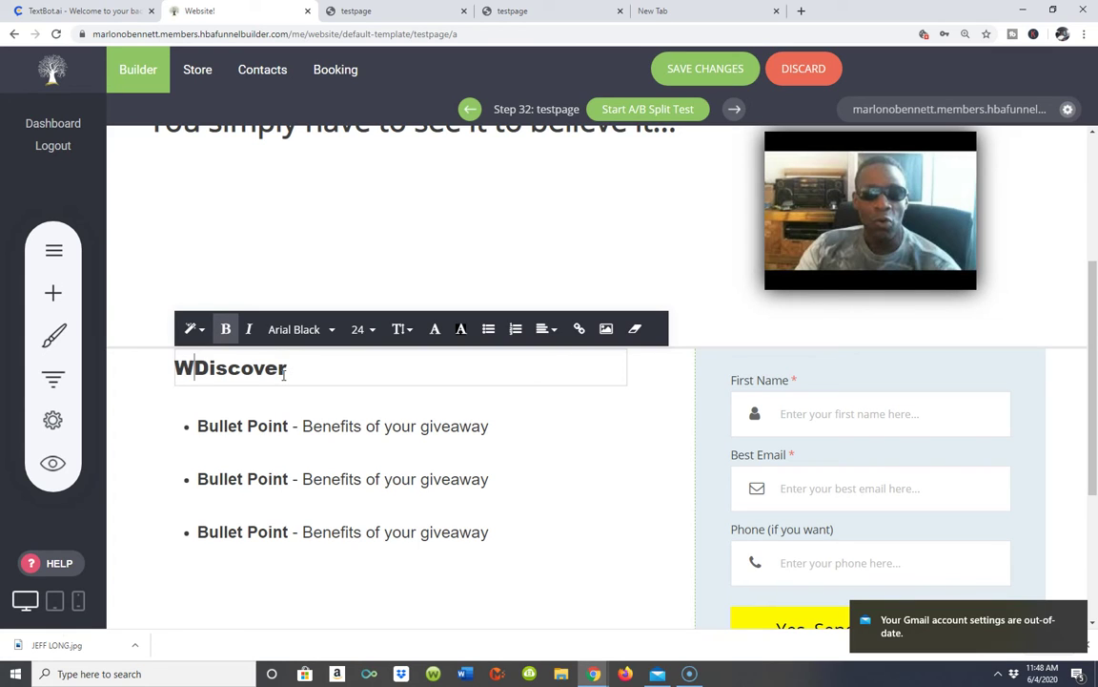
pyautogui.write("ou're ")
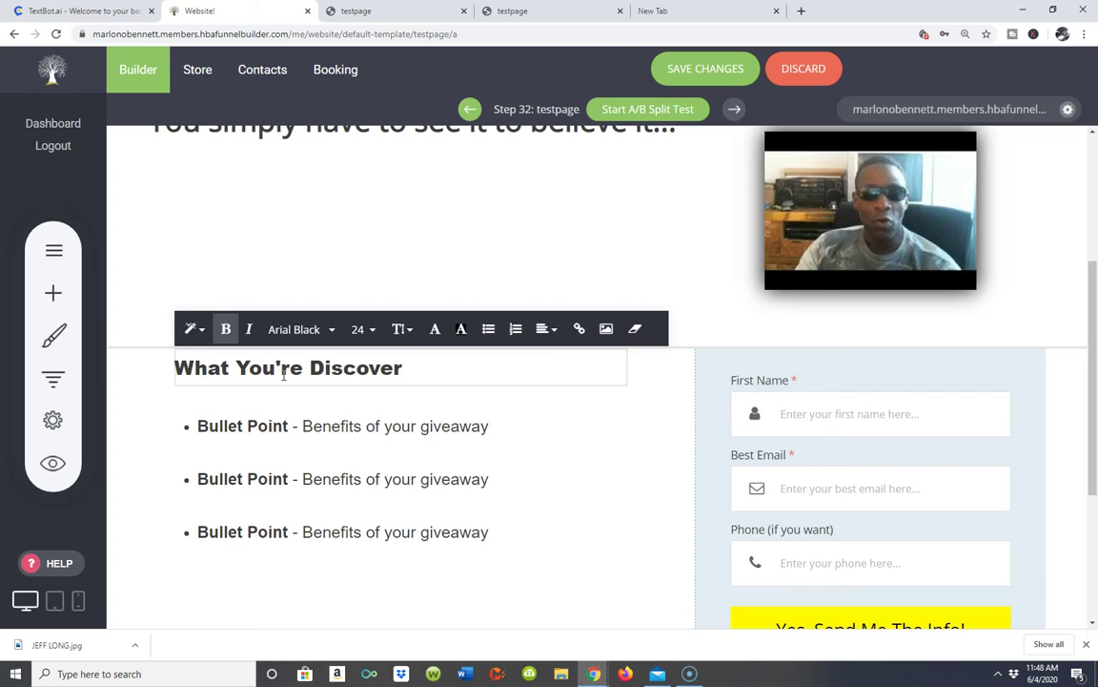
pyautogui.write('To')
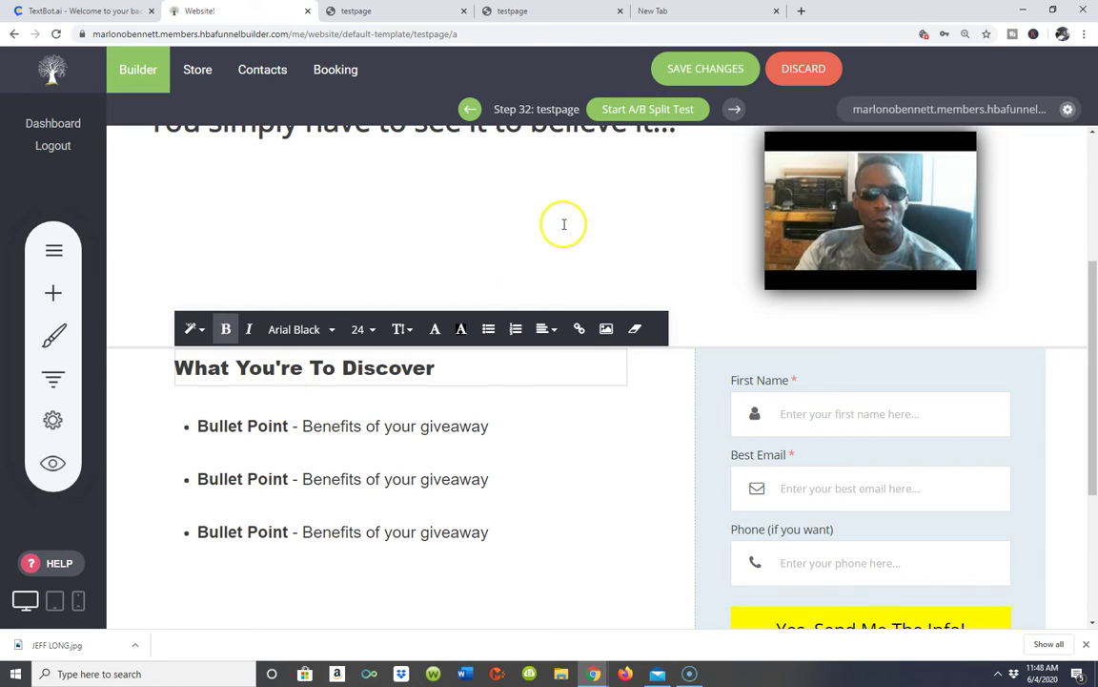
pyautogui.click(487, 213)
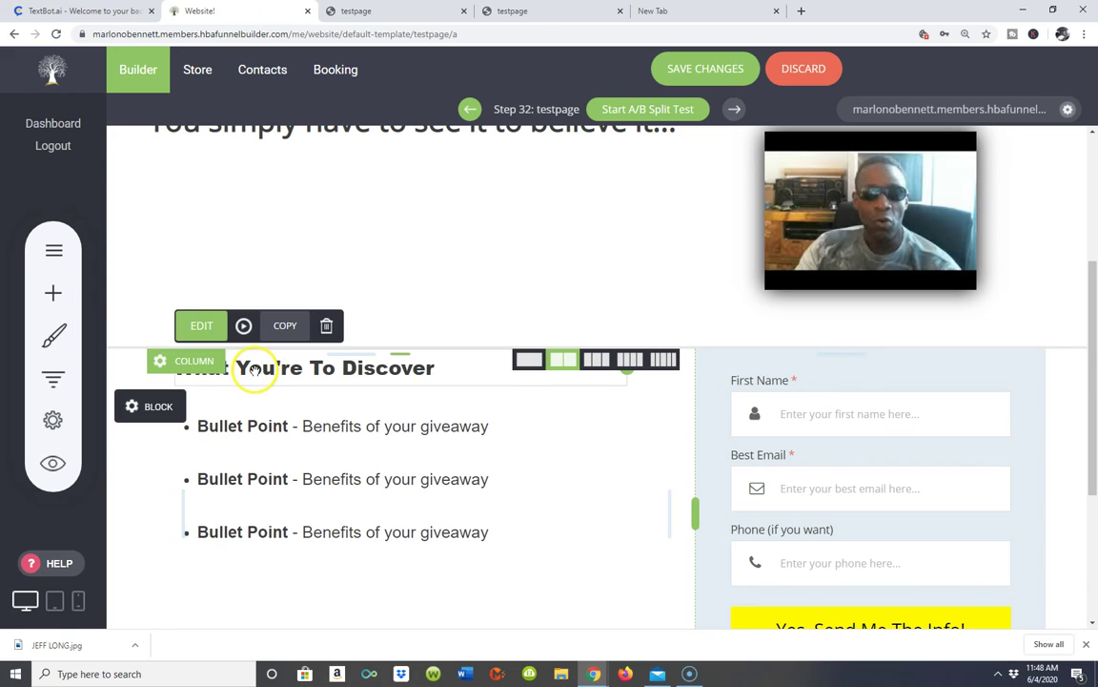
# - Prefix the heading with 'Herer's', then select the whole line and toggle bold
pyautogui.click(255, 371)
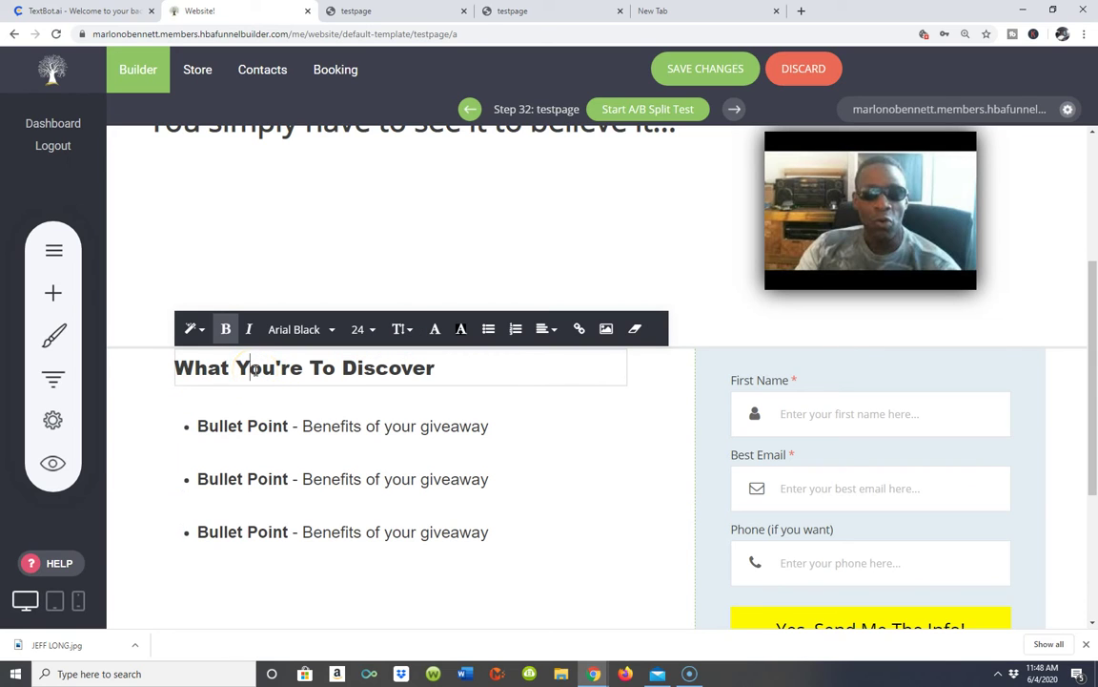
pyautogui.click(184, 366)
pyautogui.write("Herer ';s")
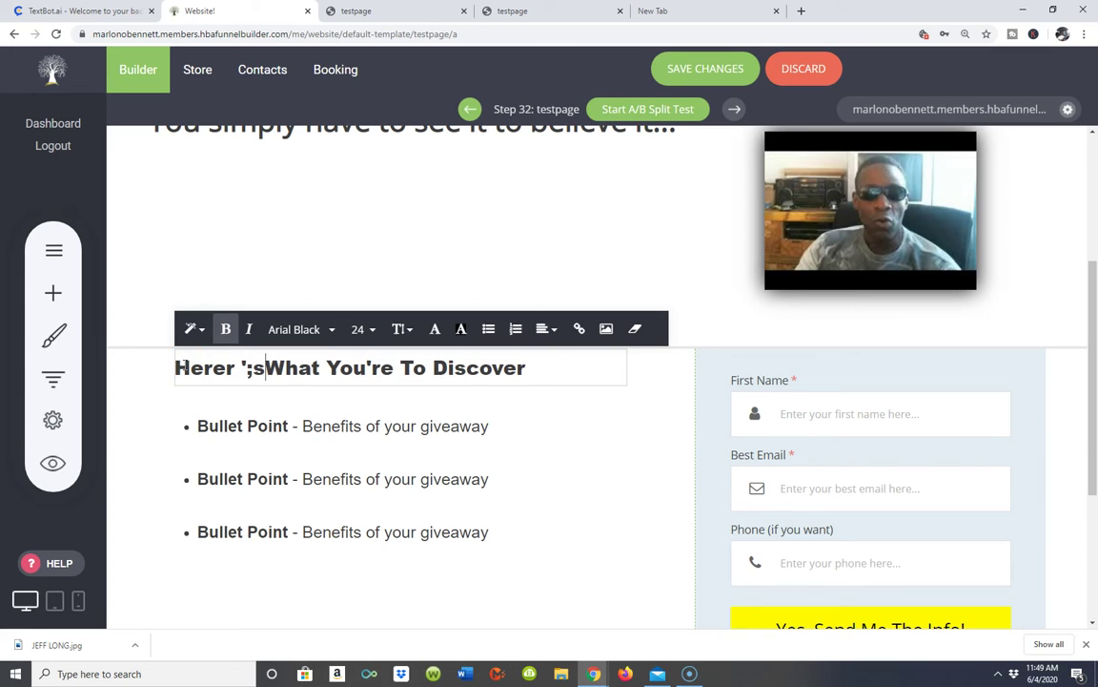
pyautogui.press('BackSpace')
pyautogui.press('BackSpace')
pyautogui.press('BackSpace')
pyautogui.press('BackSpace')
pyautogui.write("'s")
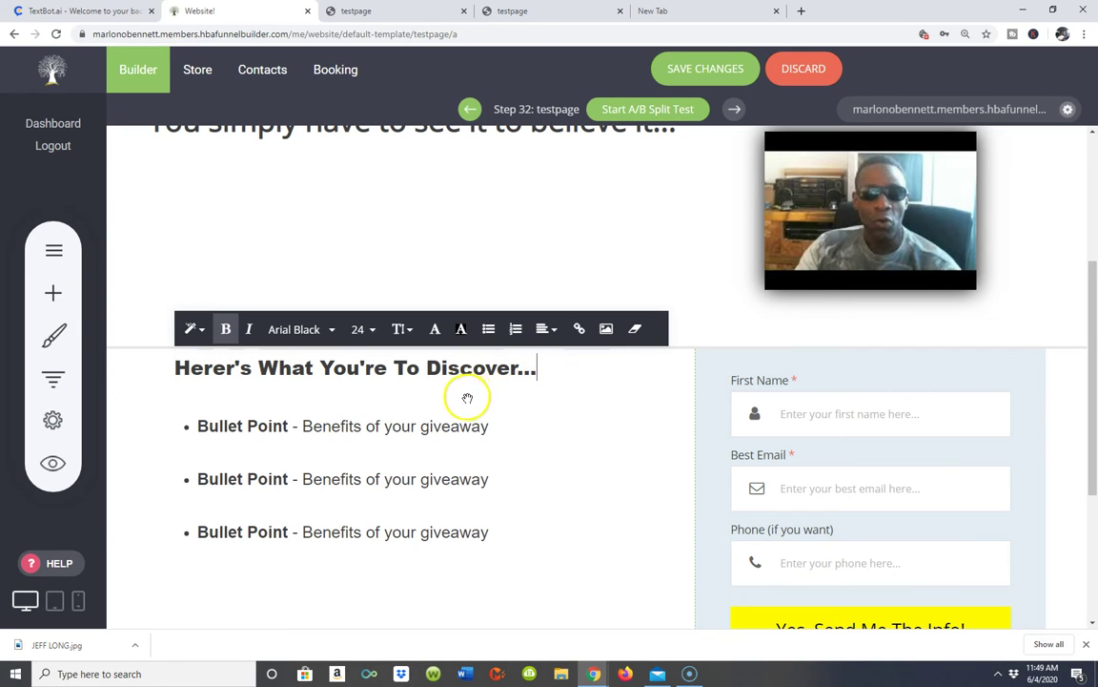
pyautogui.tripleClick(464, 368)
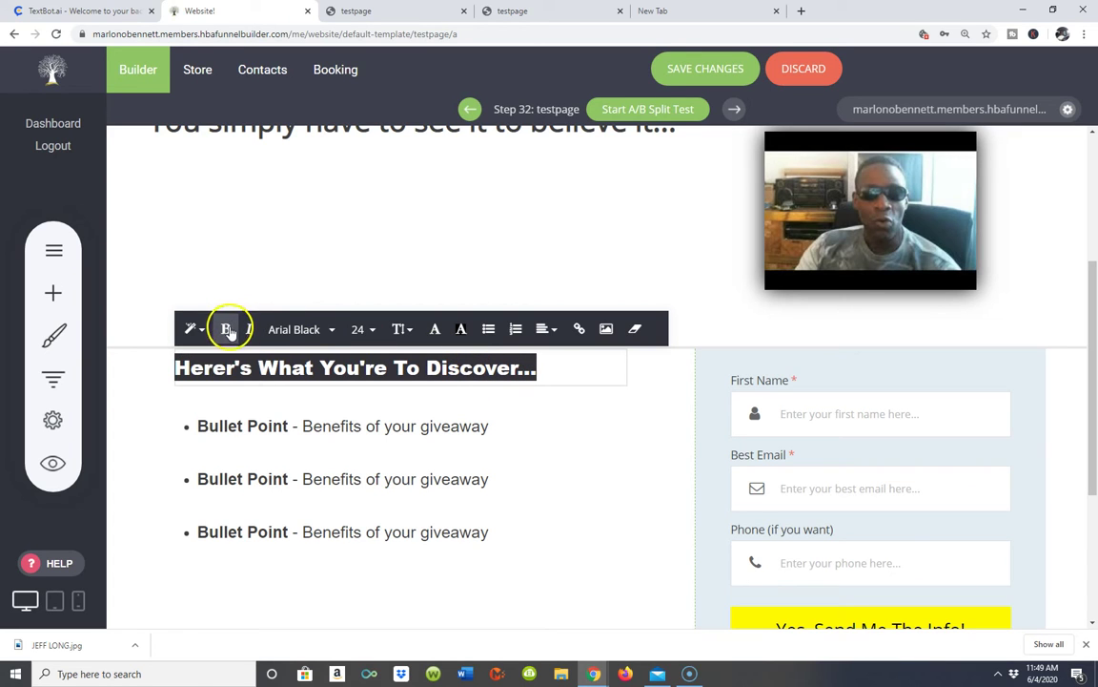
pyautogui.click(227, 330)
# - Set the Discover heading font to Open Sans, re-bold it, and try a dark red background
pyautogui.click(330, 329)
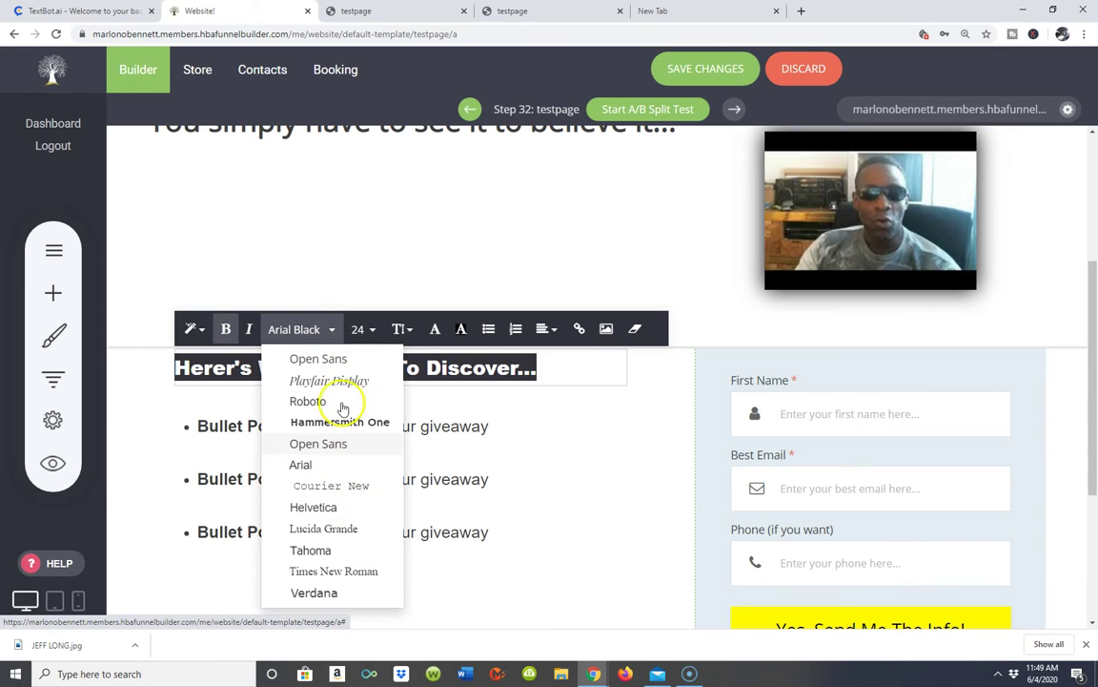
pyautogui.click(309, 358)
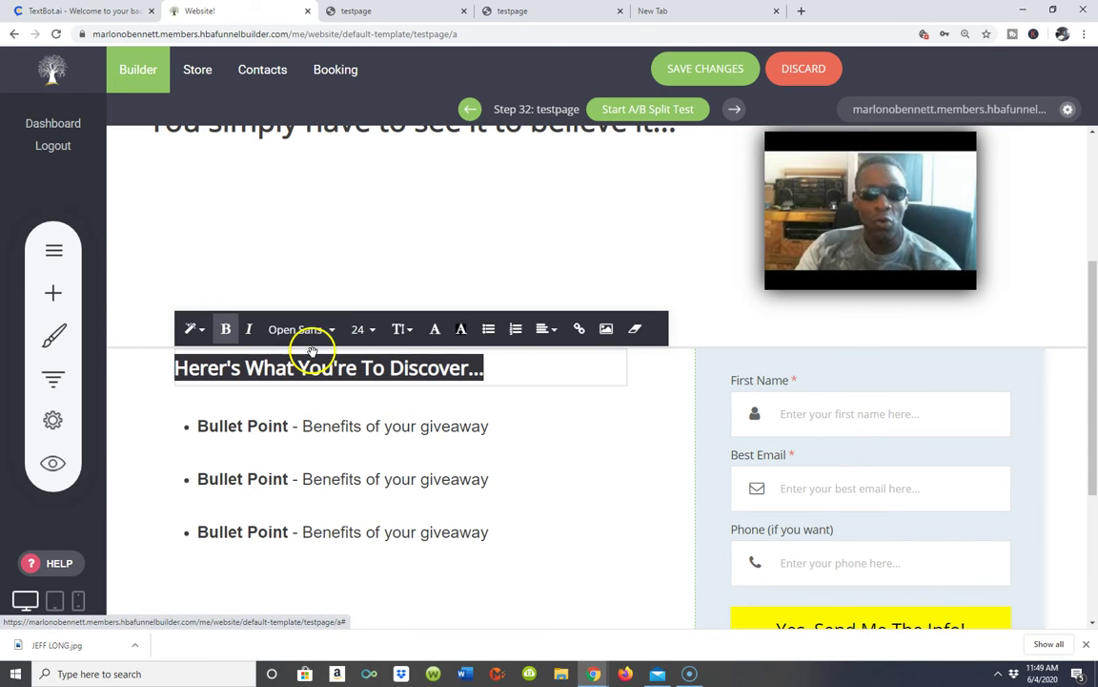
pyautogui.click(226, 330)
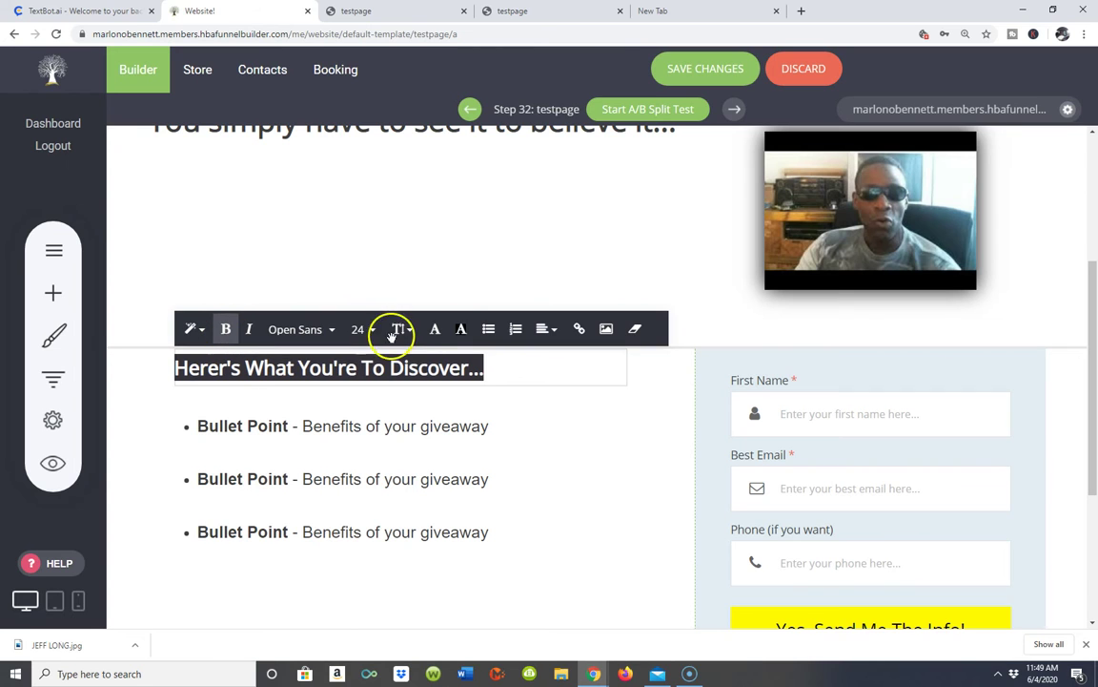
pyautogui.click(461, 329)
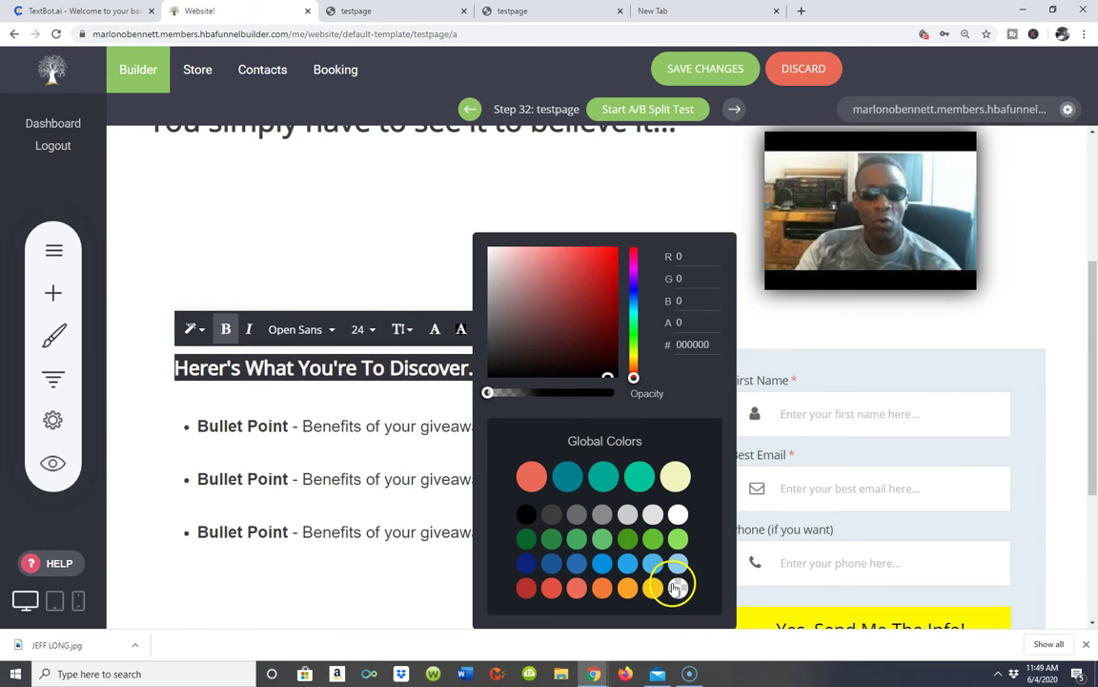
pyautogui.click(527, 588)
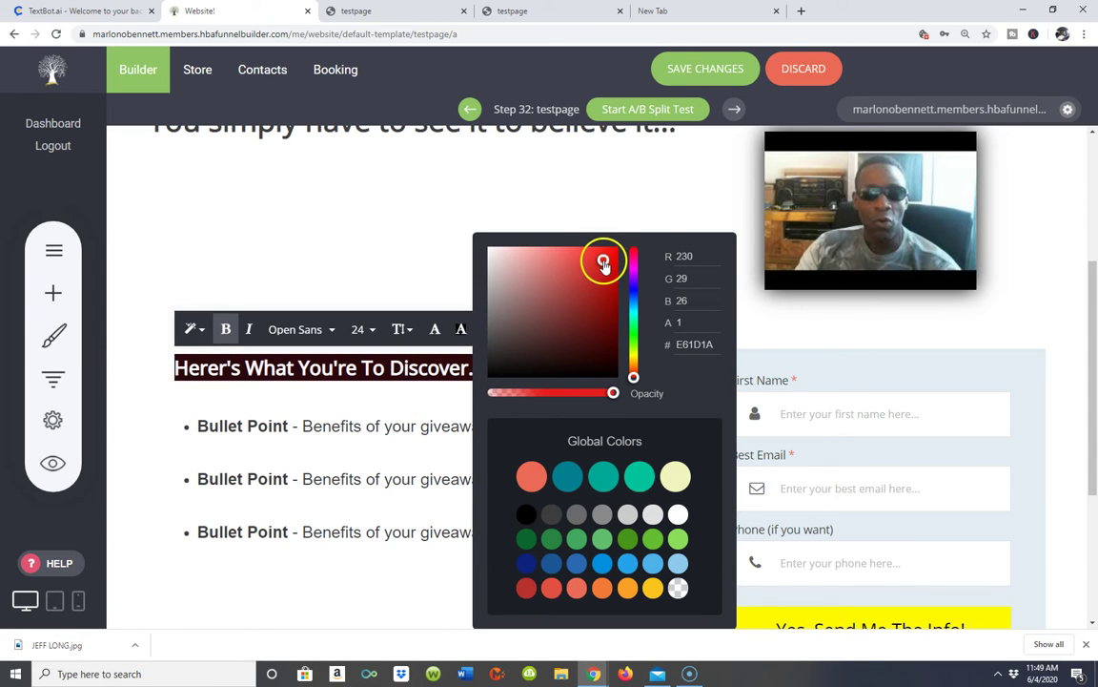
pyautogui.click(377, 412)
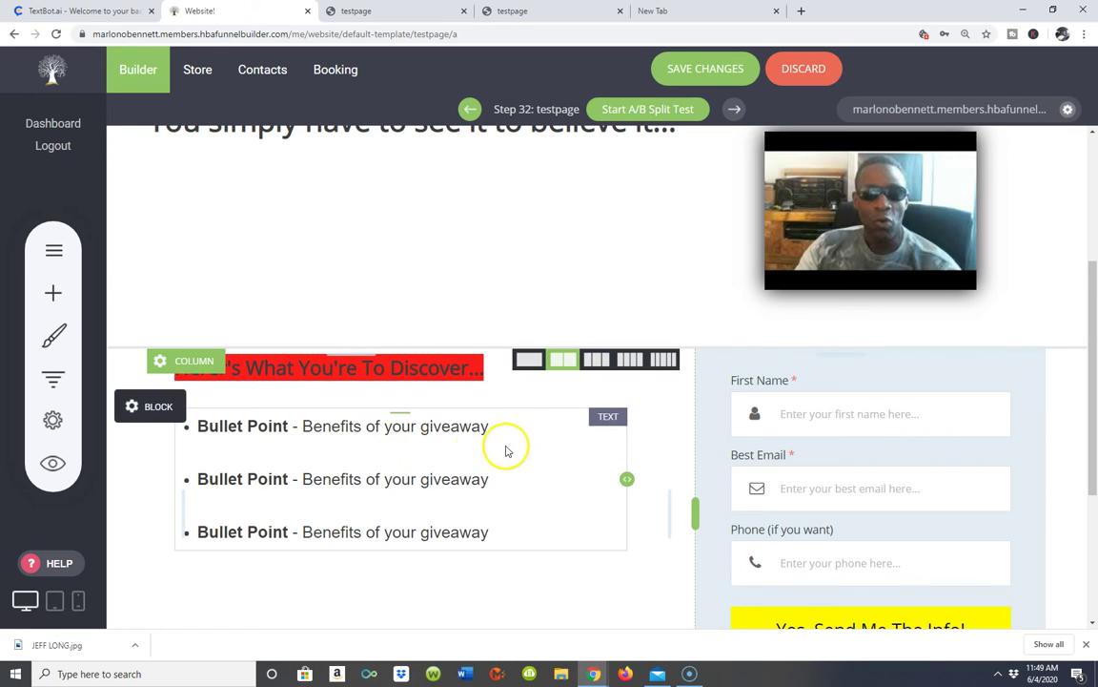
# - Reselect the heading and clear its red background colour
pyautogui.tripleClick(402, 368)
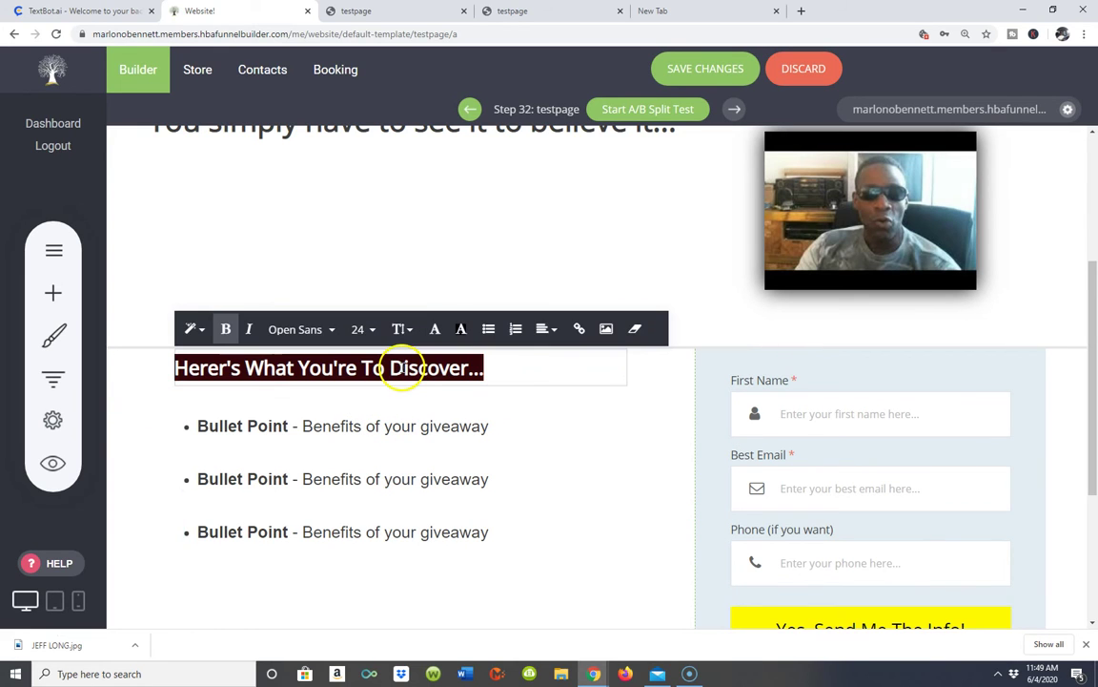
pyautogui.click(436, 328)
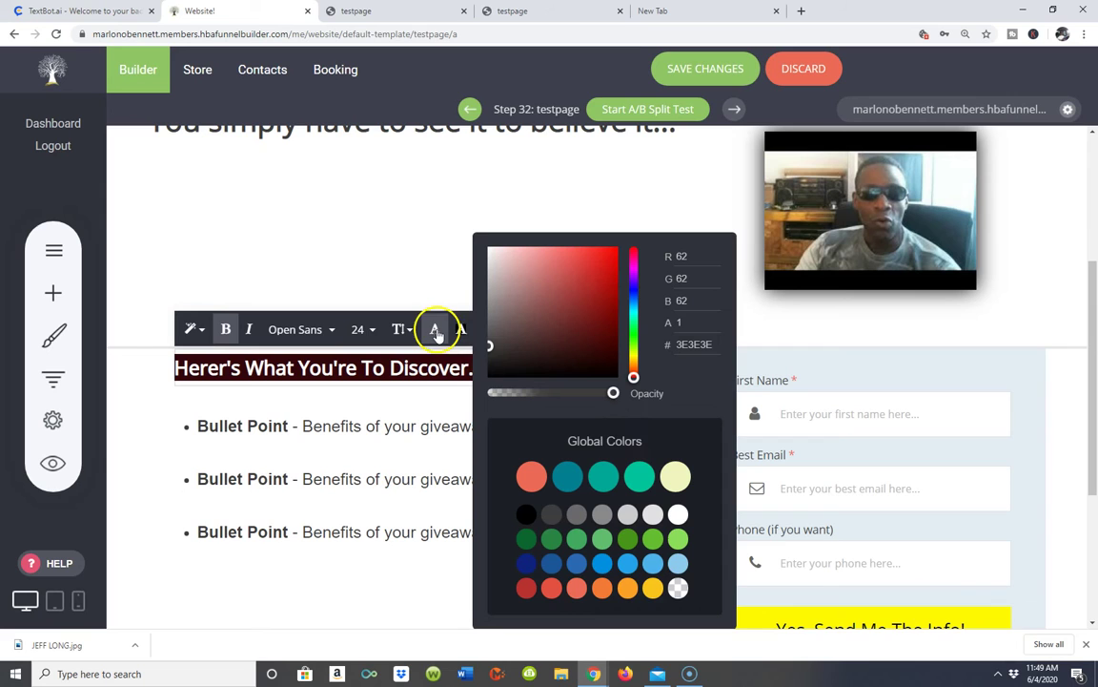
pyautogui.click(429, 412)
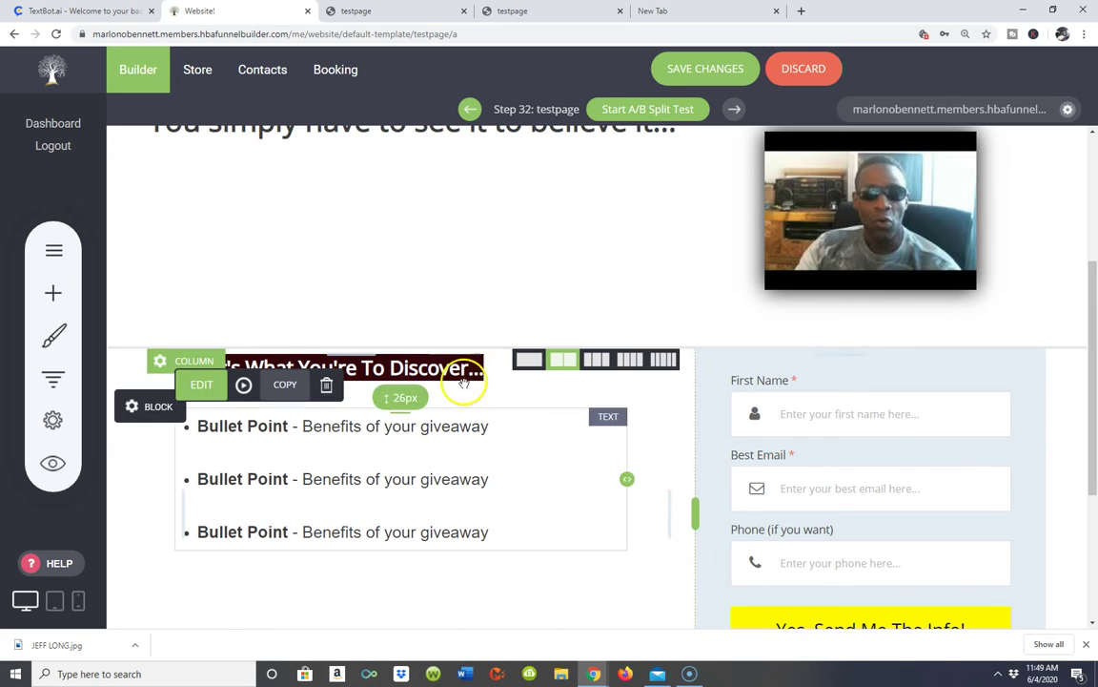
pyautogui.click(467, 367)
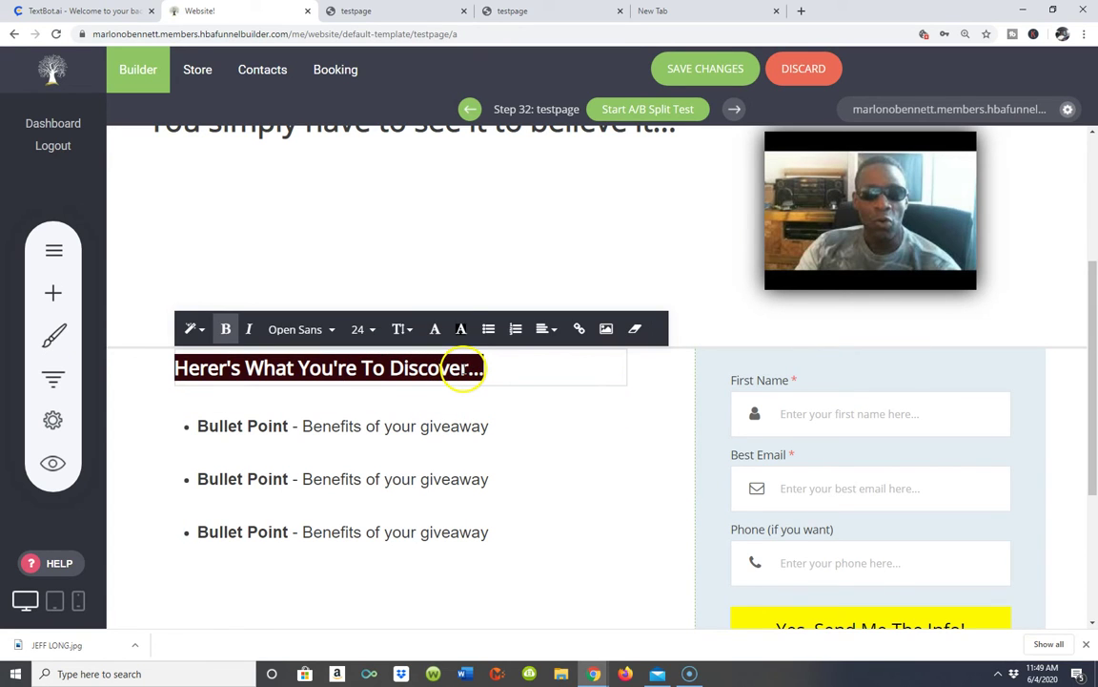
pyautogui.click(461, 329)
pyautogui.click(678, 514)
pyautogui.click(424, 393)
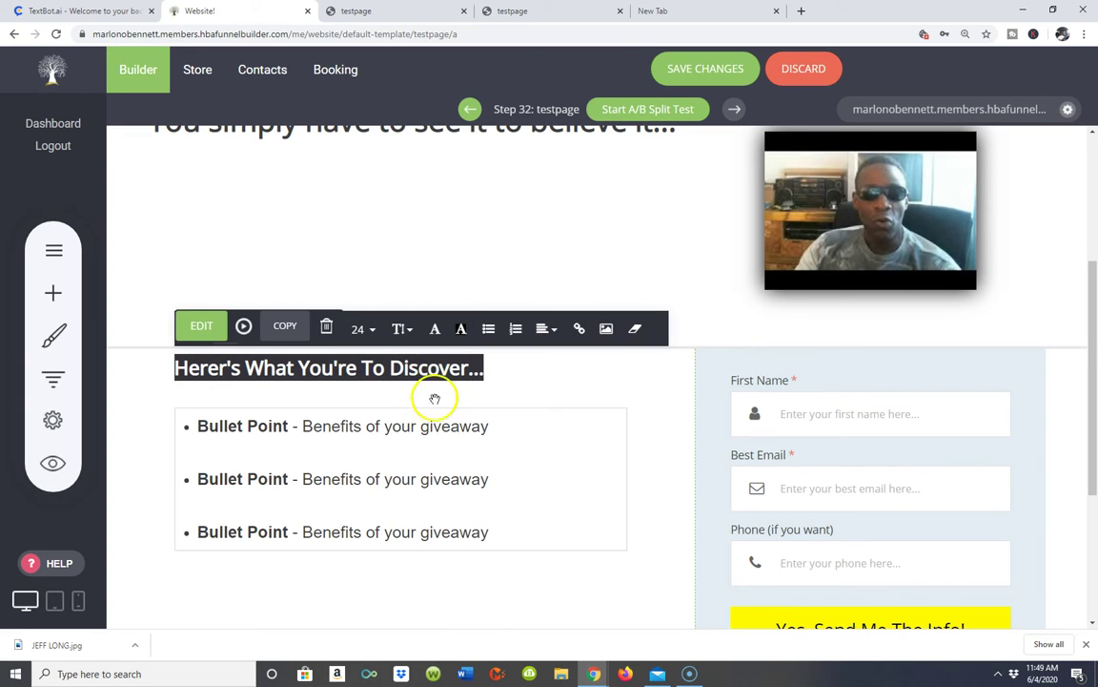
# - Colour the heading text bright red (#ED1815) and finish editing it
pyautogui.click(501, 388)
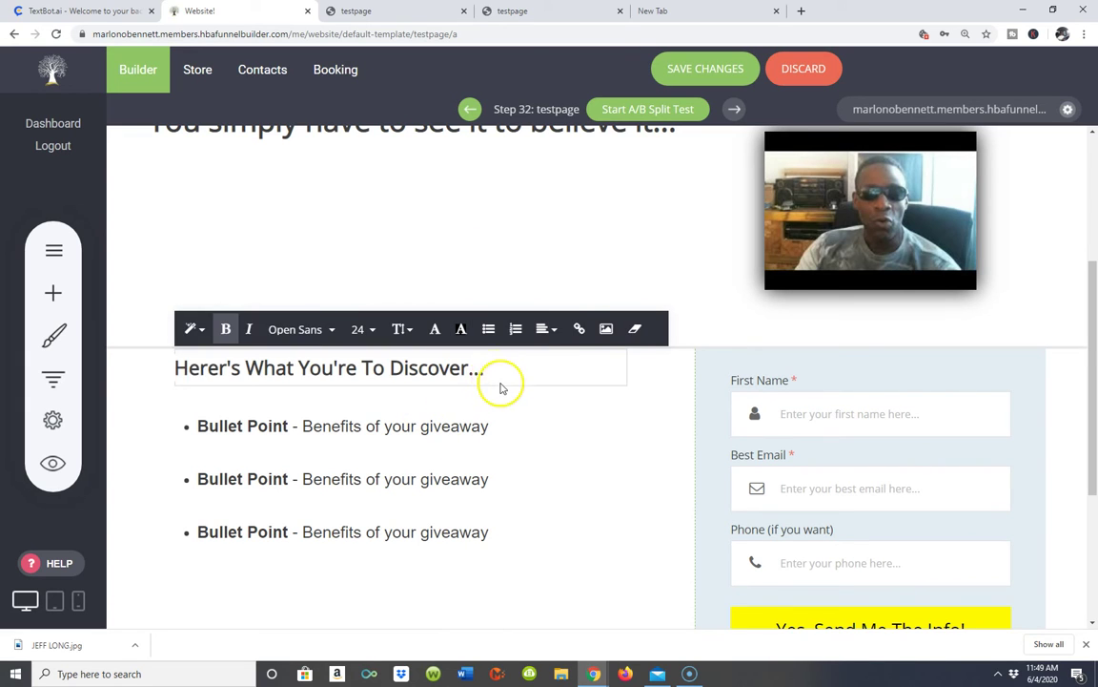
pyautogui.tripleClick(446, 368)
pyautogui.click(435, 330)
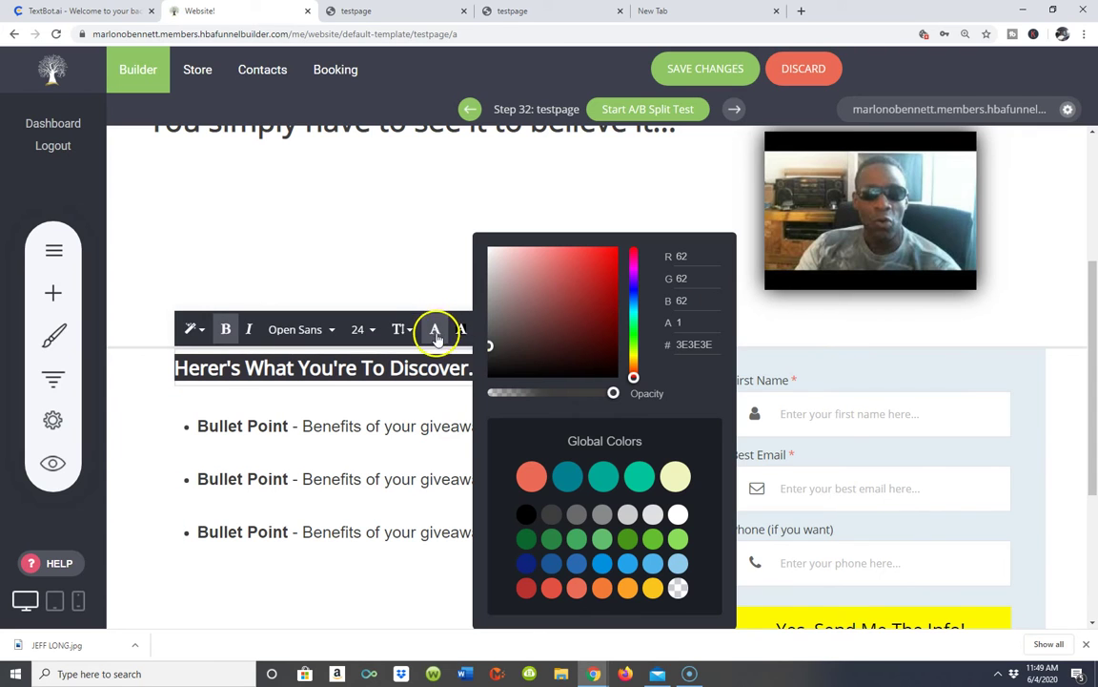
pyautogui.click(607, 260)
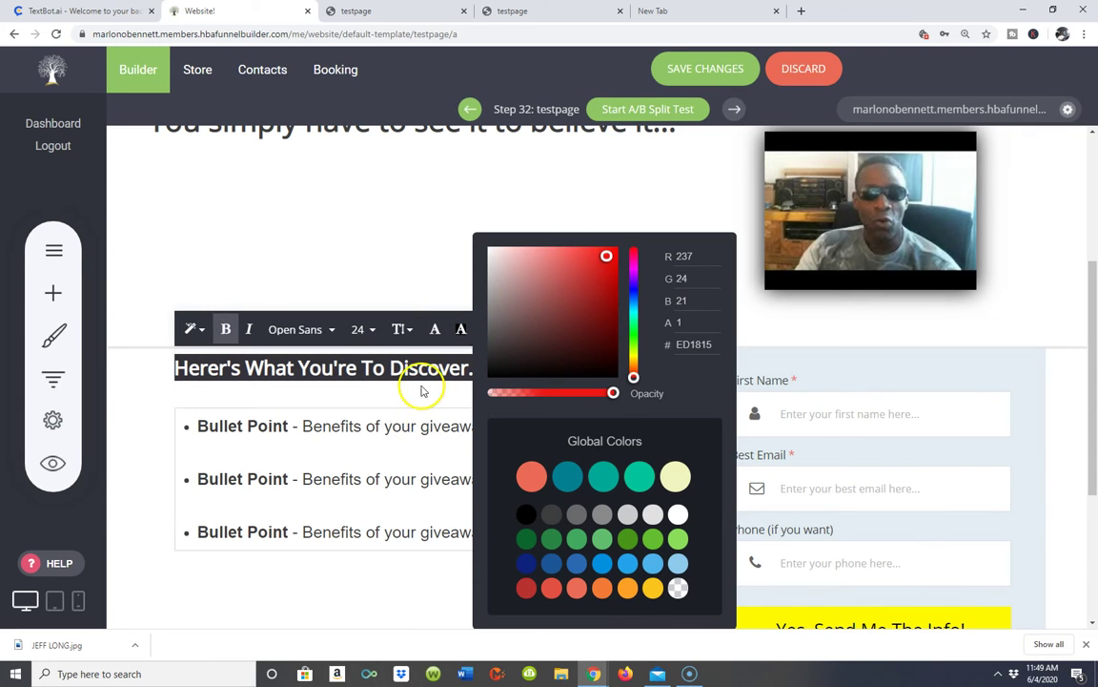
pyautogui.click(425, 404)
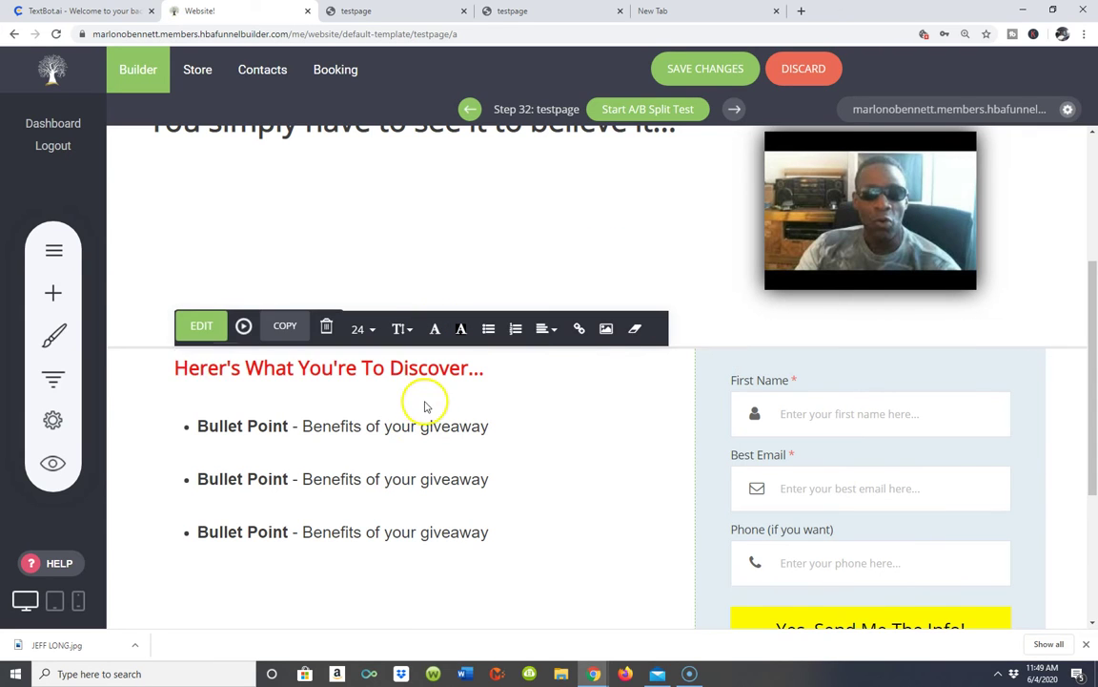
pyautogui.click(365, 369)
pyautogui.doubleClick(353, 368)
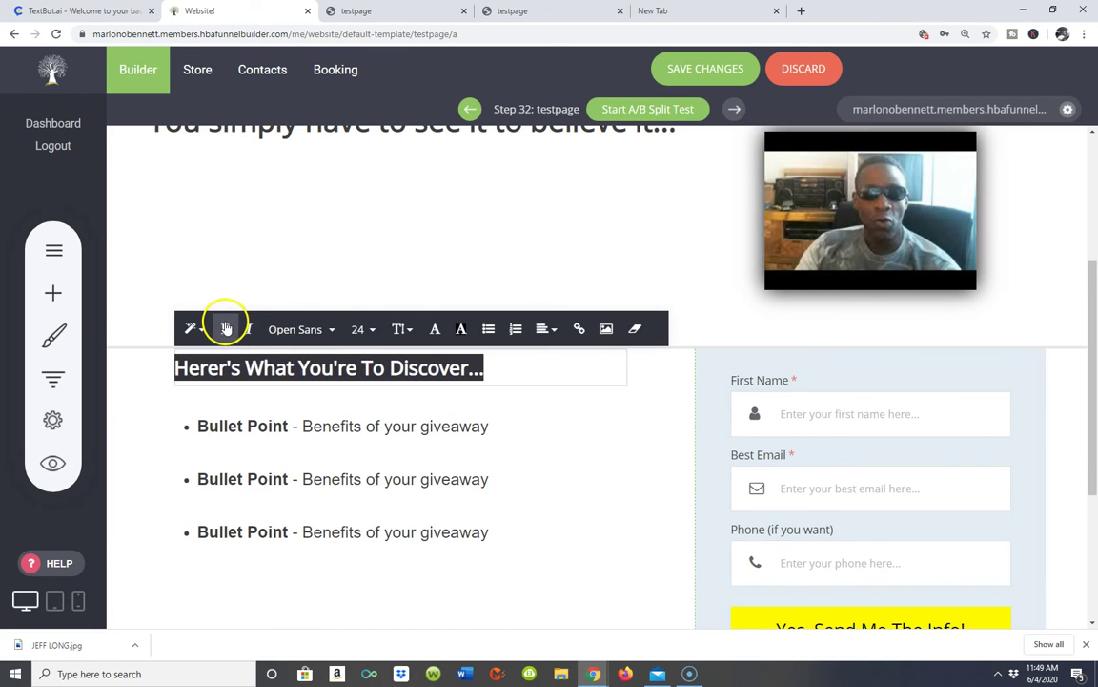
pyautogui.click(326, 358)
pyautogui.click(524, 436)
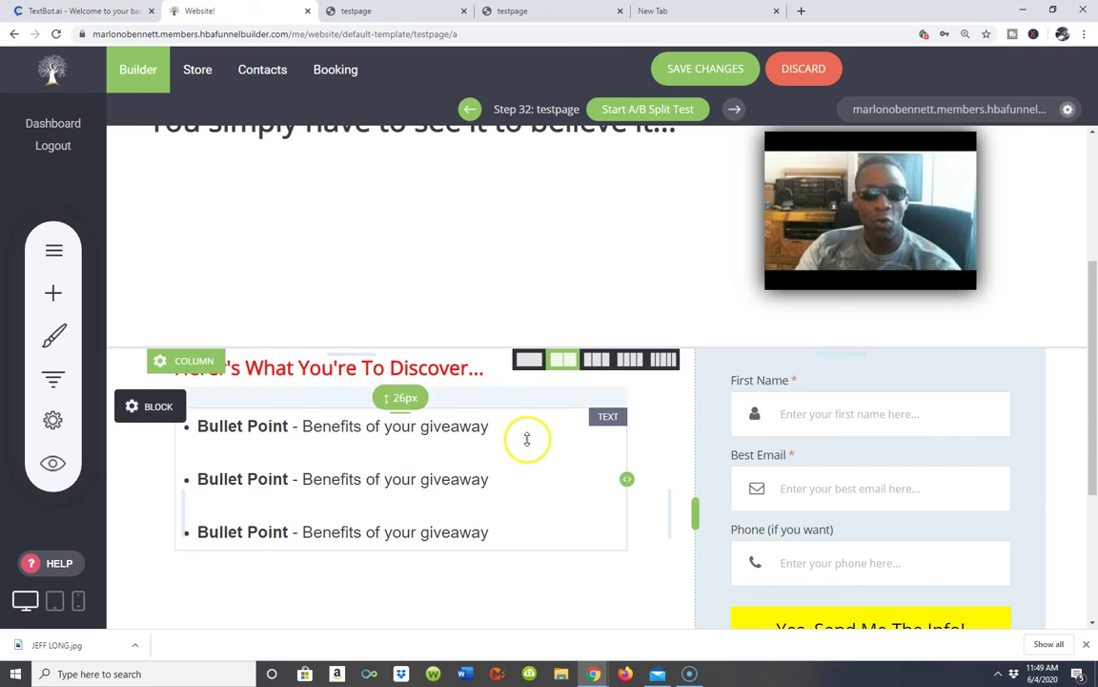
# - Save the restyled heading and view the live testpage in a new tab
pyautogui.click(681, 72)
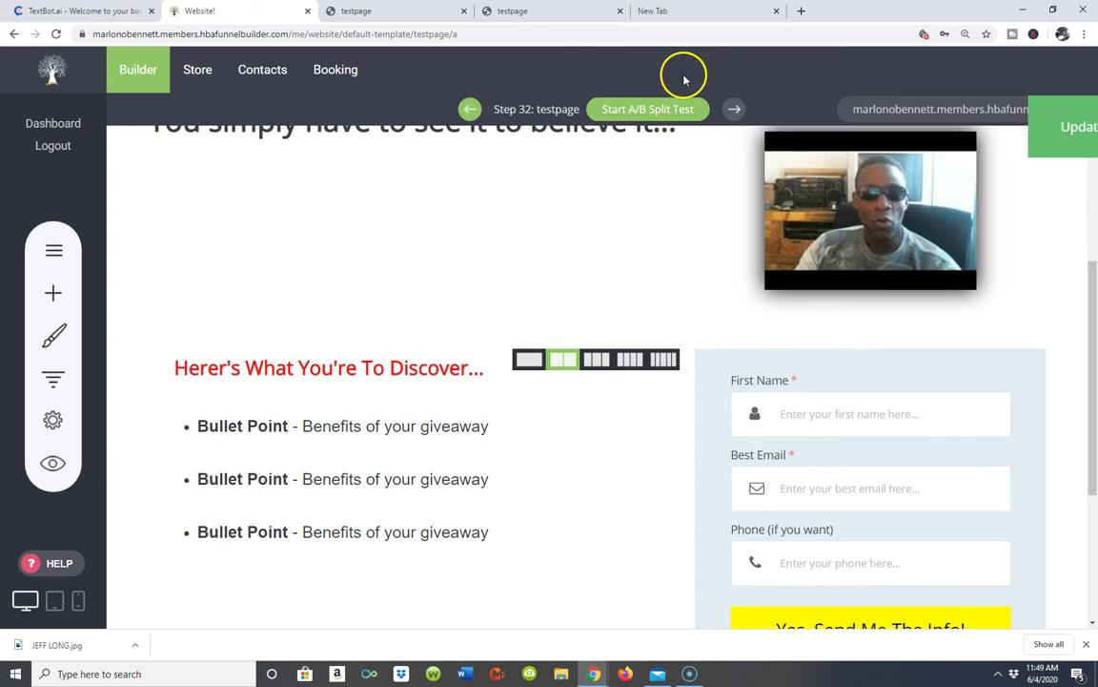
pyautogui.click(886, 113)
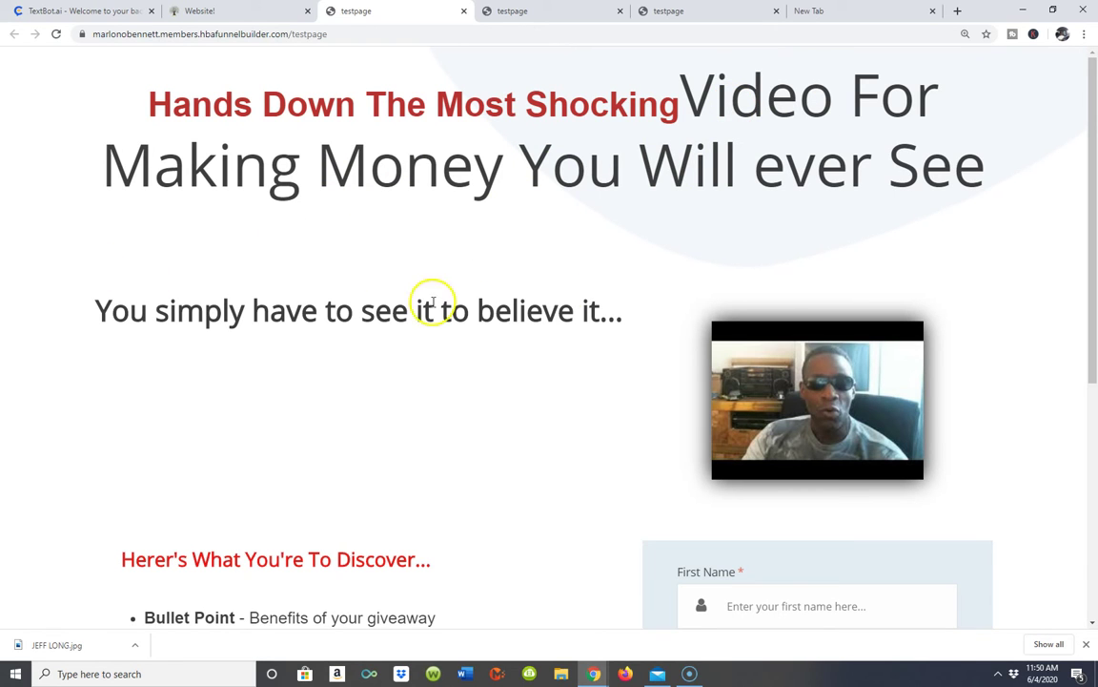
pyautogui.scroll(-4, 434, 404)
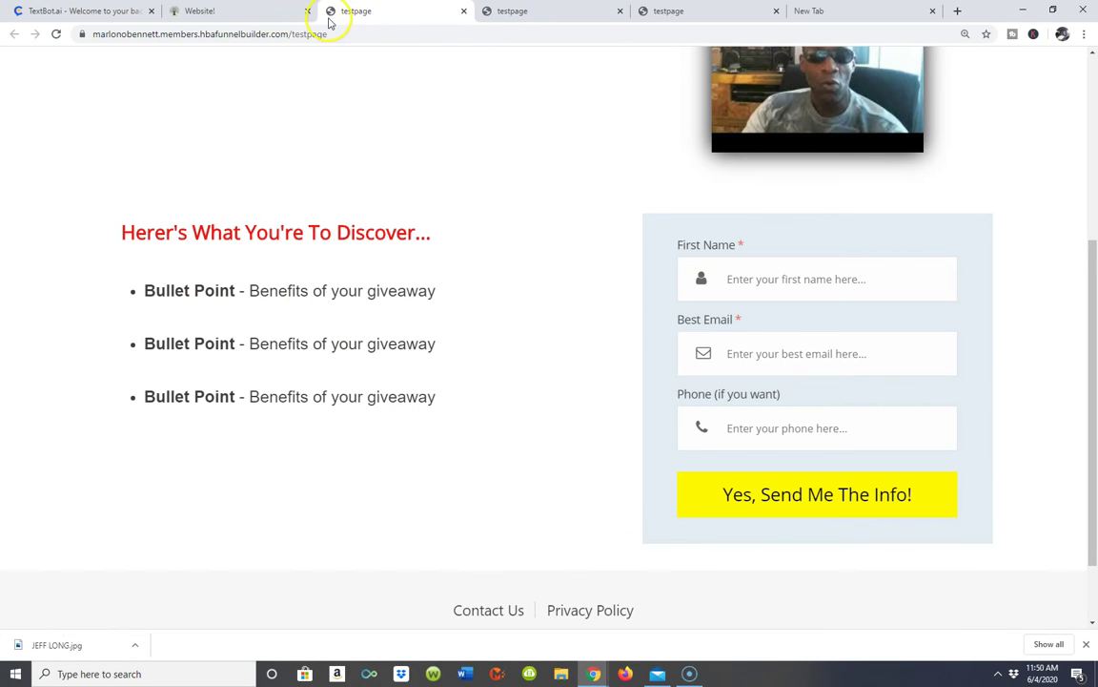
pyautogui.hotkey('ctrl', 'pageup')
pyautogui.click(367, 12)
# - Back in the builder, replace the first placeholder bullet with the 'A sytem... anyone can copy' text
pyautogui.click(262, 12)
pyautogui.scroll(-3, 400, 401)
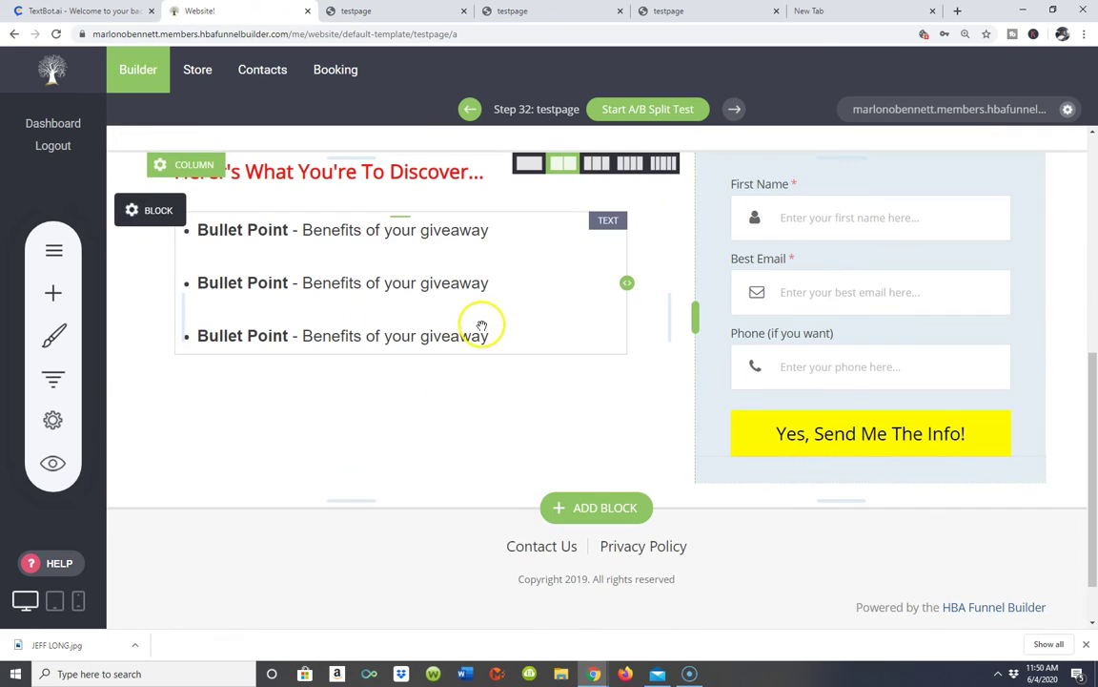
pyautogui.scroll(3, 482, 326)
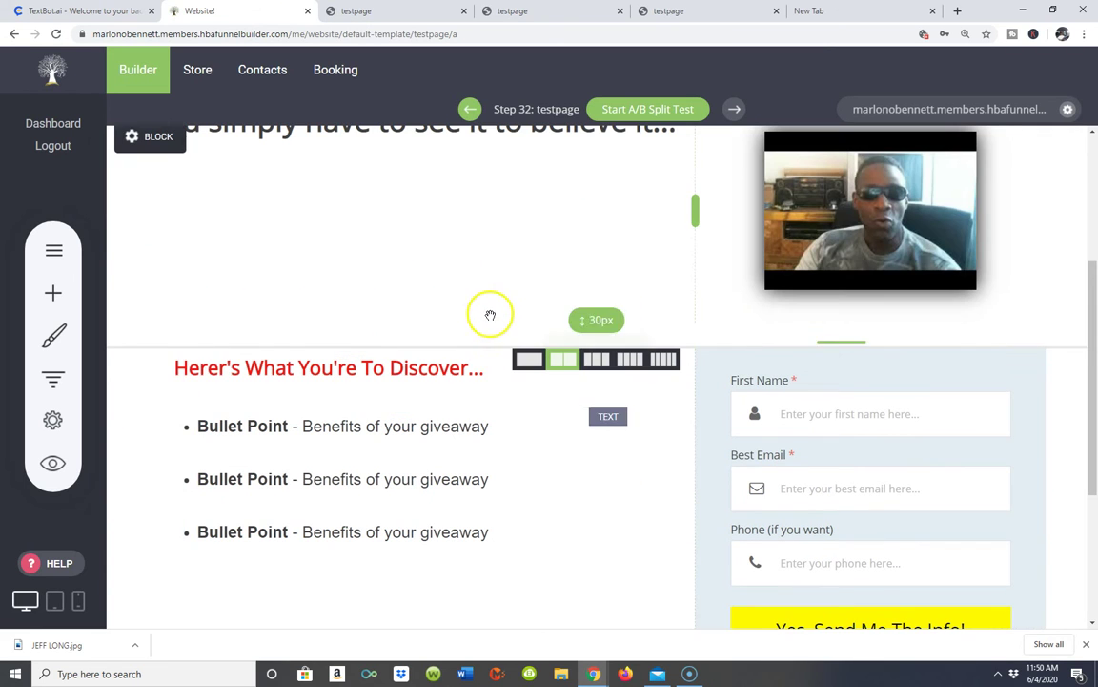
pyautogui.click(490, 432)
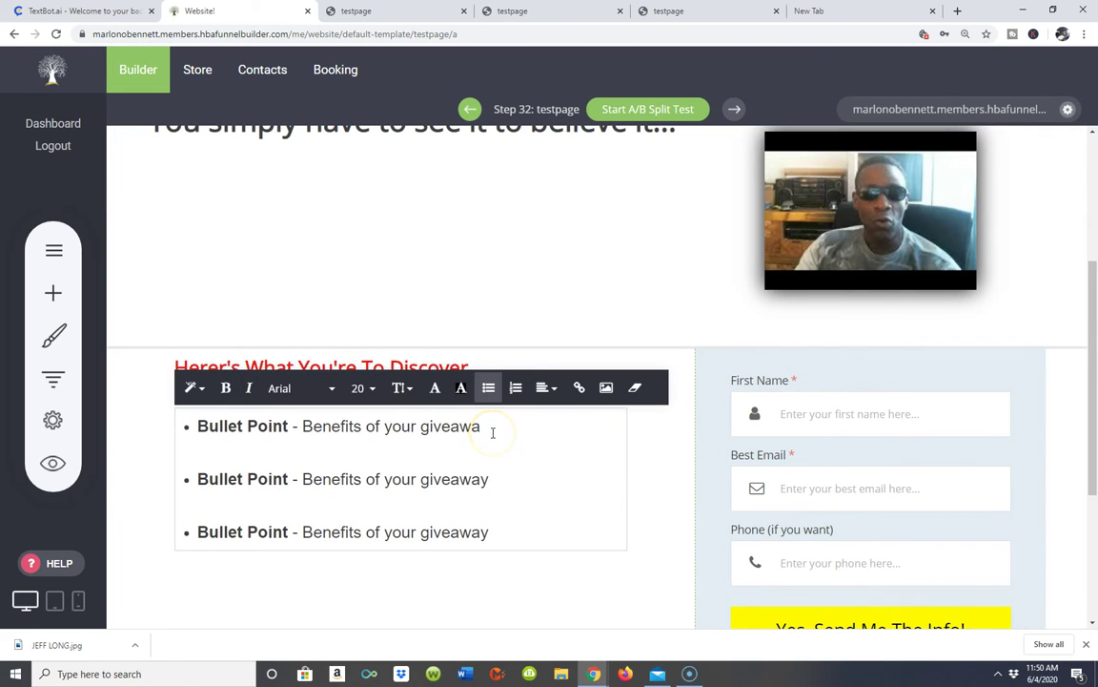
pyautogui.press('BackSpace')
pyautogui.press('BackSpace')
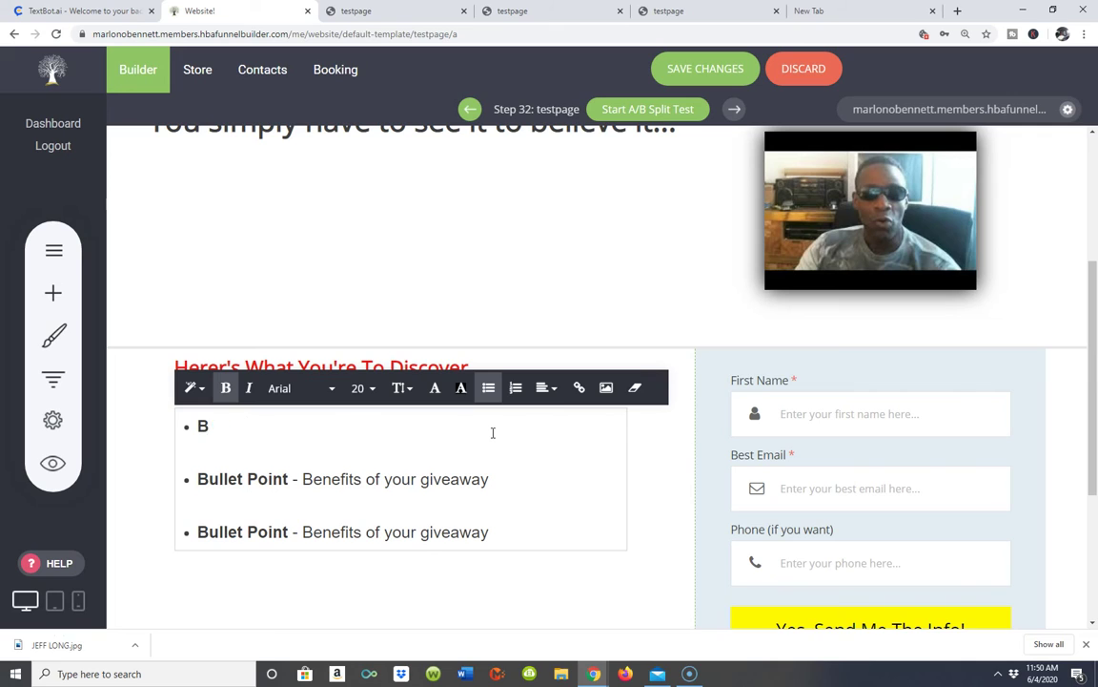
pyautogui.press('BackSpace')
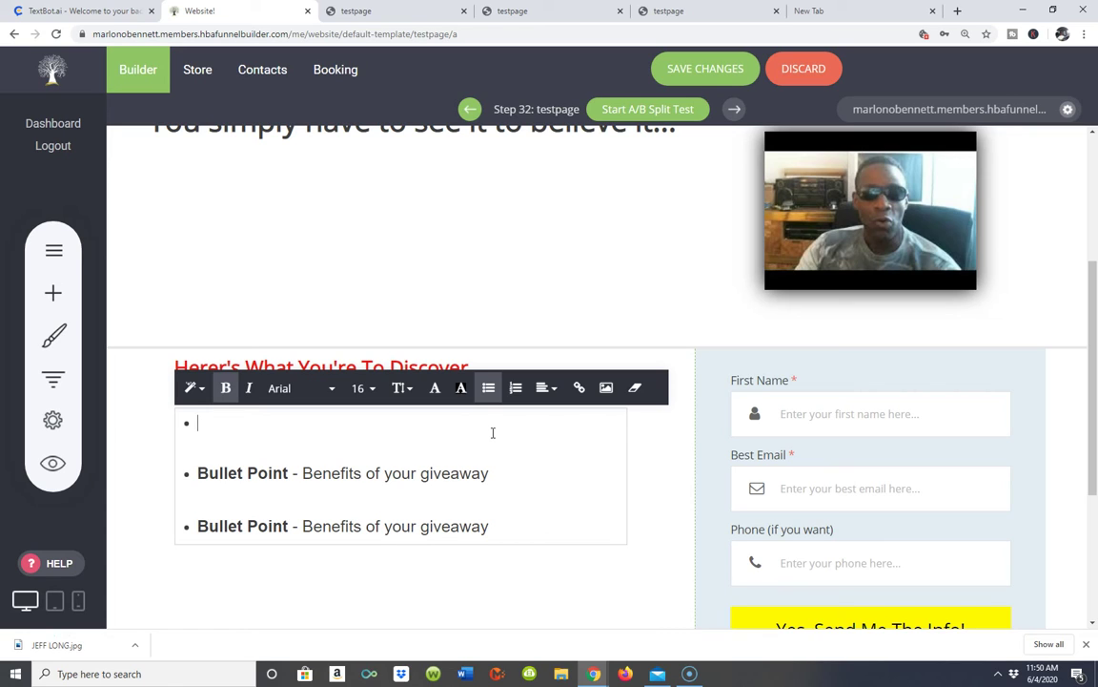
pyautogui.write('A sytem thta anyone can copy')
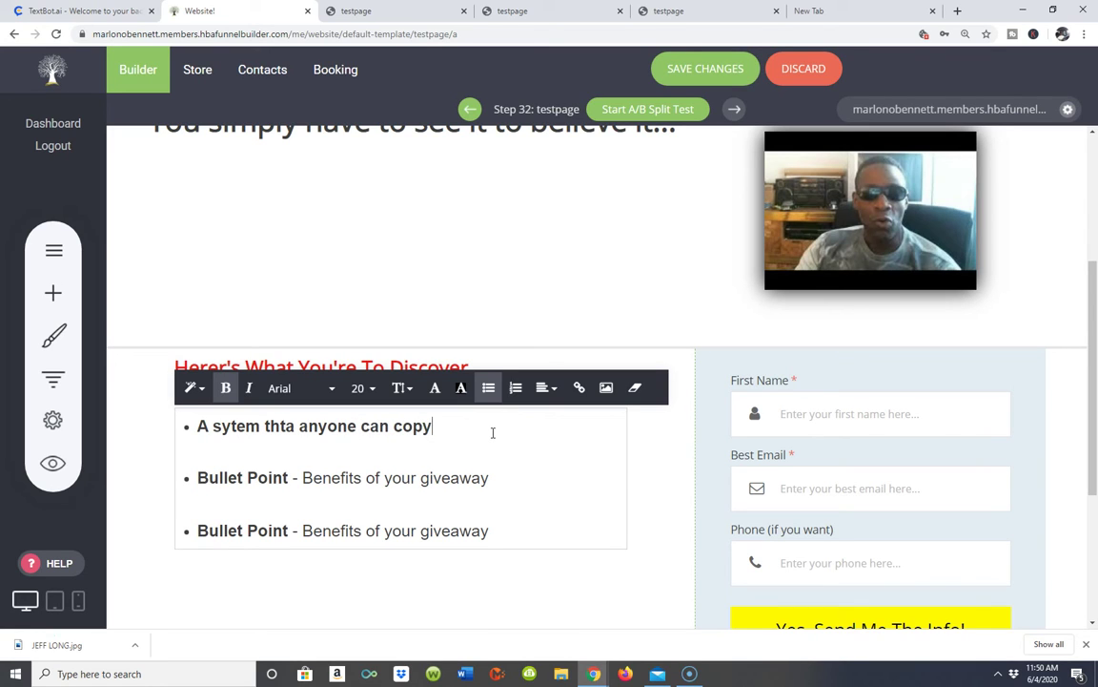
# - Correct 'thta' to 'that' in the first bullet
pyautogui.click(296, 425)
pyautogui.press('BackSpace')
pyautogui.press('BackSpace')
pyautogui.write('at')
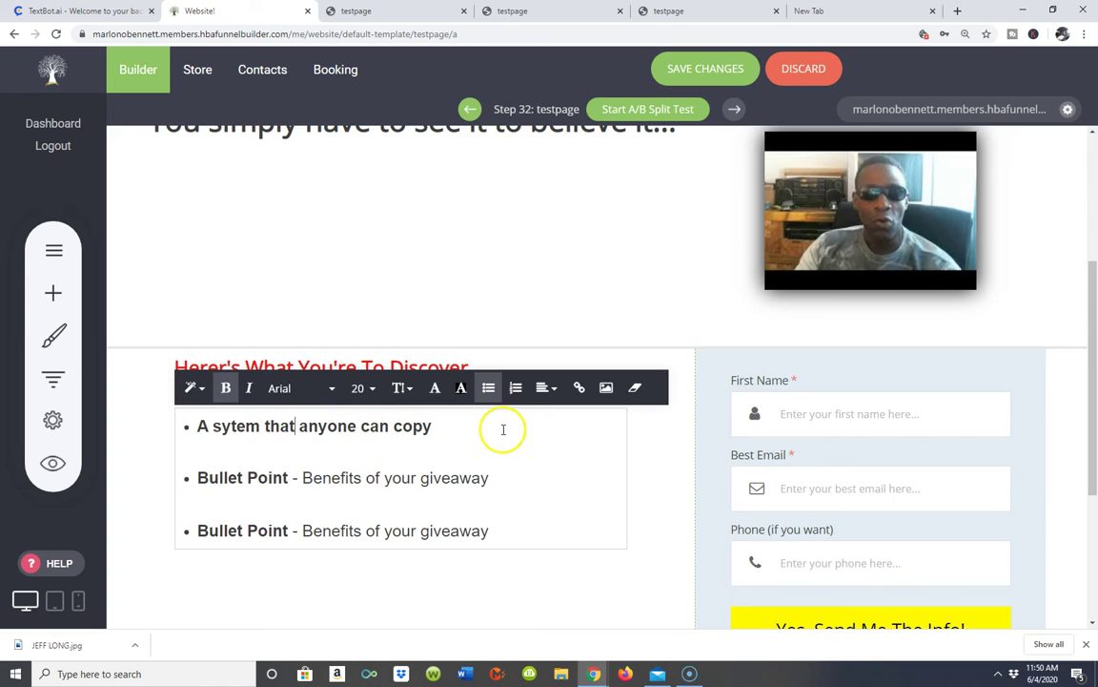
pyautogui.click(502, 479)
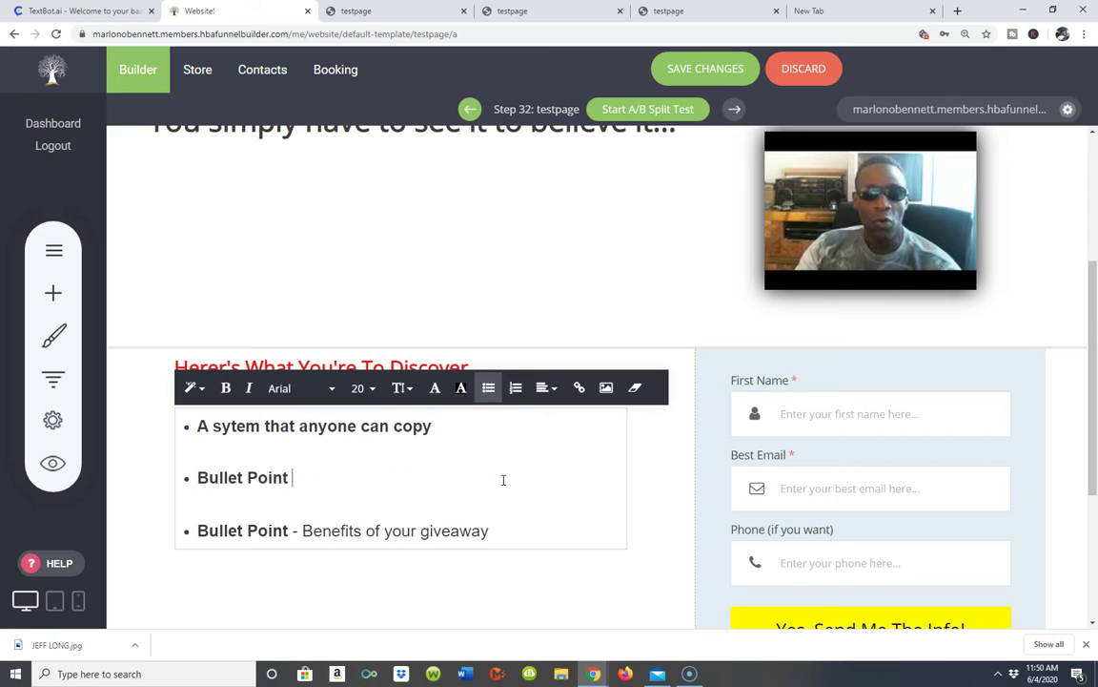
# - Write the multiple-income-streams bullet, fix 'eran' to 'earn', and delete the empty extra bullet
pyautogui.press('BackSpace')
pyautogui.press('BackSpace')
pyautogui.press('BackSpace')
pyautogui.press('BackSpace')
pyautogui.press('BackSpace')
pyautogui.press('BackSpace')
pyautogui.press('BackSpace')
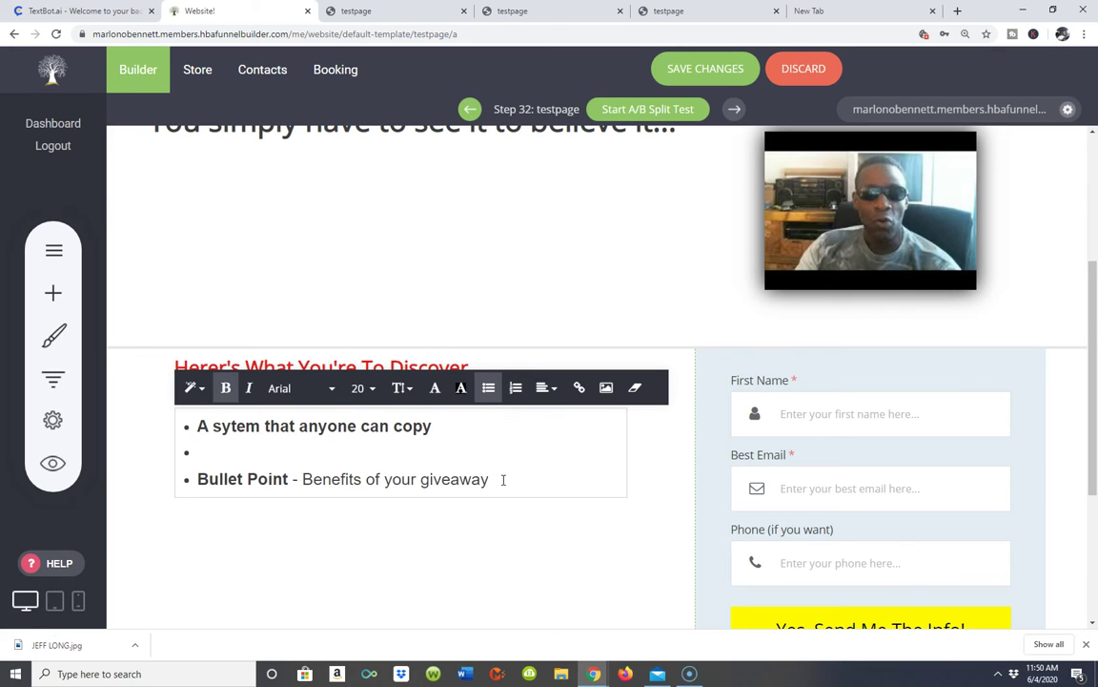
pyautogui.press('Return')
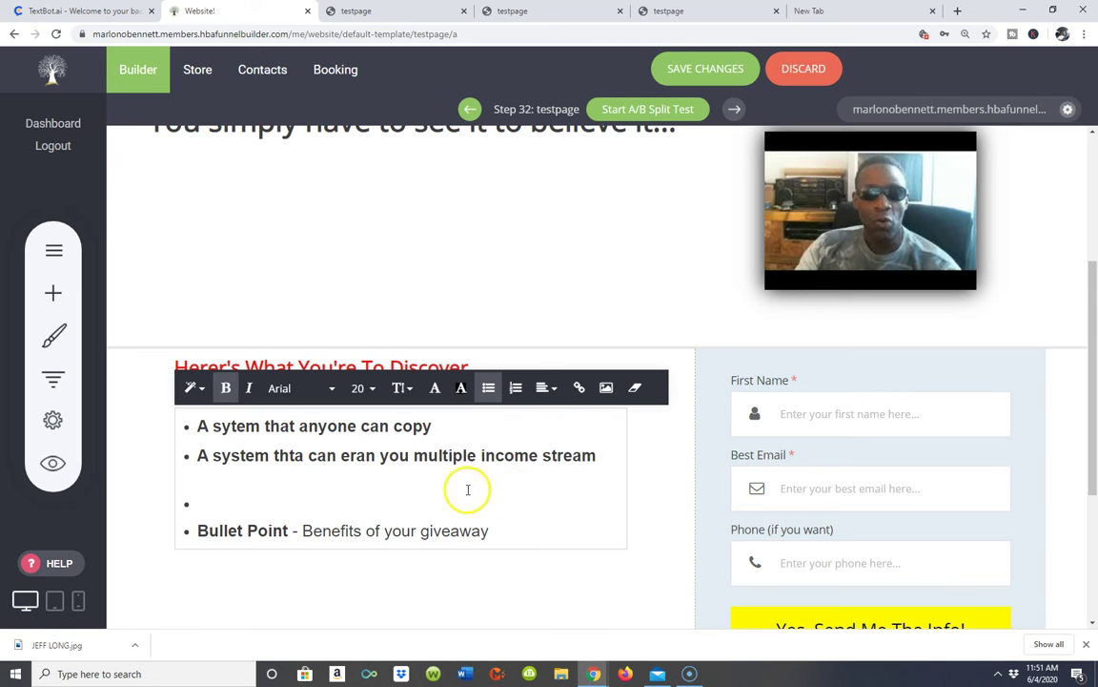
pyautogui.click(376, 455)
pyautogui.press('BackSpace')
pyautogui.press('BackSpace')
pyautogui.press('BackSpace')
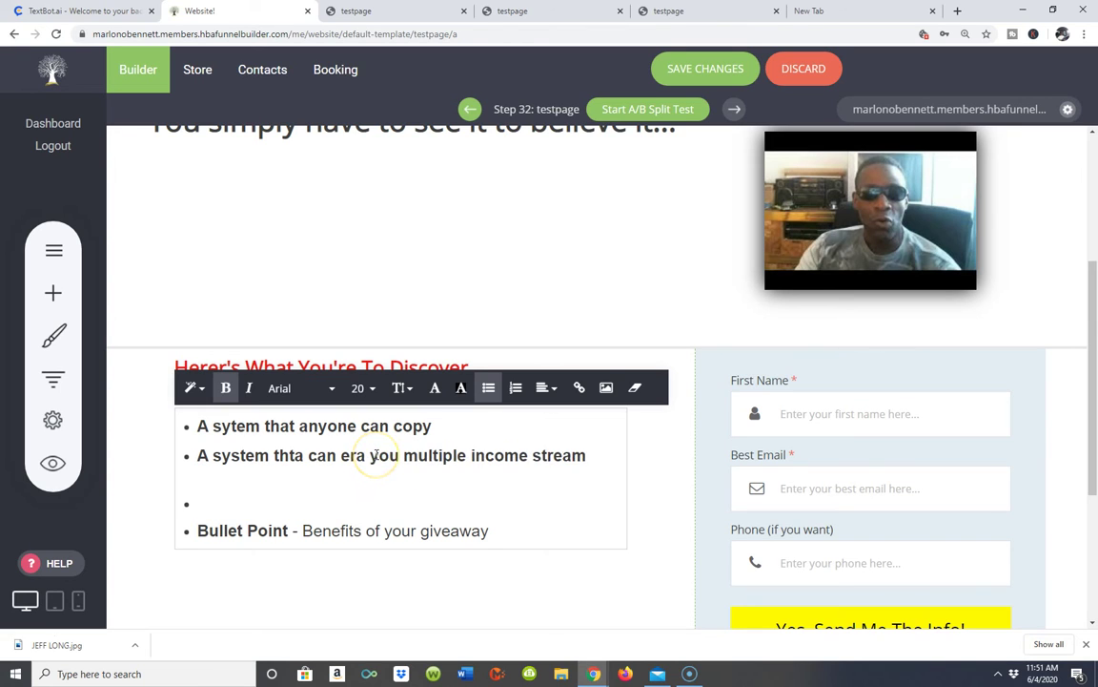
pyautogui.write('arn')
pyautogui.click(202, 504)
pyautogui.press('BackSpace')
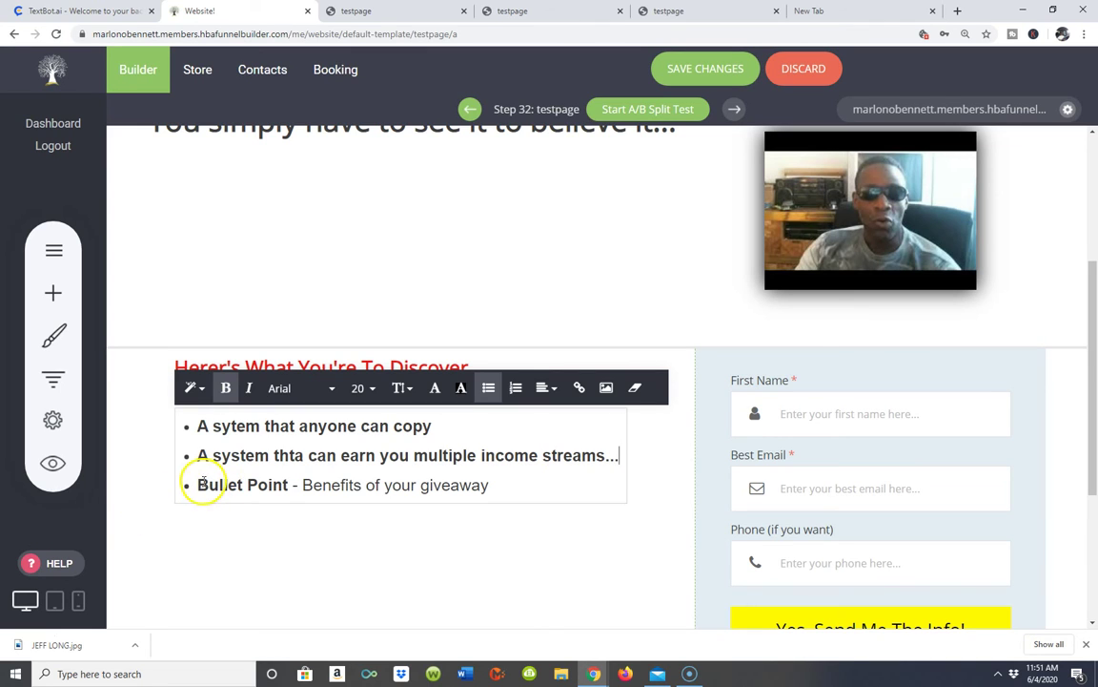
# - Type the third bullet about being set up in 15 minutes and patch its typos
pyautogui.write('A Stsrem')
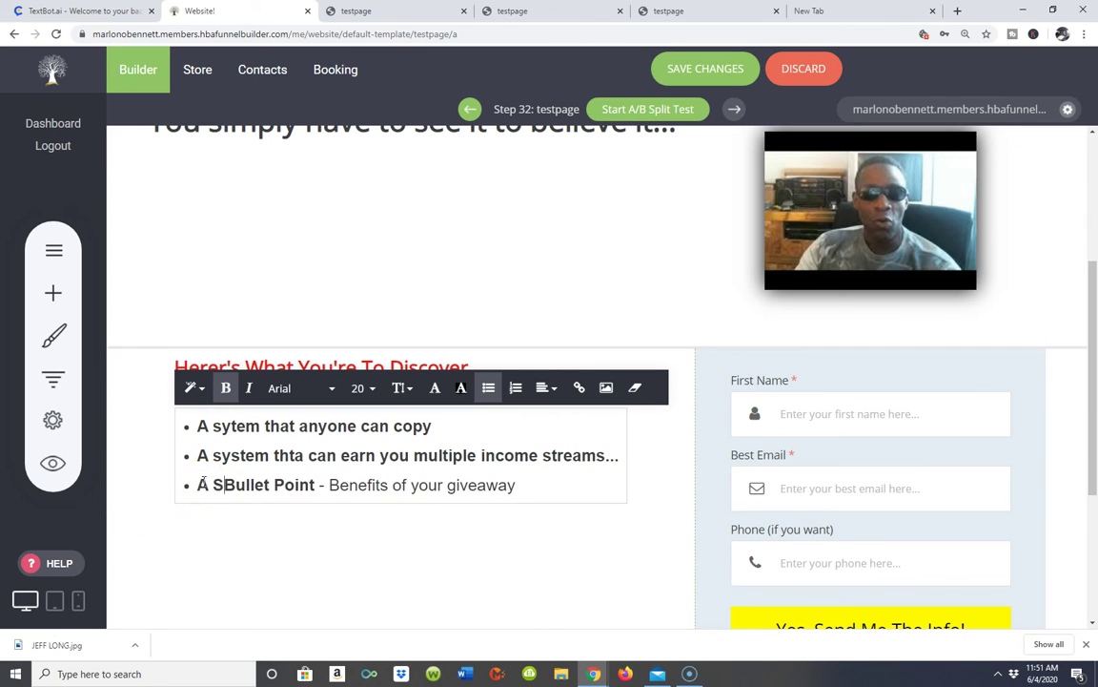
pyautogui.write(' thta ')
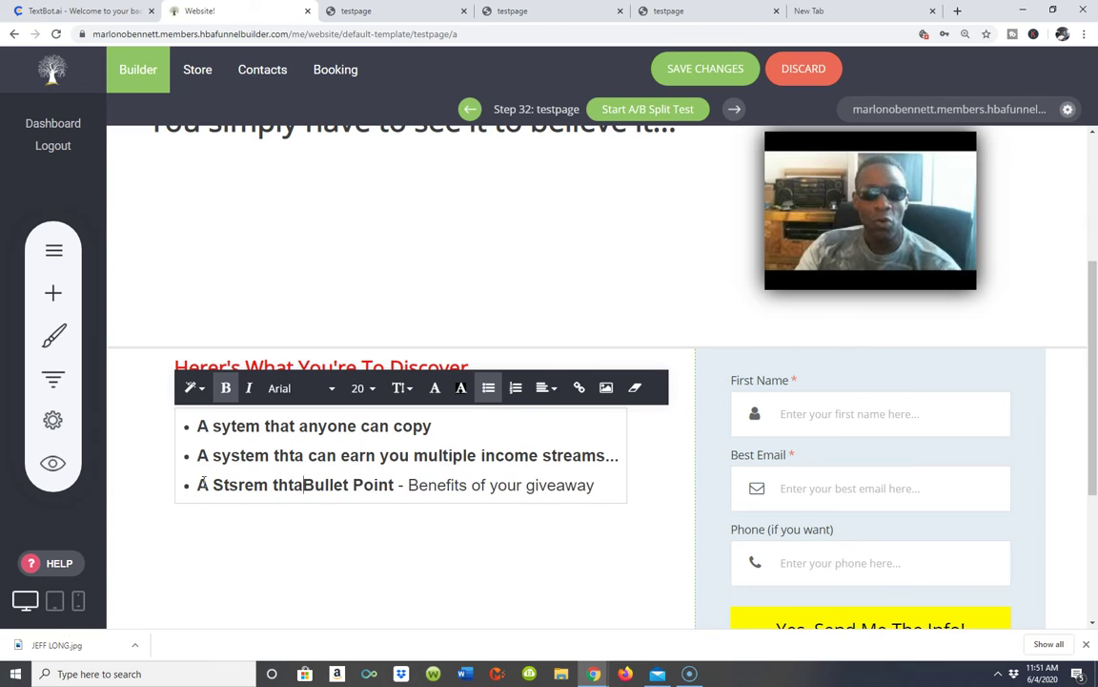
pyautogui.write('can be ')
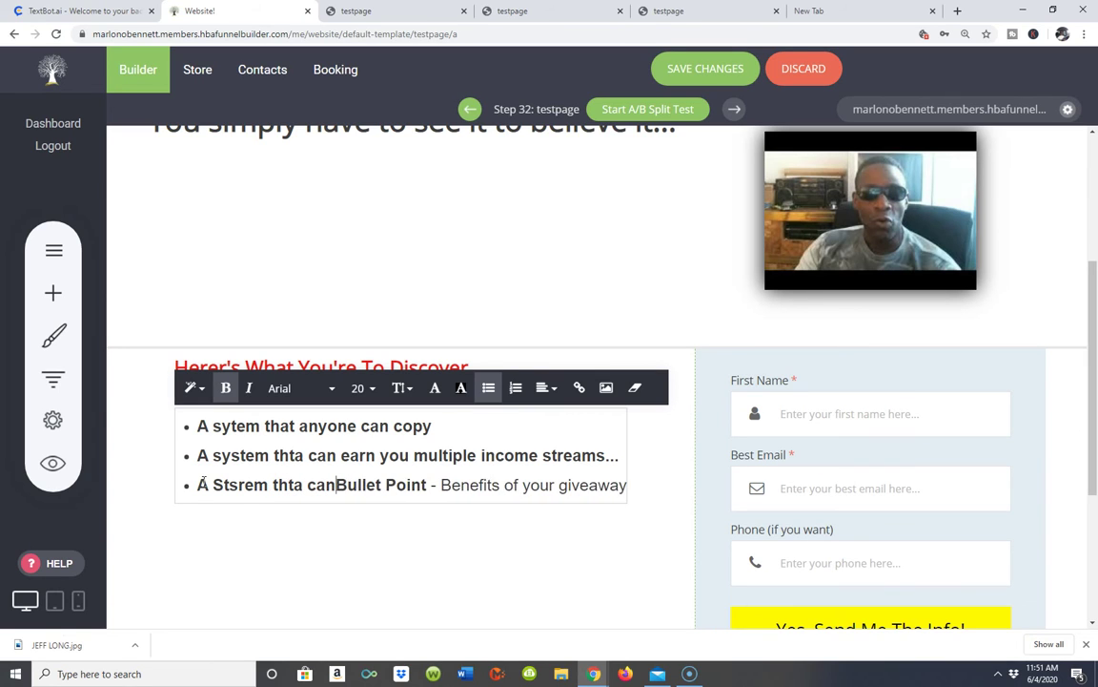
pyautogui.write('compleyete ')
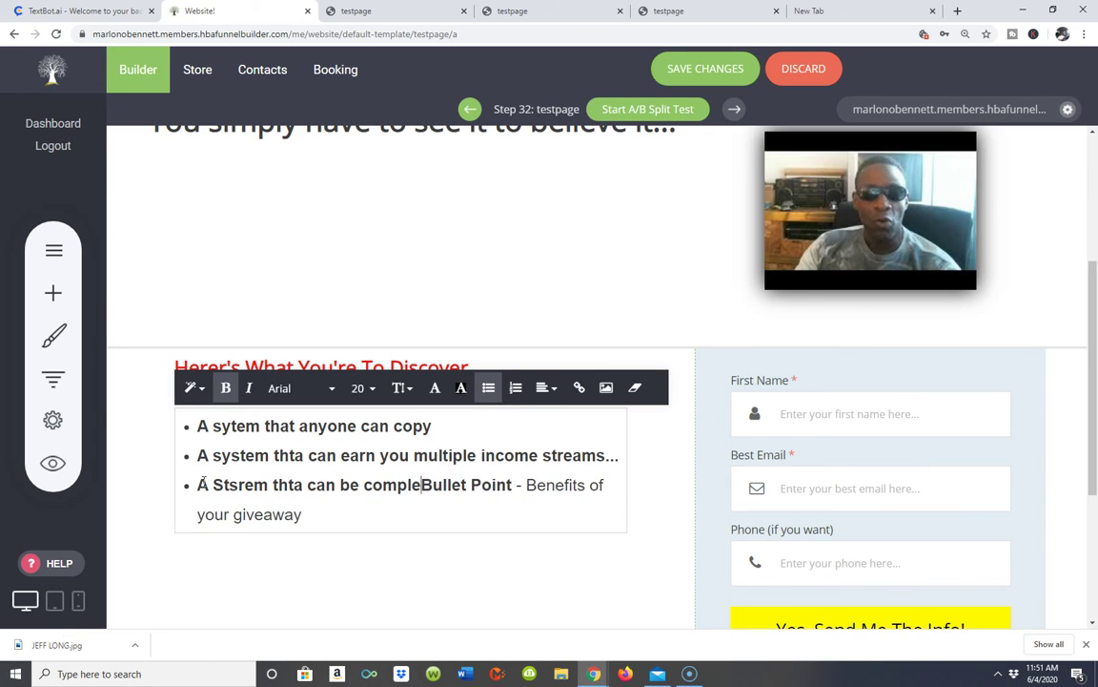
pyautogui.write('set up in')
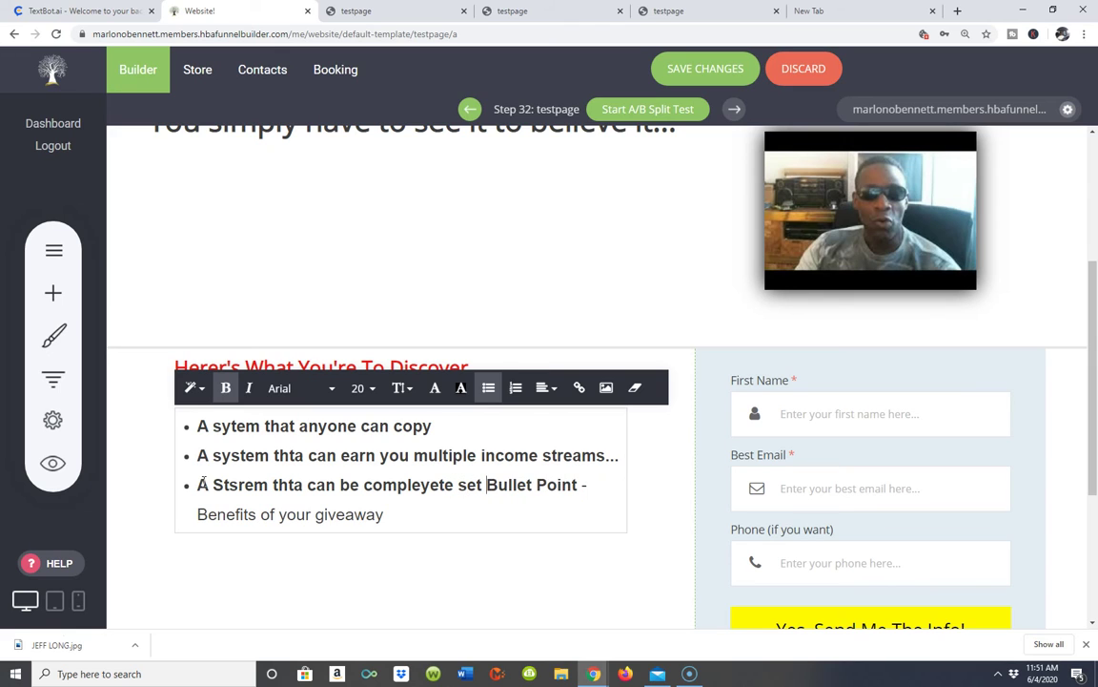
pyautogui.write(' 15 mi')
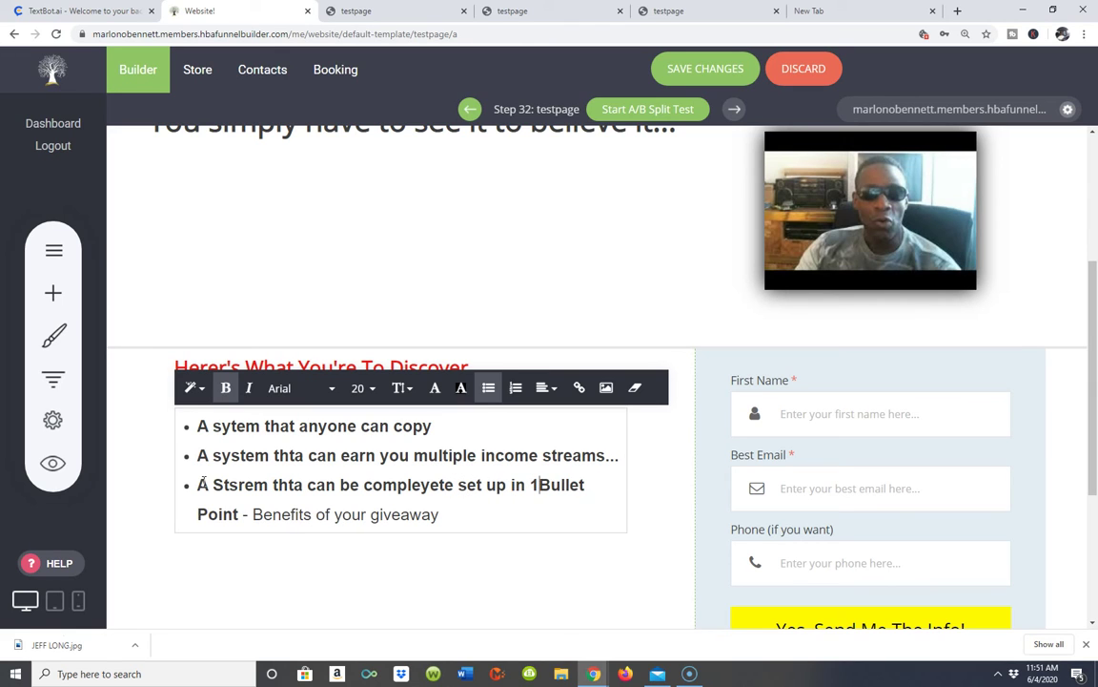
pyautogui.write('nutes')
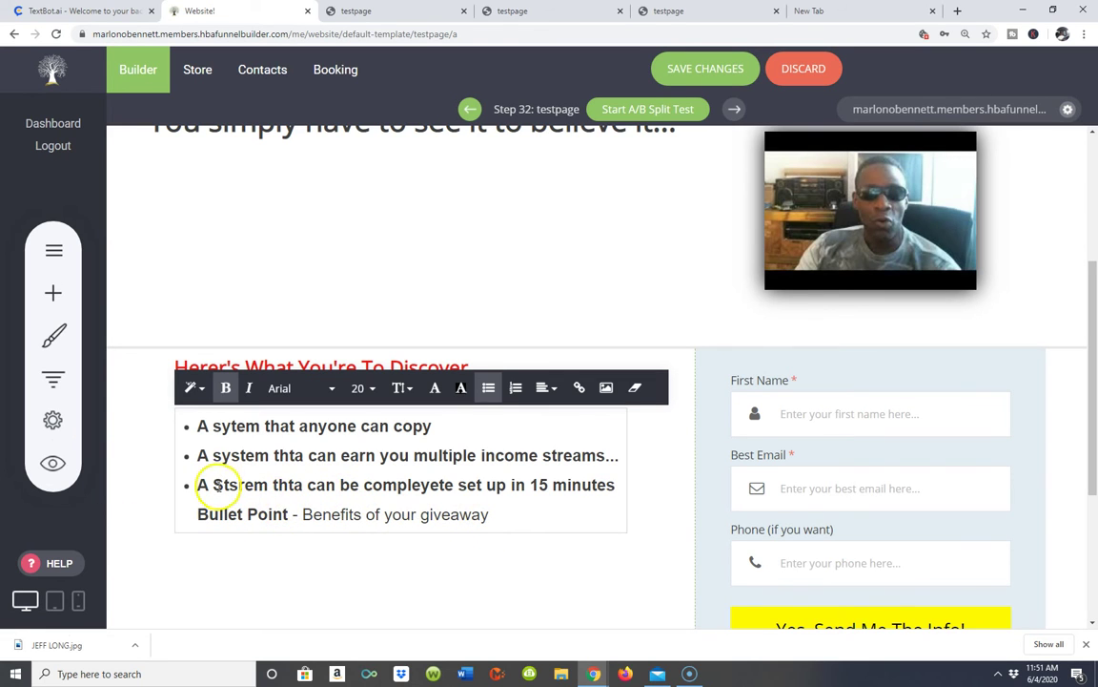
pyautogui.press('BackSpace')
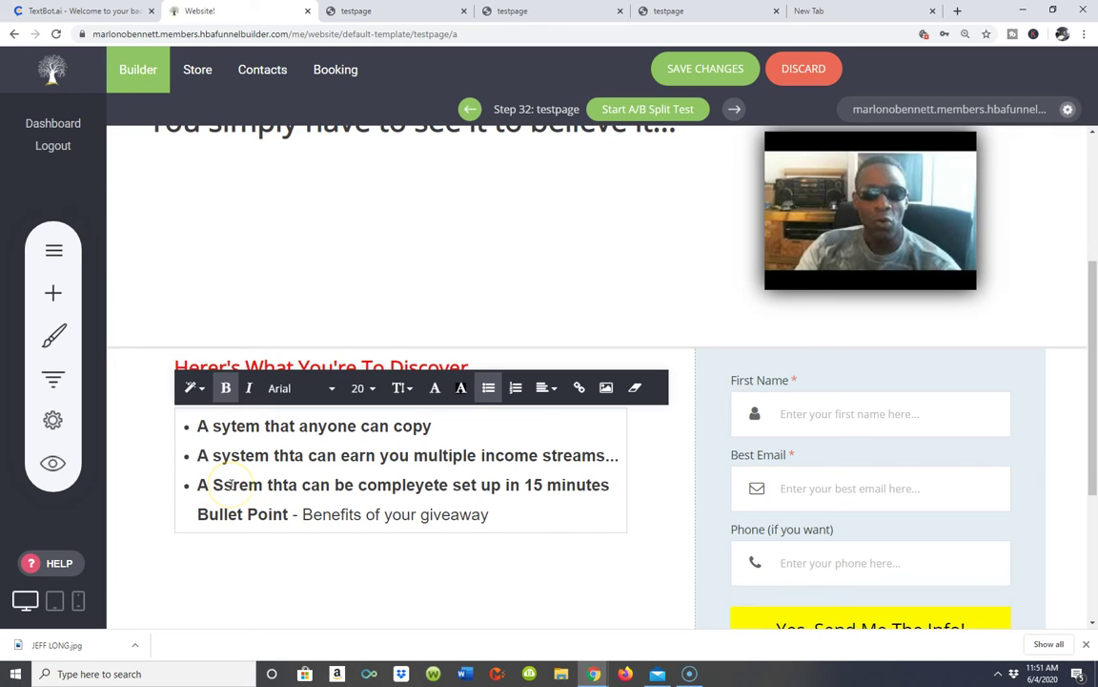
pyautogui.press('BackSpace')
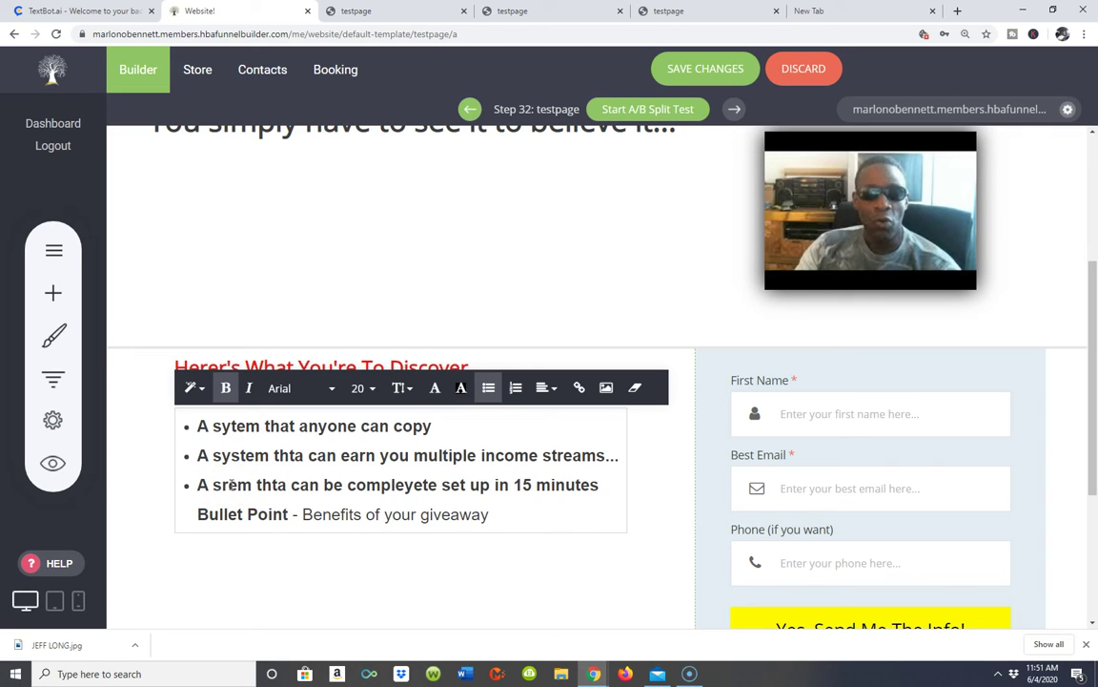
pyautogui.write('y')
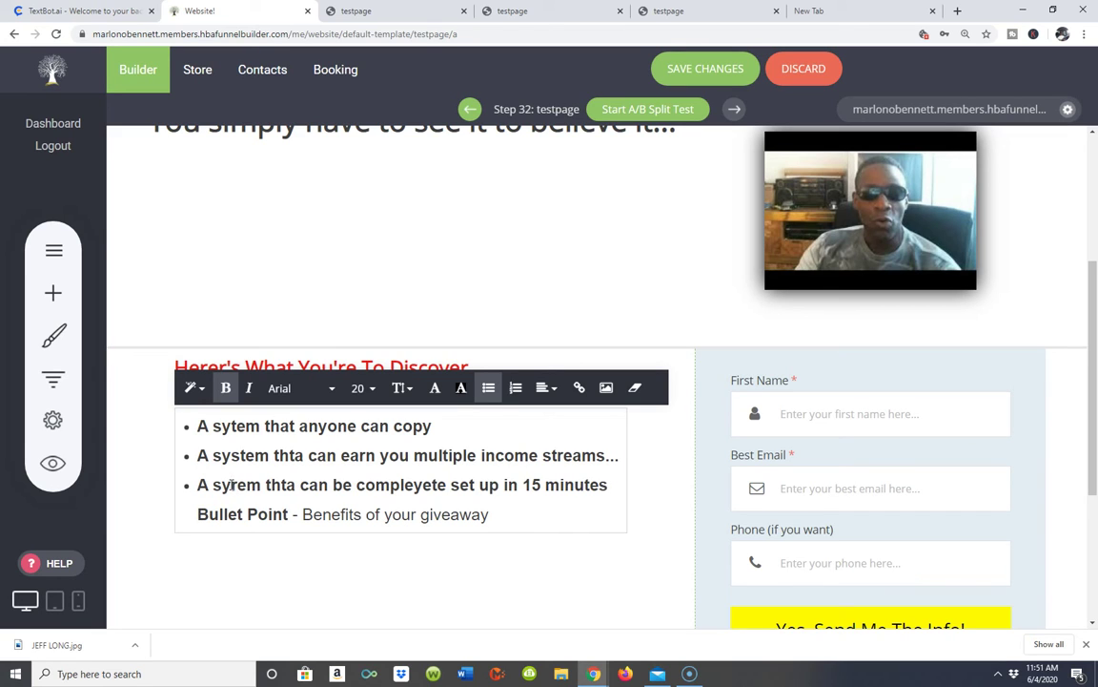
pyautogui.press('Delete')
pyautogui.write('s')
pyautogui.click(297, 484)
pyautogui.press('BackSpace')
pyautogui.press('BackSpace')
pyautogui.write('aty')
pyautogui.click(459, 483)
pyautogui.press('BackSpace')
pyautogui.press('BackSpace')
pyautogui.press('BackSpace')
pyautogui.press('BackSpace')
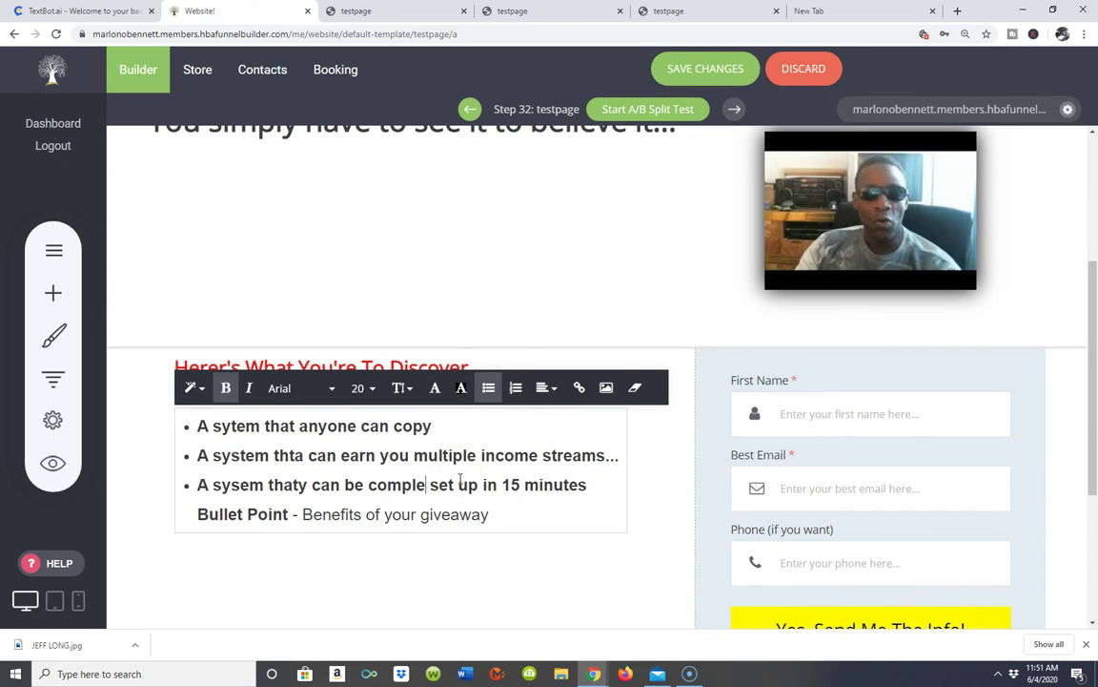
pyautogui.write('tly')
# - Delete the leftover 'Bullet Point' placeholder and add a '...' line beneath the list
pyautogui.click(513, 515)
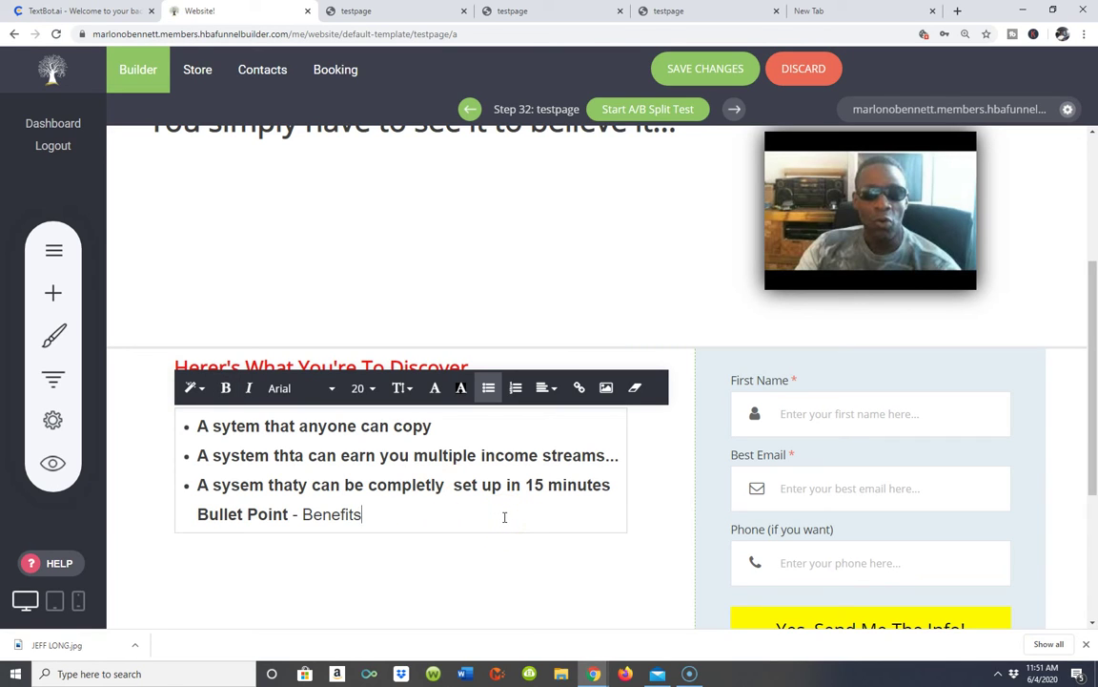
pyautogui.press('BackSpace')
pyautogui.press('BackSpace')
pyautogui.press('BackSpace')
pyautogui.press('BackSpace')
pyautogui.press('BackSpace')
pyautogui.press('BackSpace')
pyautogui.press('BackSpace')
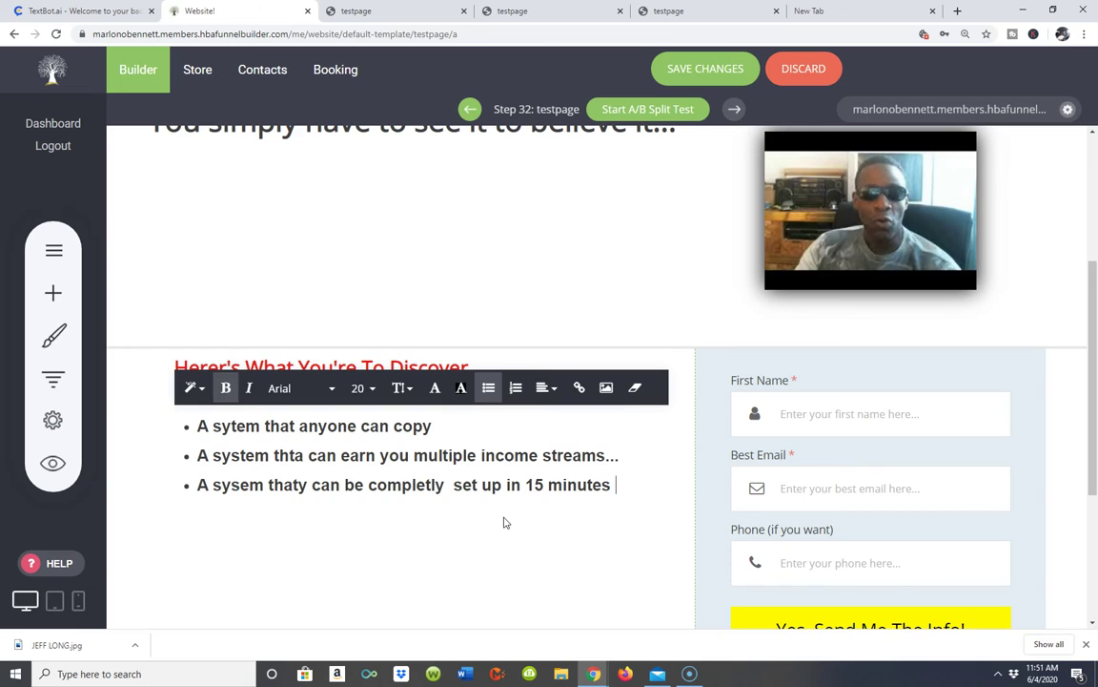
pyautogui.hotkey('shift', 'Return')
pyautogui.write('...')
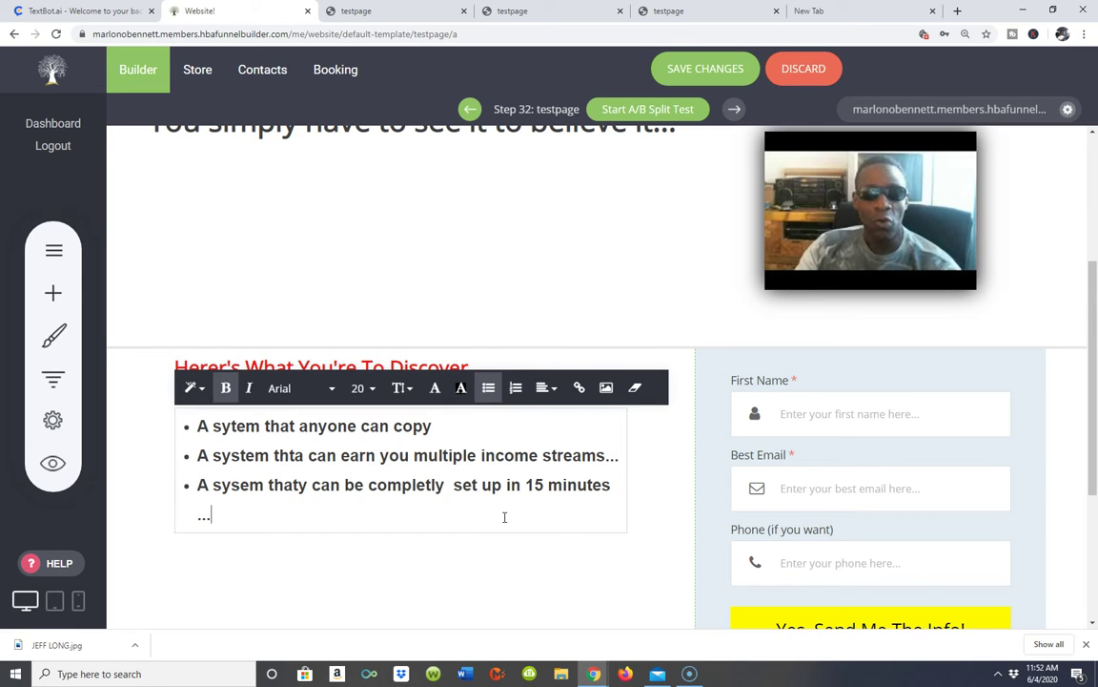
# - Save the bullet edits and open the live testpage in a new browser tab
pyautogui.click(704, 73)
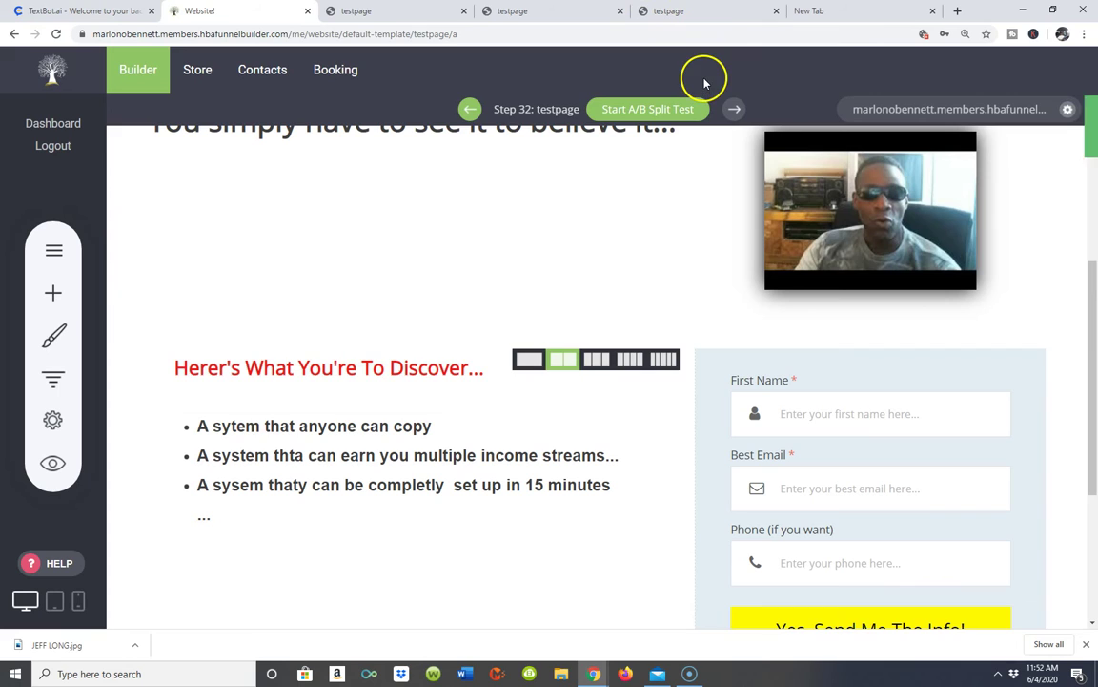
pyautogui.click(892, 111)
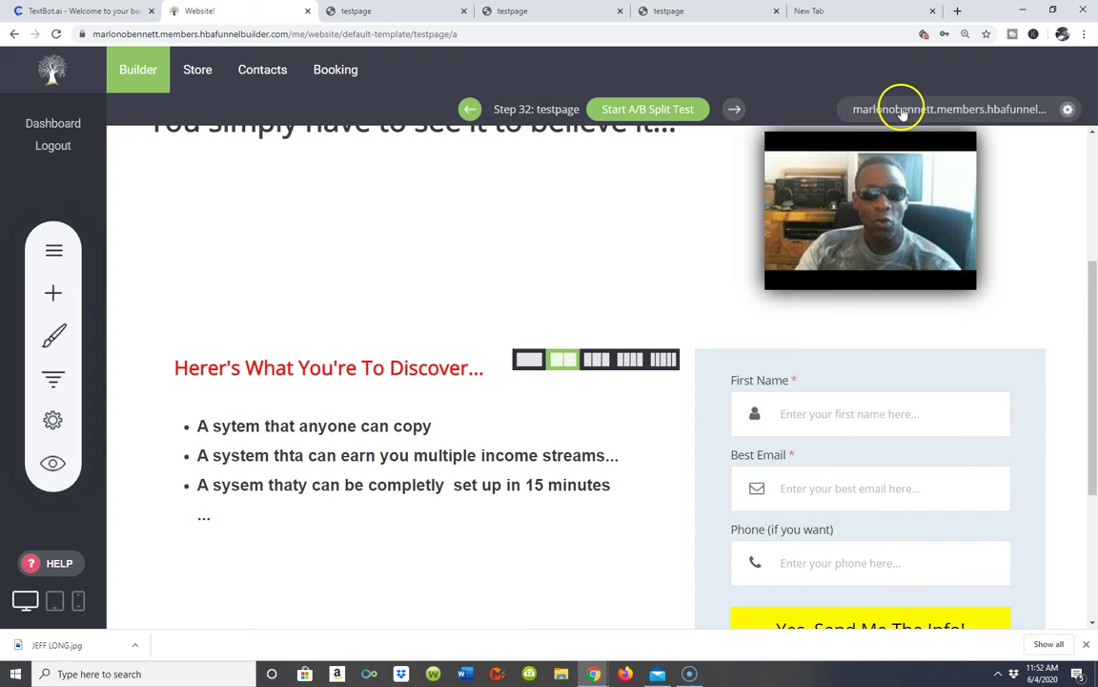
pyautogui.click(901, 108)
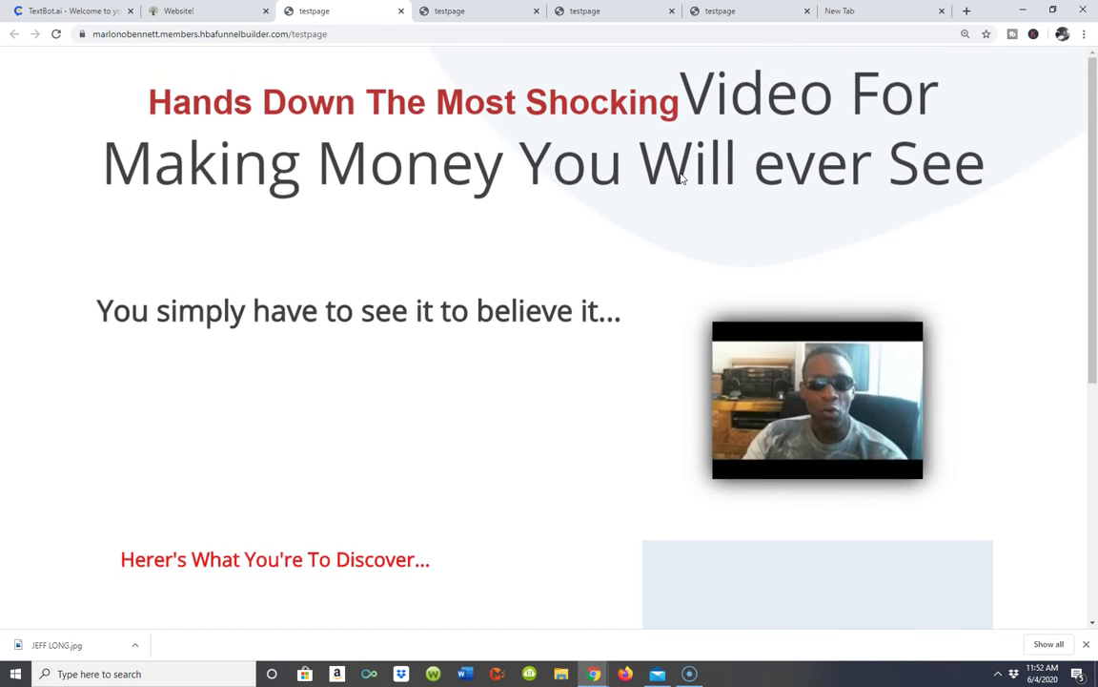
# - Scroll the live testpage to the footer to confirm the three bullets and signup form, then return to the editor
pyautogui.scroll(-2, 784, 100)
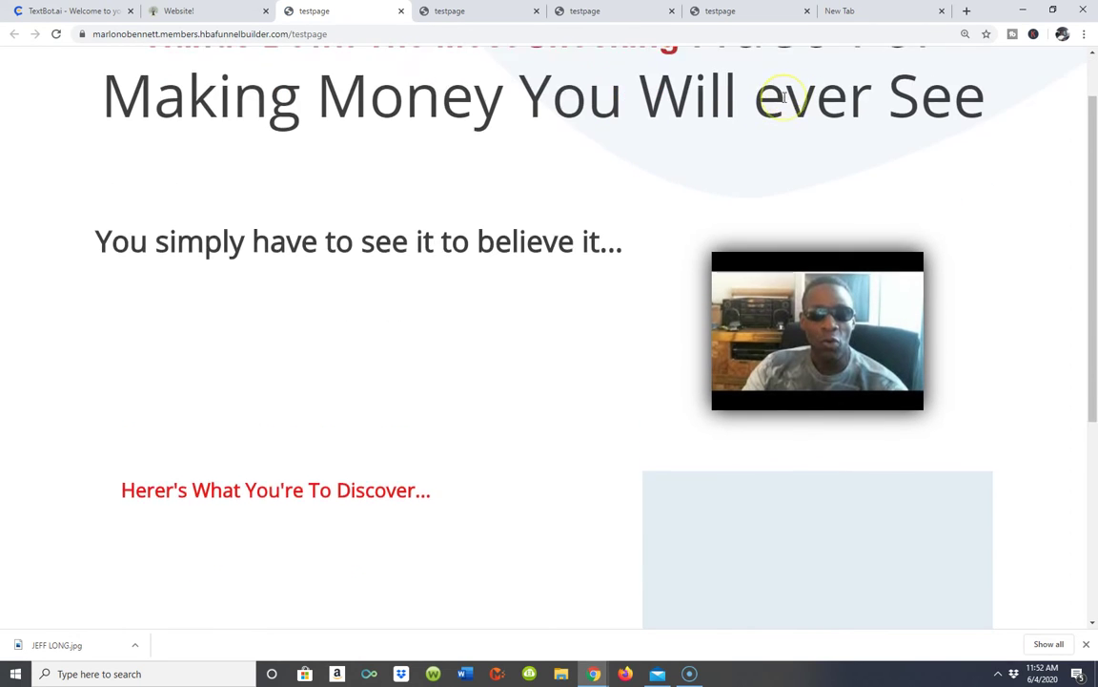
pyautogui.scroll(-1, 658, 111)
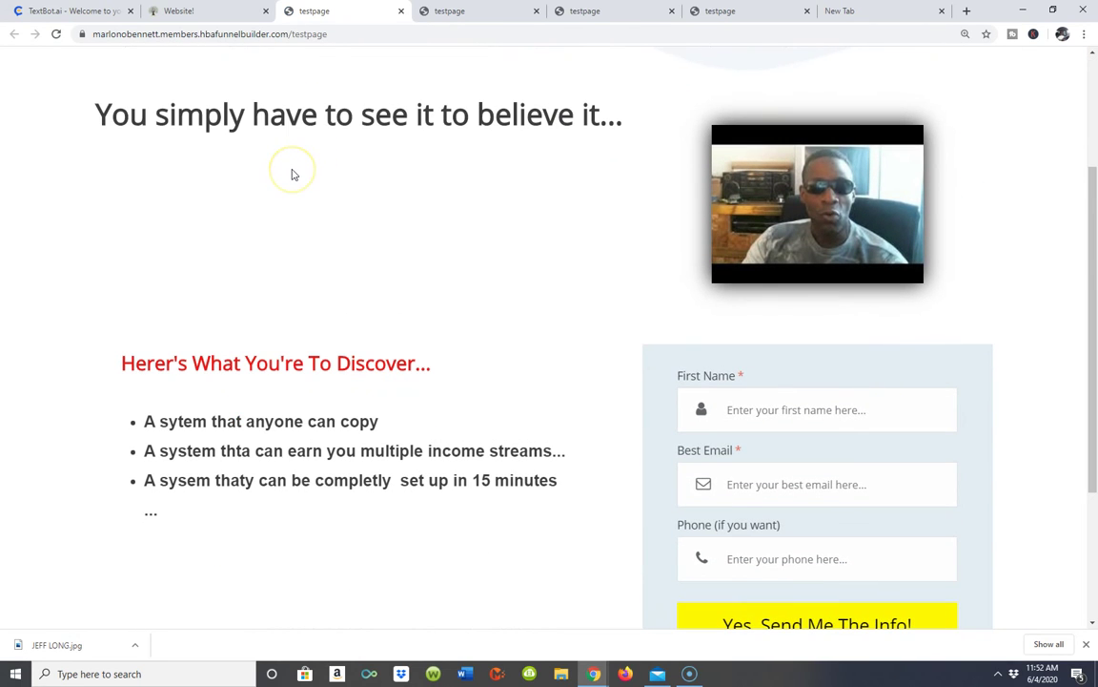
pyautogui.scroll(-2, 293, 175)
pyautogui.scroll(3, 318, 219)
pyautogui.scroll(-1, 369, 420)
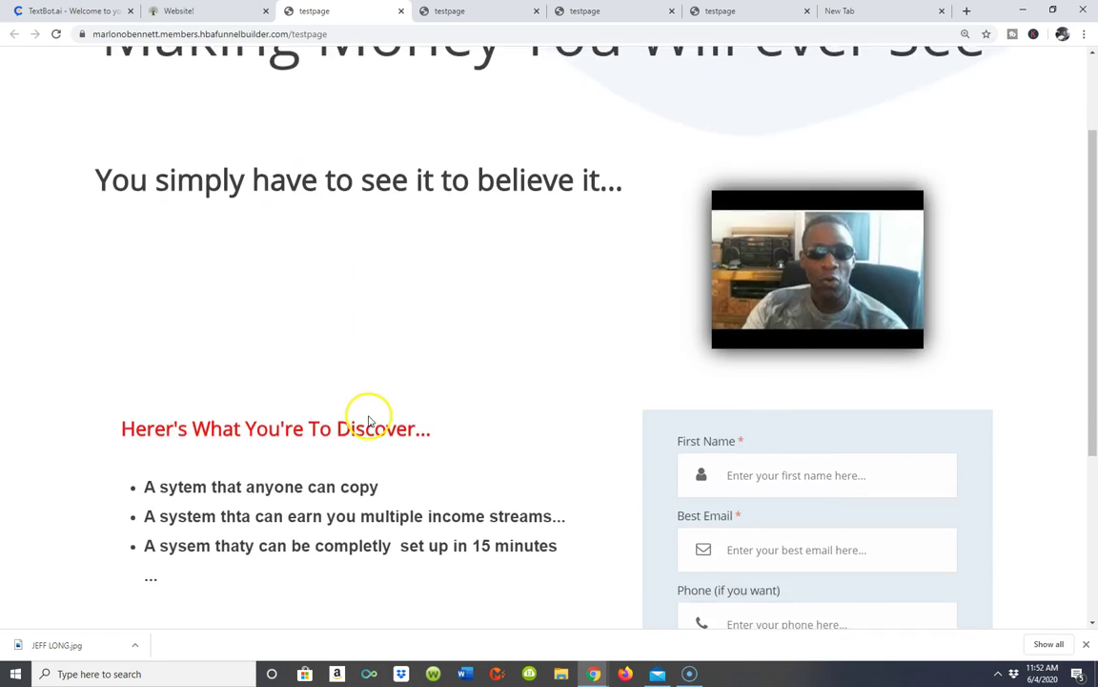
pyautogui.scroll(-4, 369, 420)
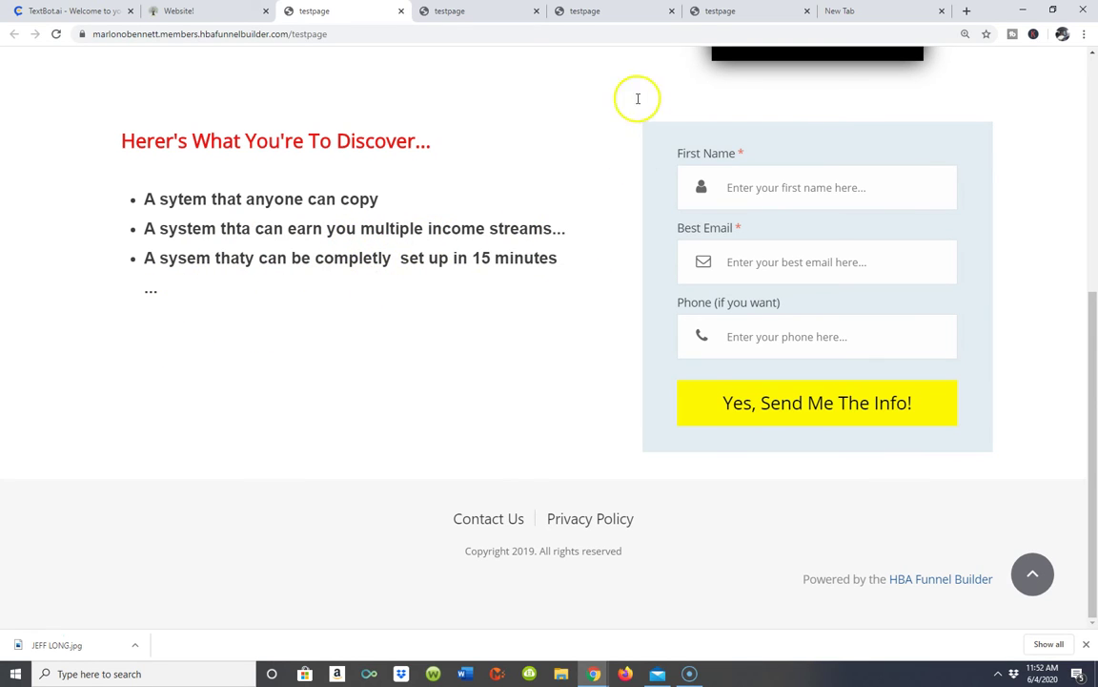
pyautogui.scroll(5, 951, 157)
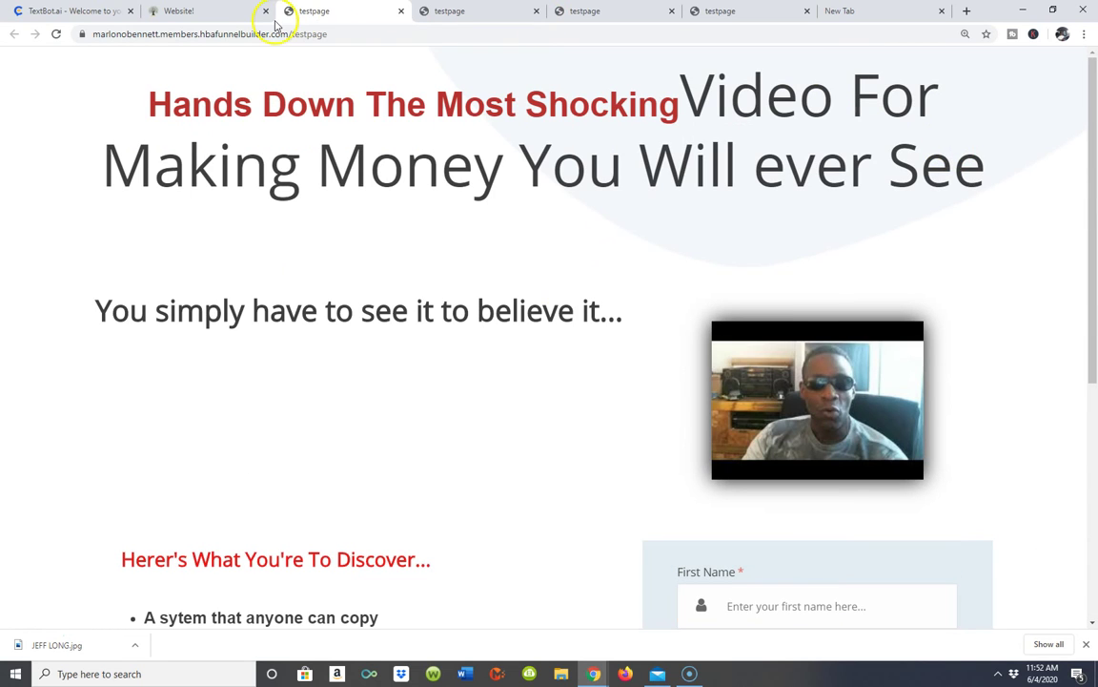
pyautogui.click(244, 10)
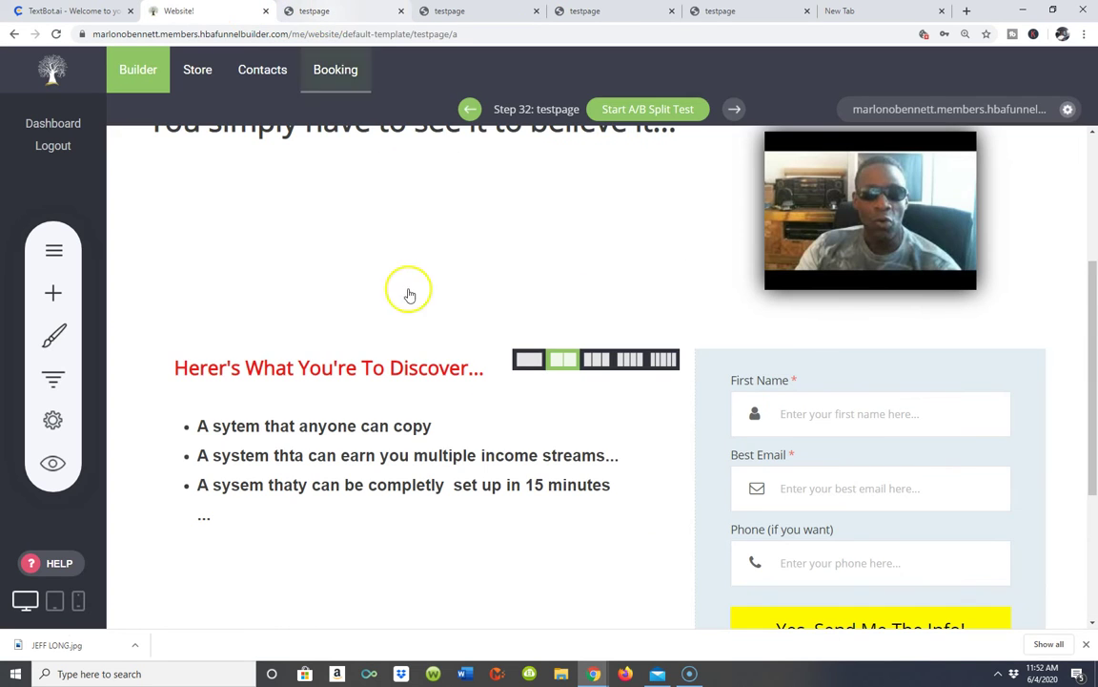
# - Correct 'thta' and 'thaty' to 'that', 'completly' to 'completely', and remove the extra space before 'set'
pyautogui.click(303, 458)
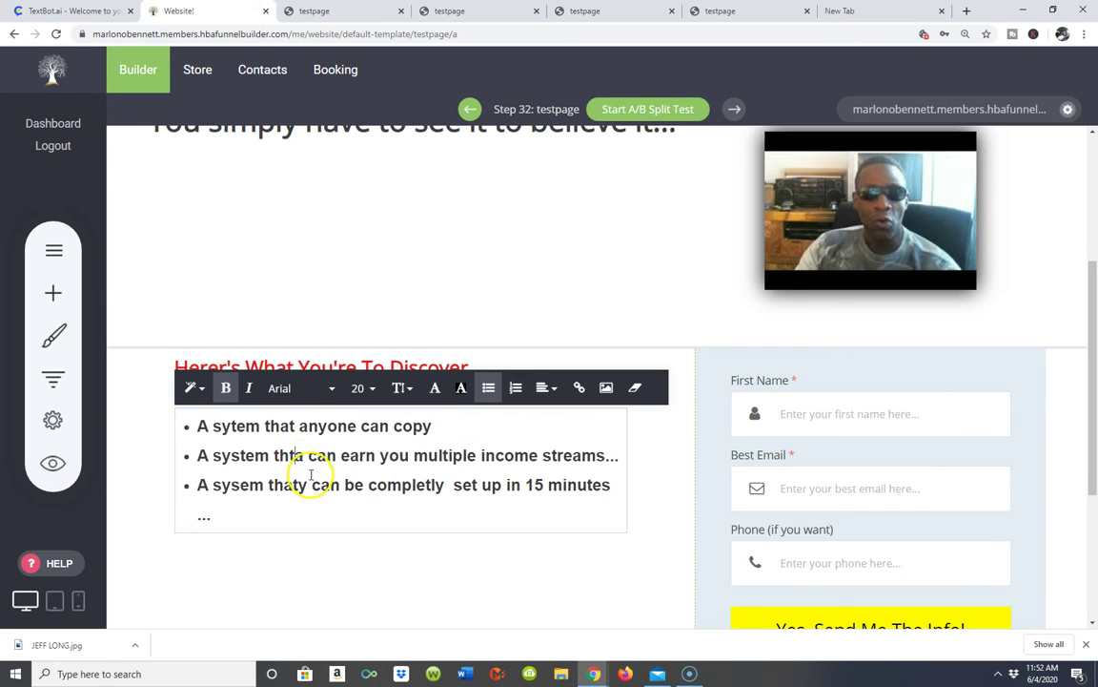
pyautogui.press('BackSpace')
pyautogui.press('BackSpace')
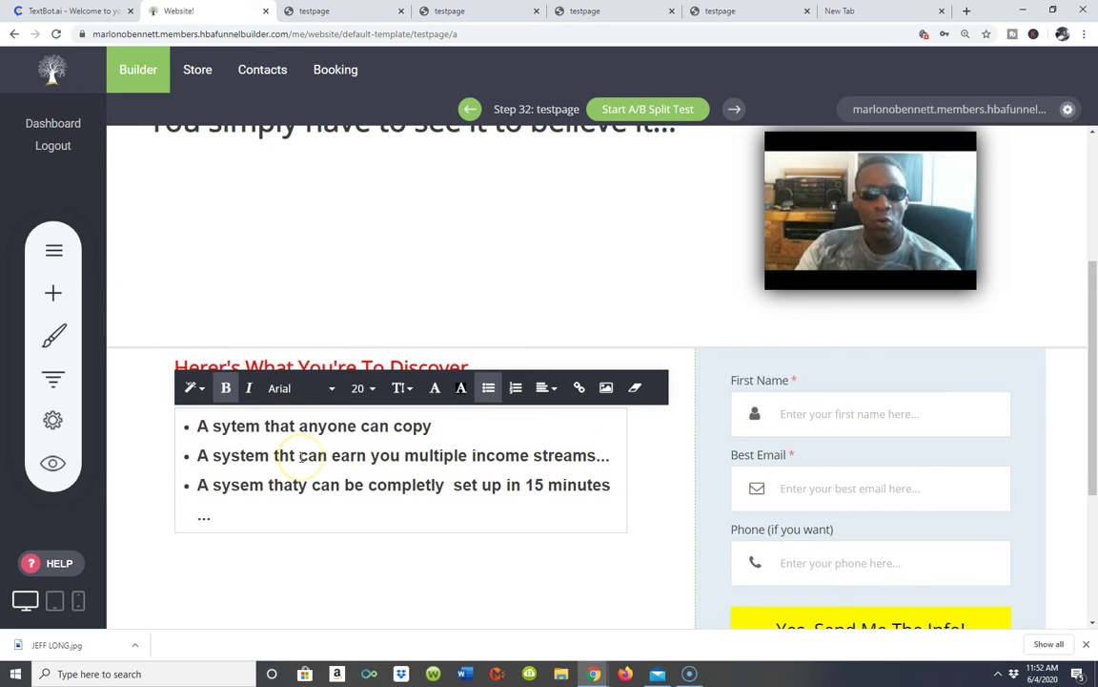
pyautogui.write('at')
pyautogui.click(308, 486)
pyautogui.press('BackSpace')
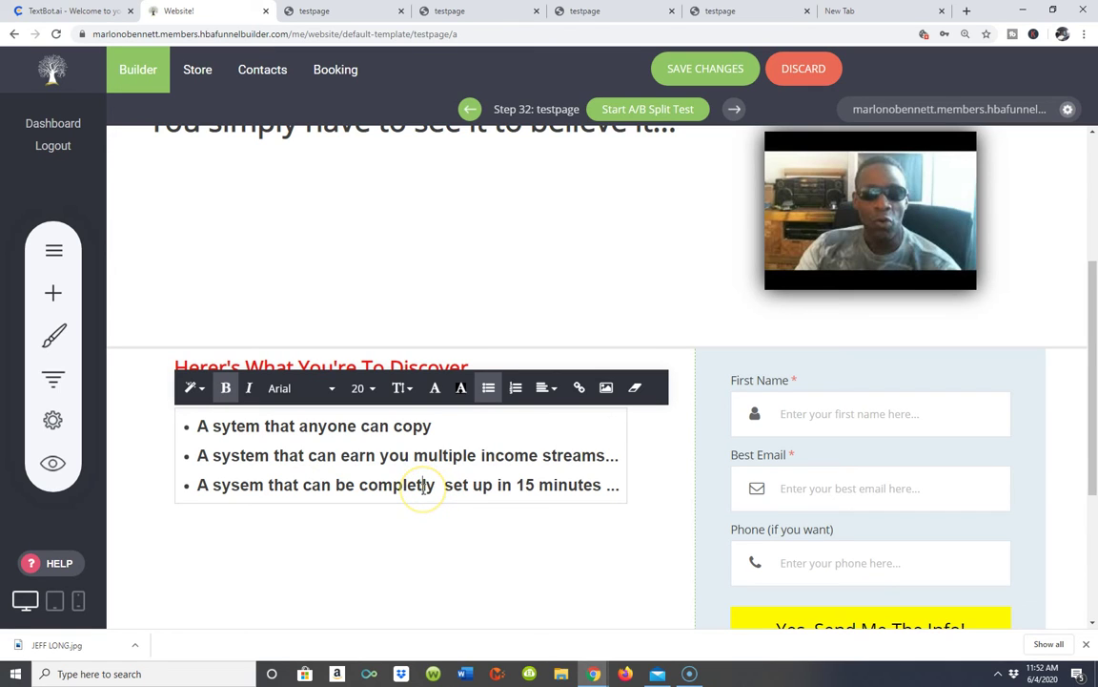
pyautogui.click(426, 487)
pyautogui.write('e')
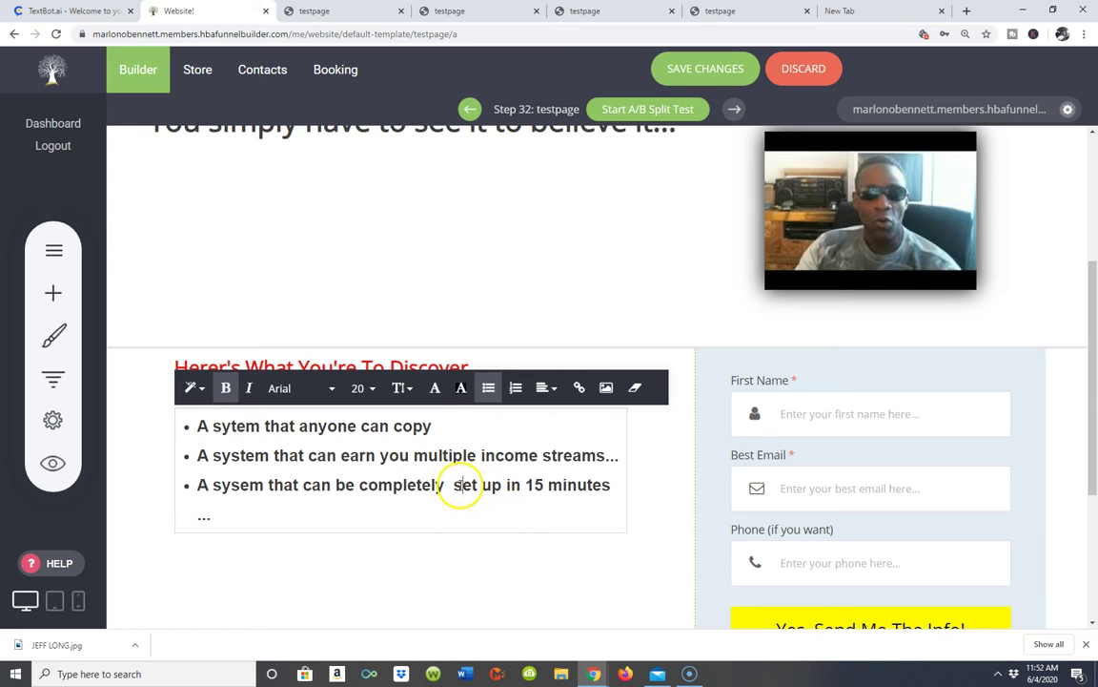
pyautogui.press('BackSpace')
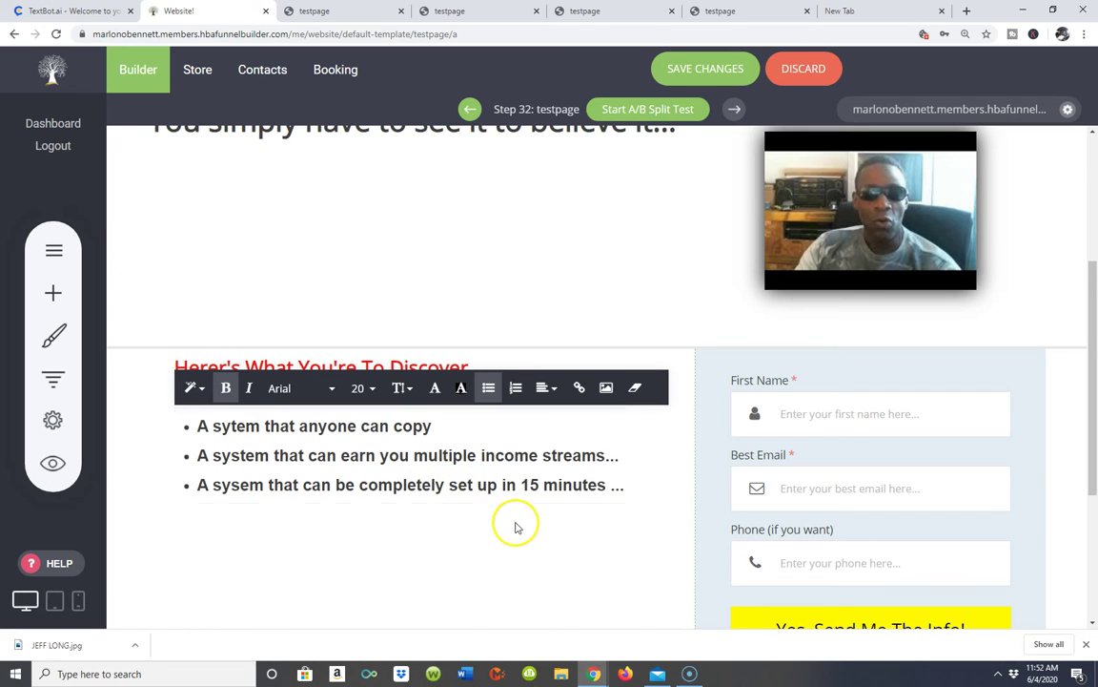
pyautogui.click(368, 583)
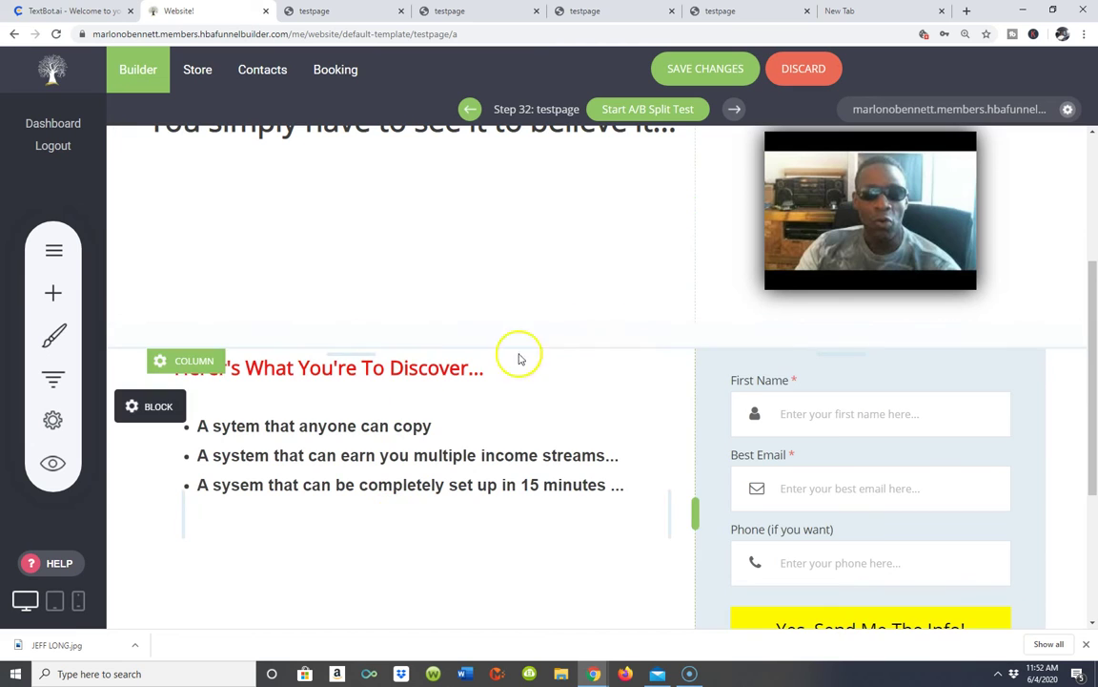
# - Shrink the video block's bottom padding and move the Discover heading up, then discard those changes
pyautogui.scroll(3, 635, 395)
pyautogui.scroll(-3, 579, 466)
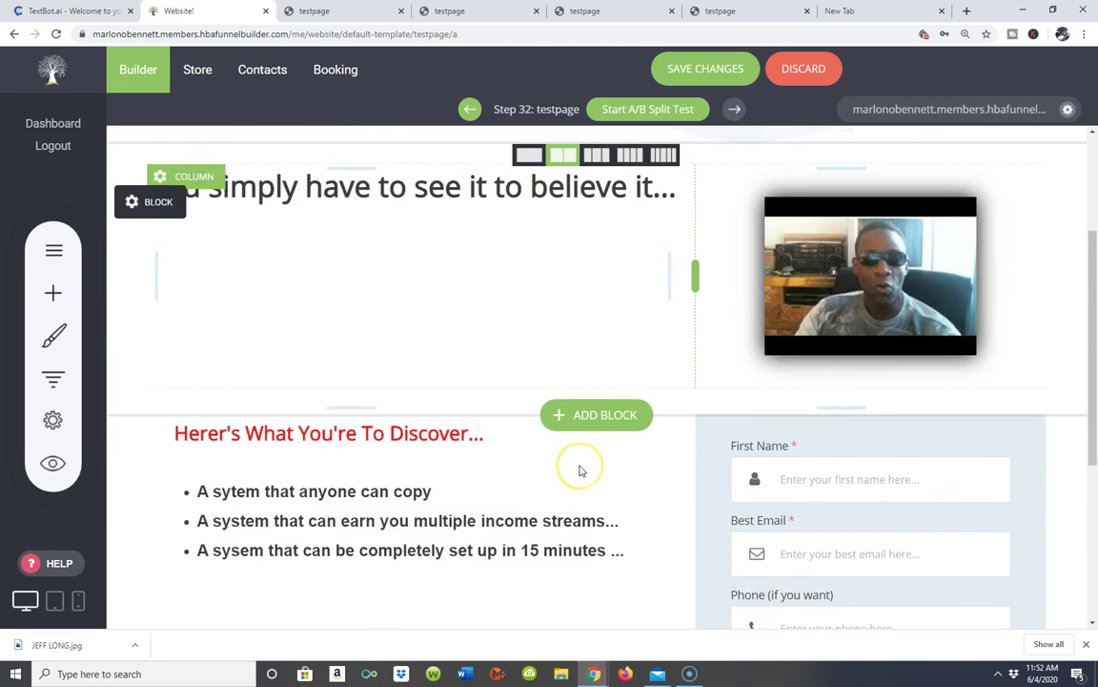
pyautogui.scroll(2, 454, 362)
pyautogui.moveTo(425, 460); pyautogui.dragTo(444, 387)
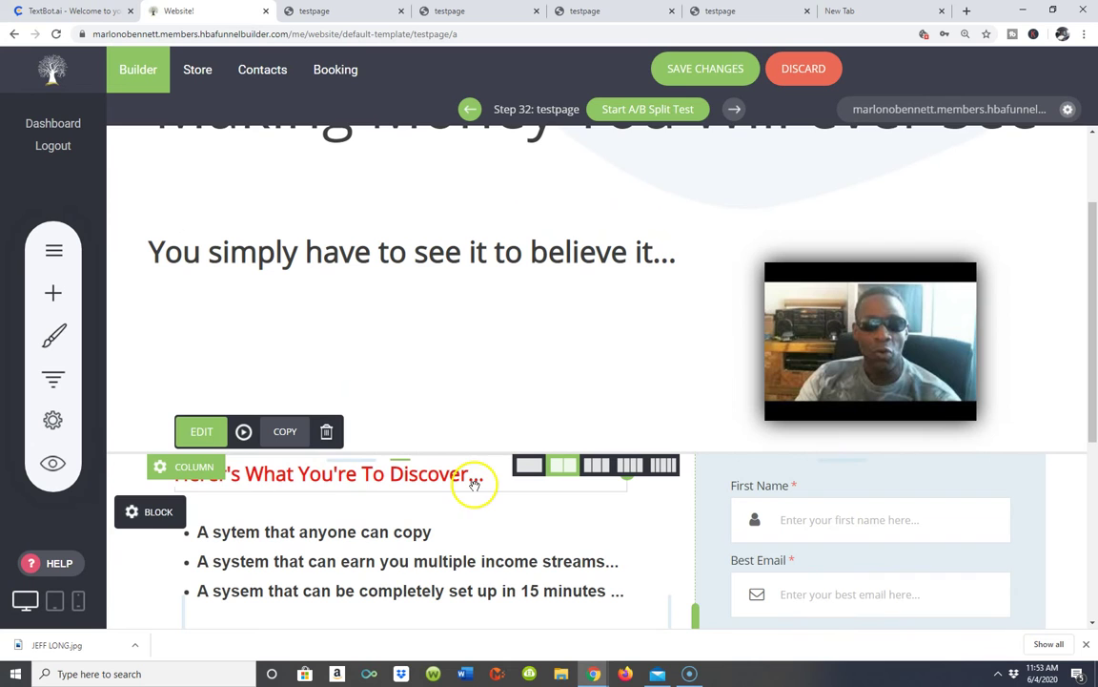
pyautogui.moveTo(473, 436); pyautogui.dragTo(492, 372)
pyautogui.scroll(-3, 491, 373)
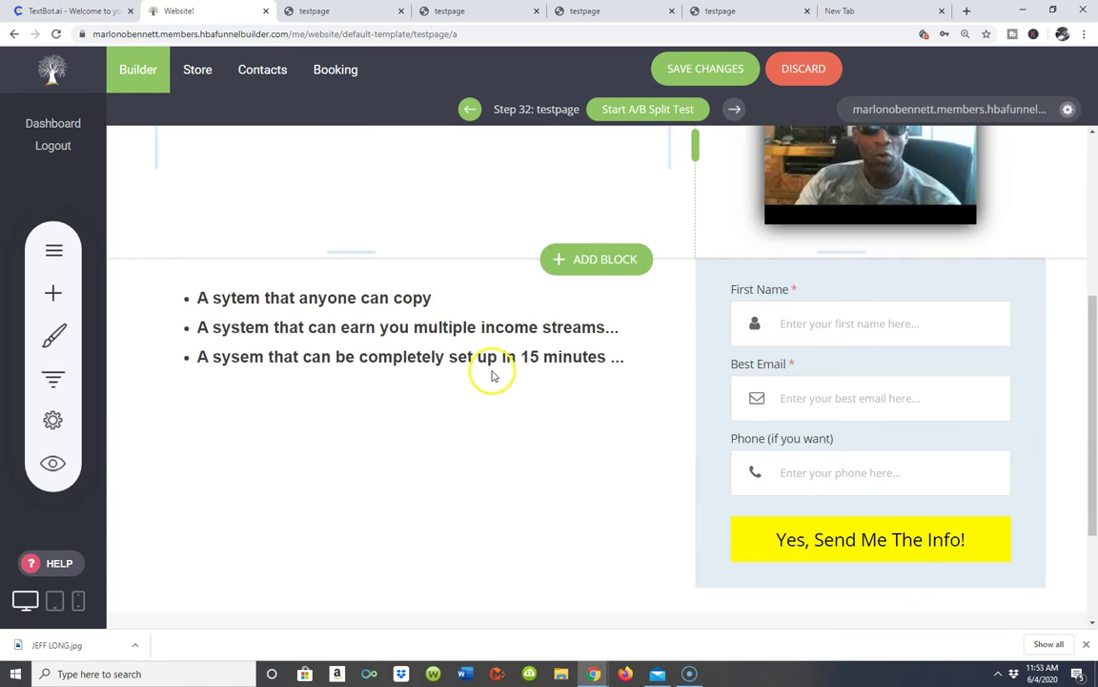
pyautogui.scroll(3, 492, 372)
pyautogui.scroll(2, 492, 372)
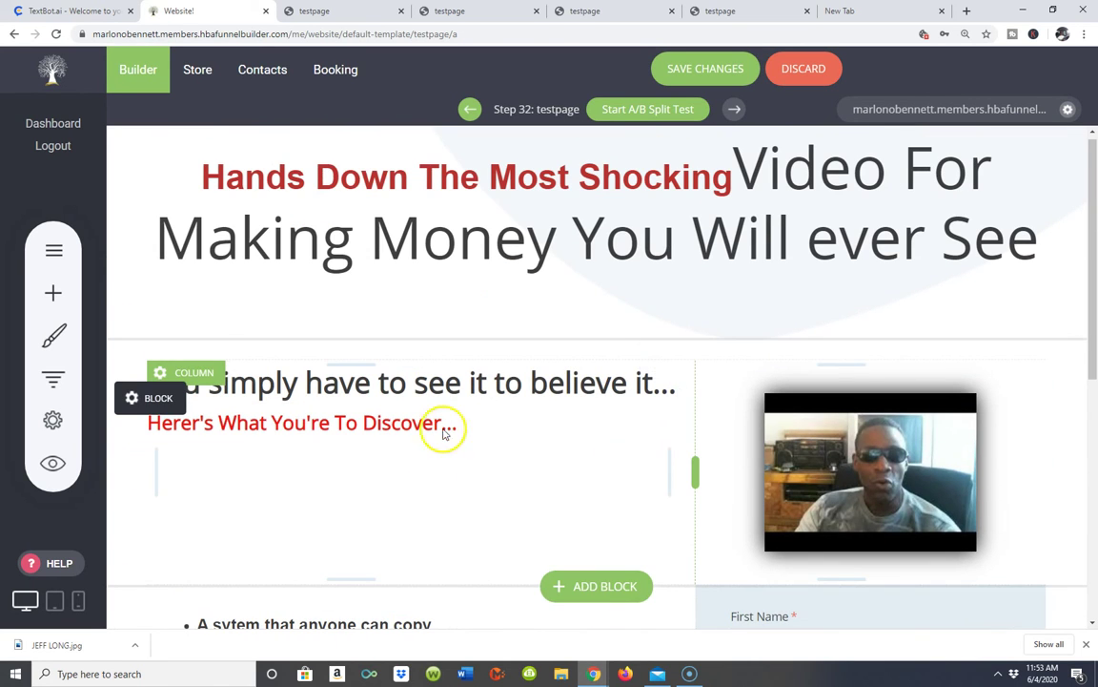
pyautogui.click(799, 73)
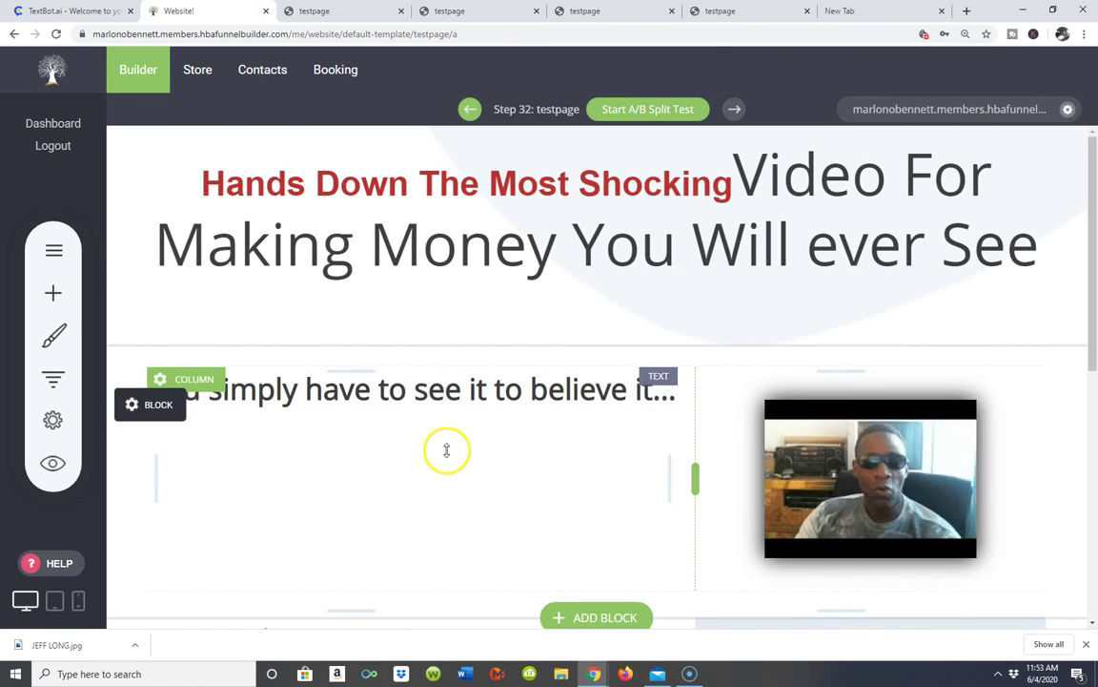
# - Reduce the spacing below the video block again and save the page
pyautogui.scroll(-1, 447, 453)
pyautogui.scroll(-2, 447, 454)
pyautogui.scroll(1, 446, 454)
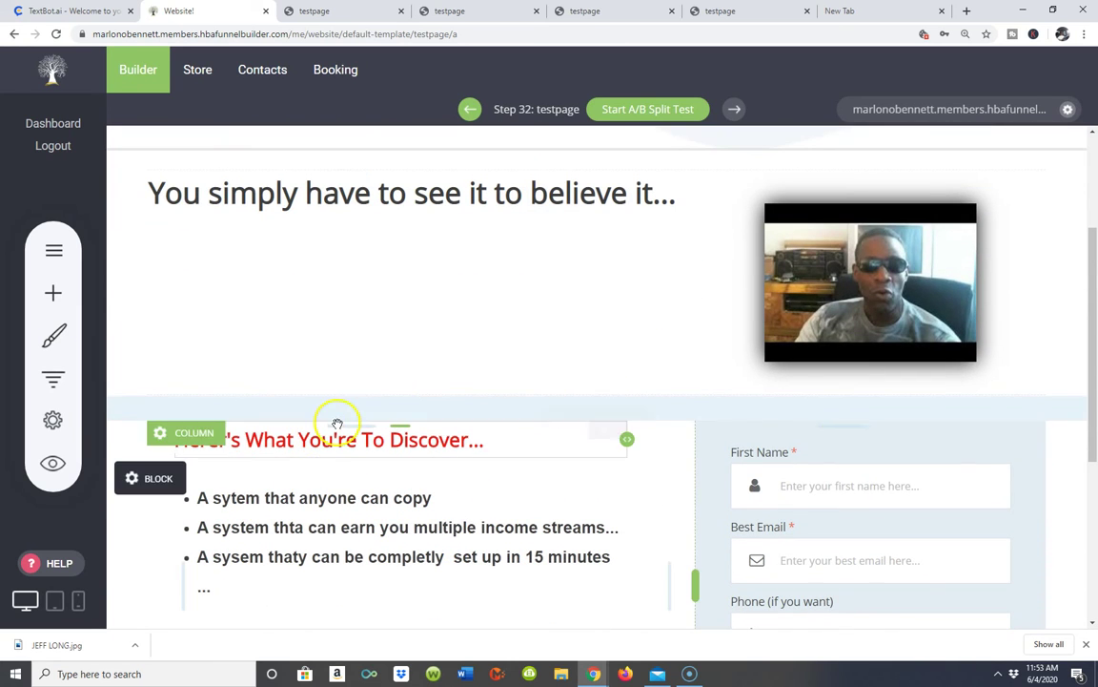
pyautogui.moveTo(451, 364); pyautogui.dragTo(368, 372)
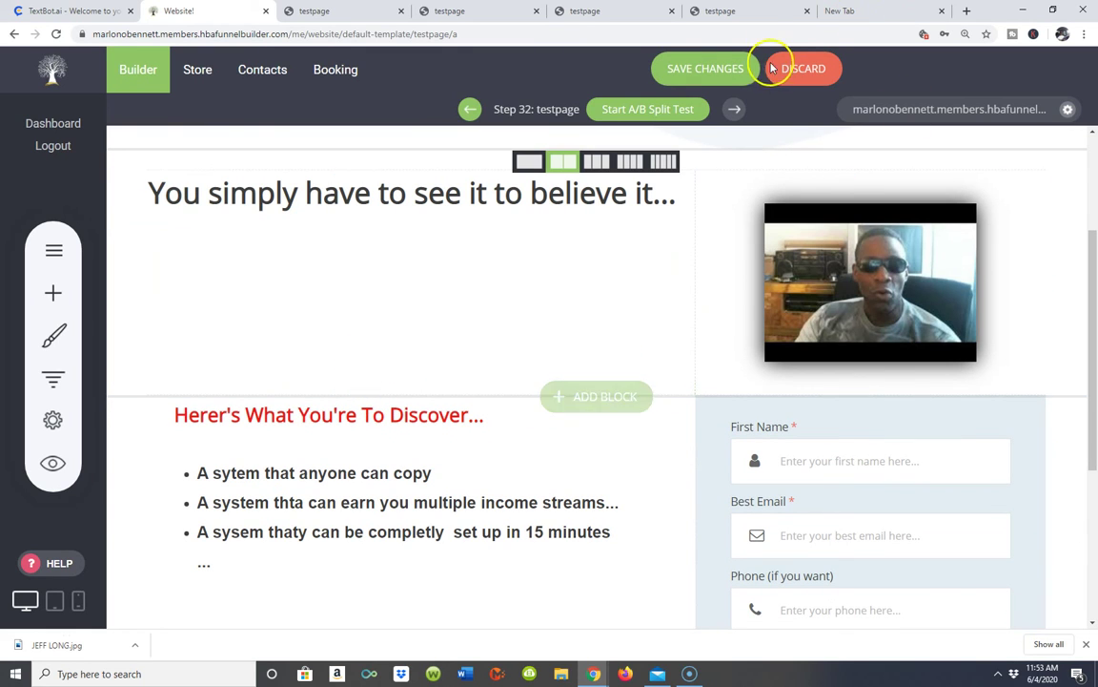
pyautogui.click(709, 69)
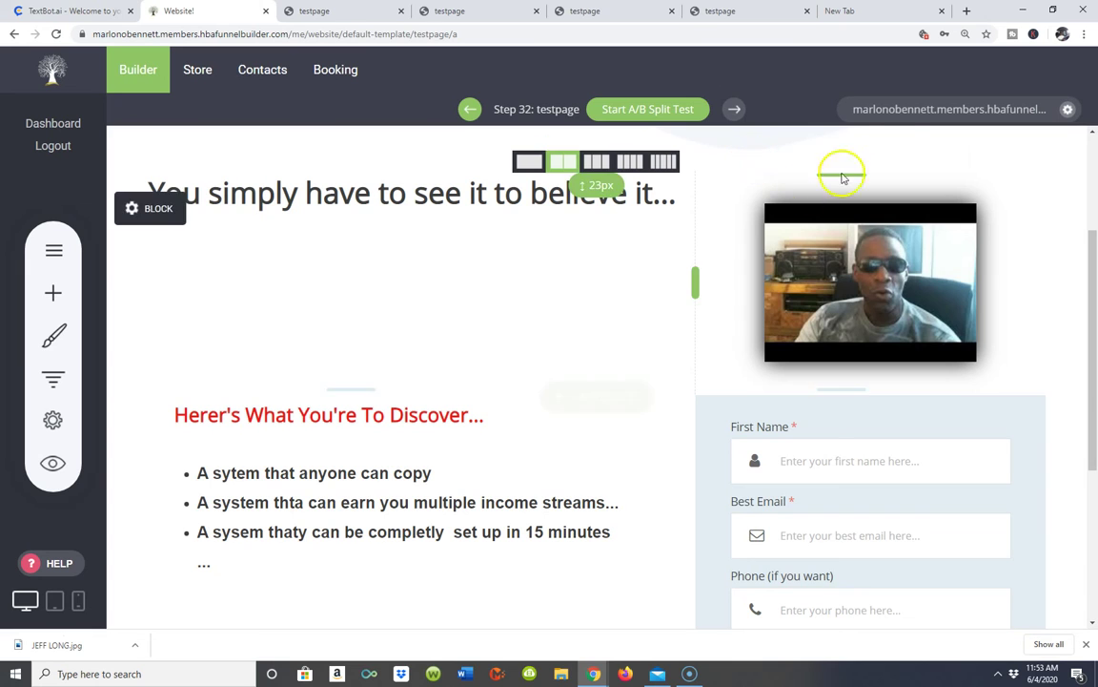
# - Check on the live testpage that the Discover section sits under the subheading, then return to the editor
pyautogui.click(887, 111)
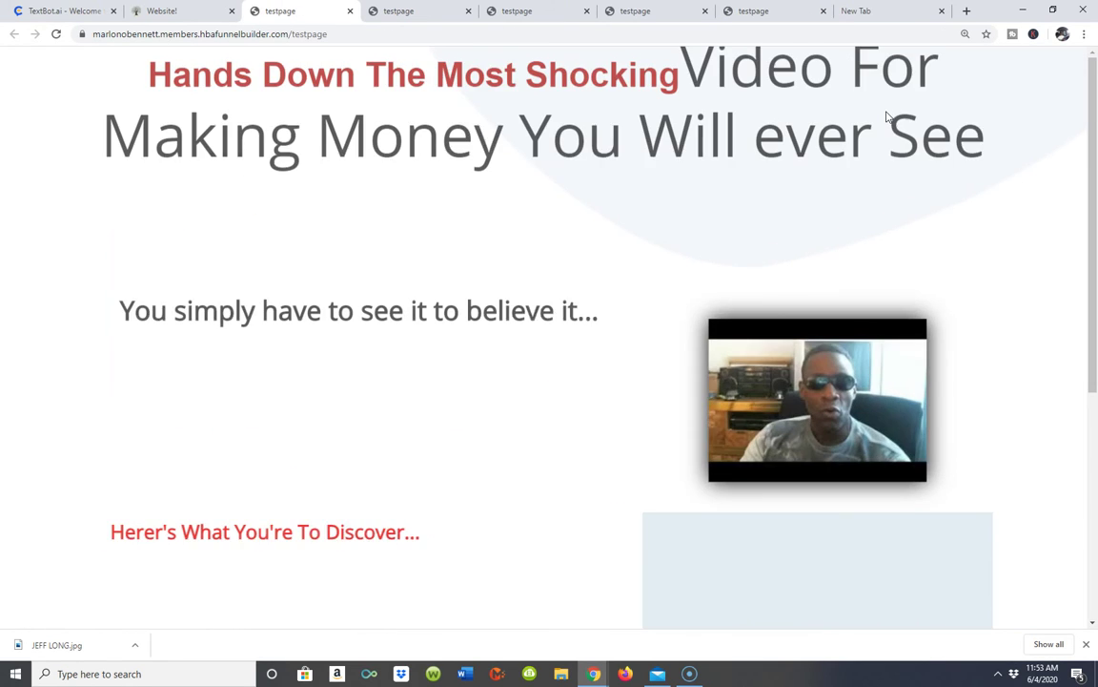
pyautogui.scroll(-3, 518, 270)
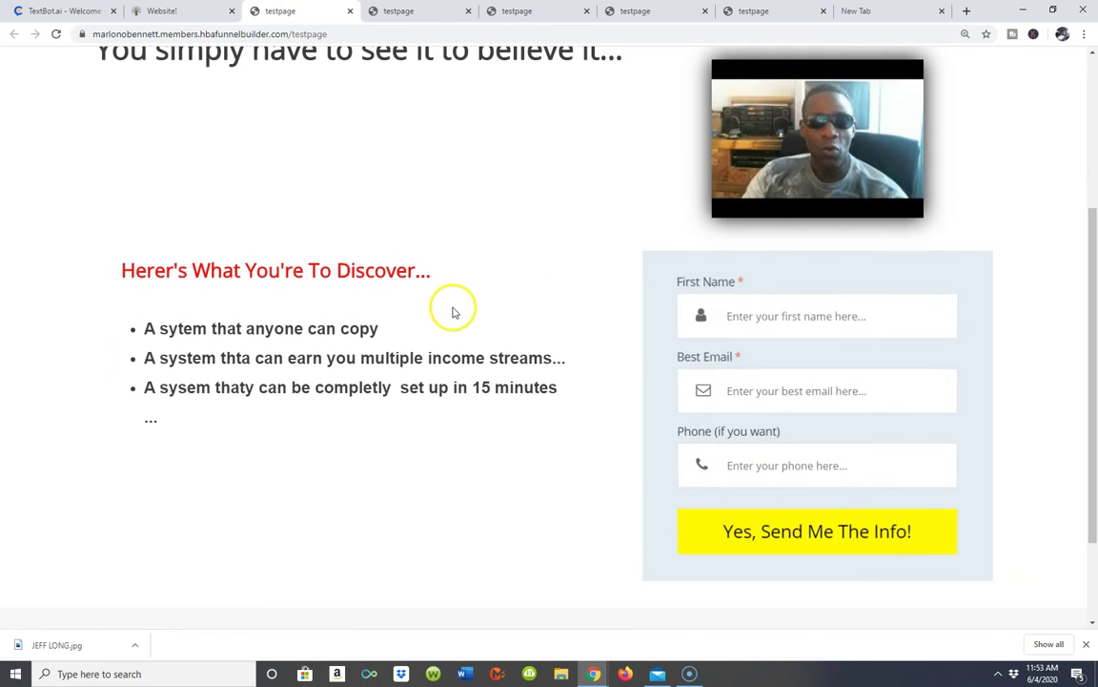
pyautogui.scroll(2, 453, 310)
pyautogui.scroll(-3, 453, 310)
pyautogui.scroll(4, 453, 310)
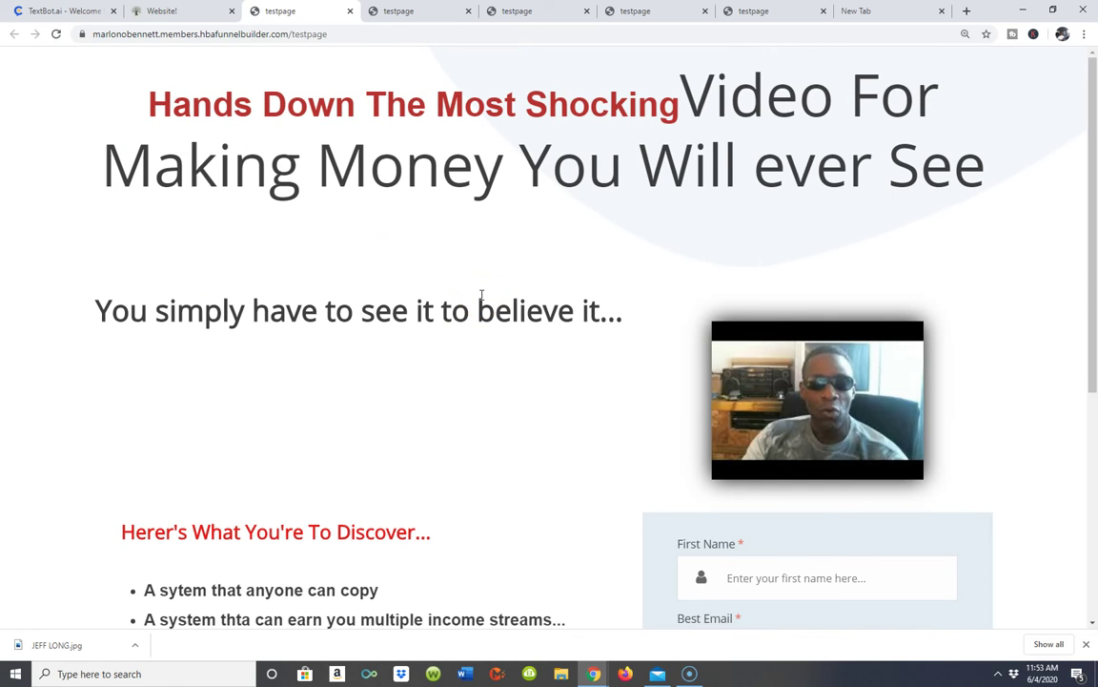
pyautogui.scroll(-3, 481, 296)
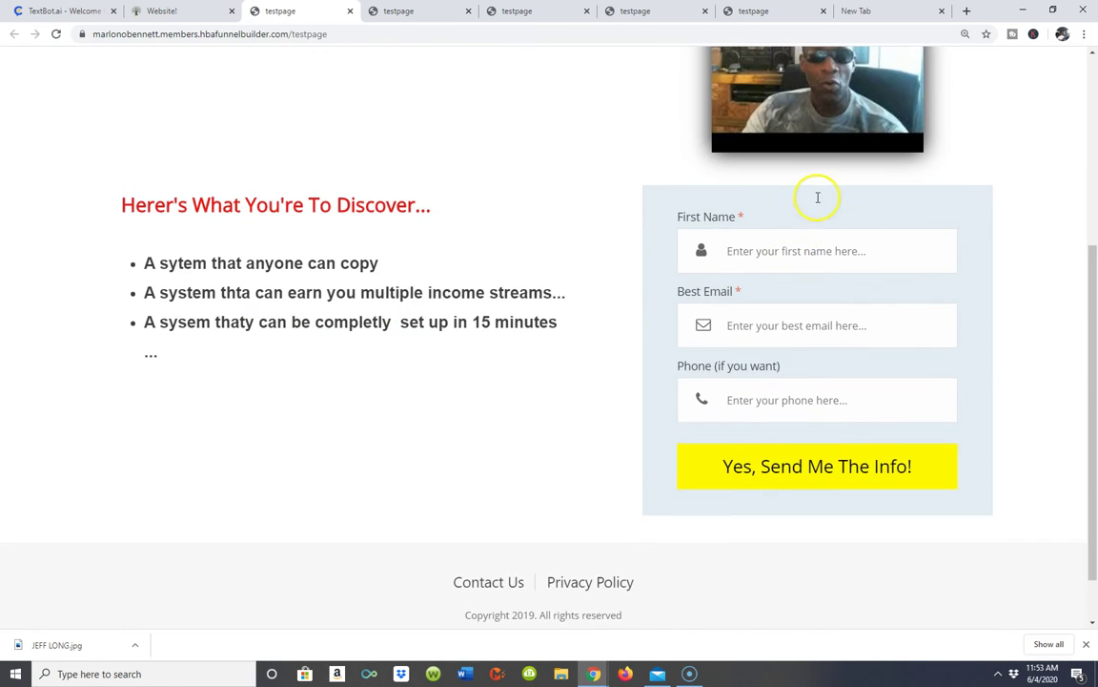
pyautogui.scroll(3, 818, 201)
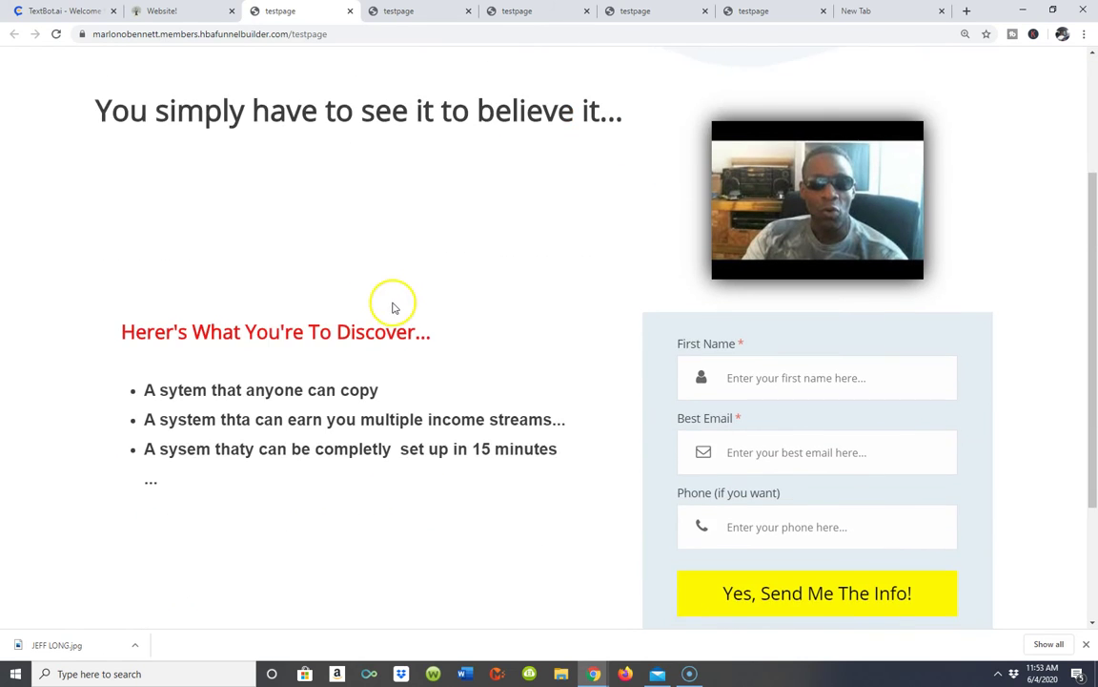
pyautogui.scroll(-2, 448, 286)
pyautogui.scroll(5, 504, 270)
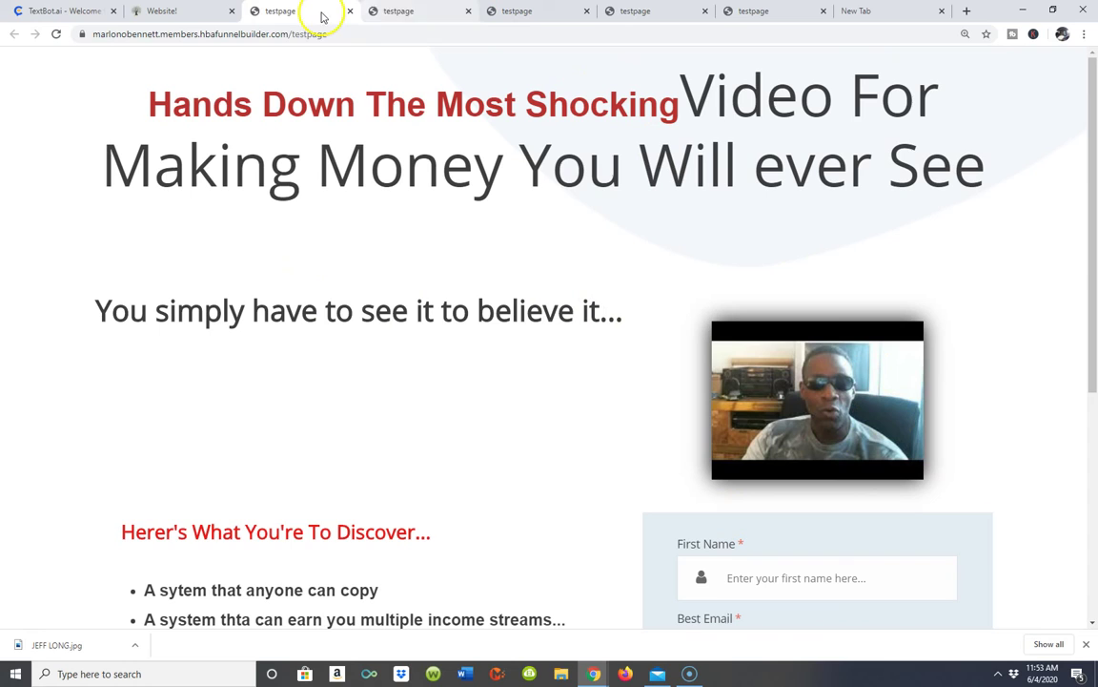
pyautogui.click(386, 11)
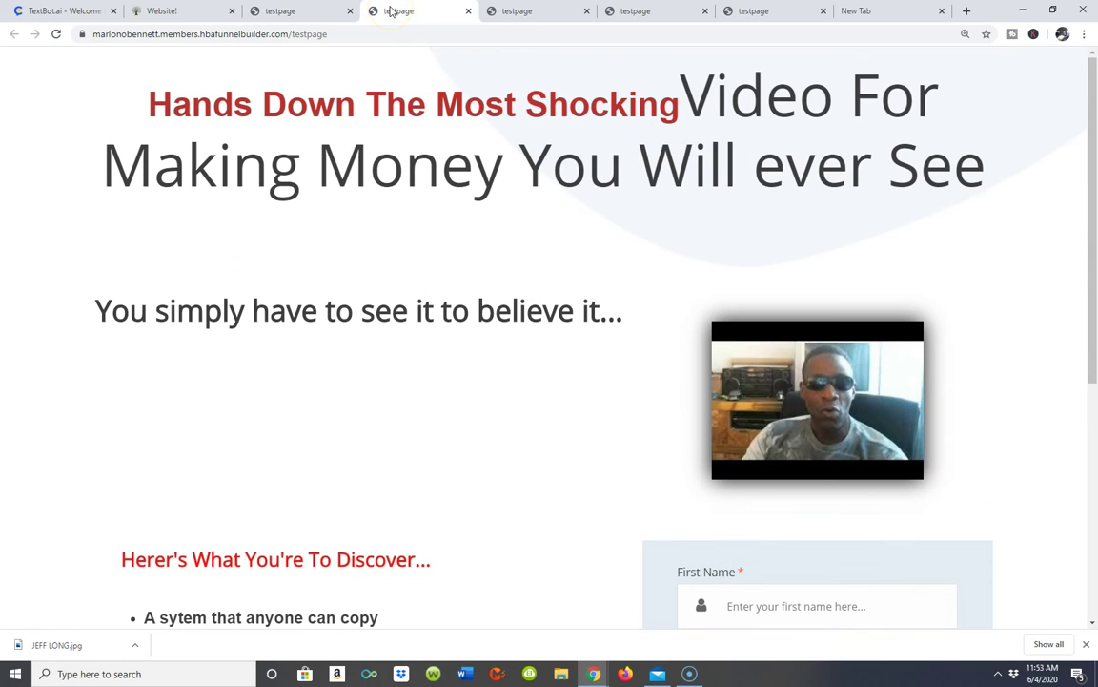
pyautogui.click(315, 18)
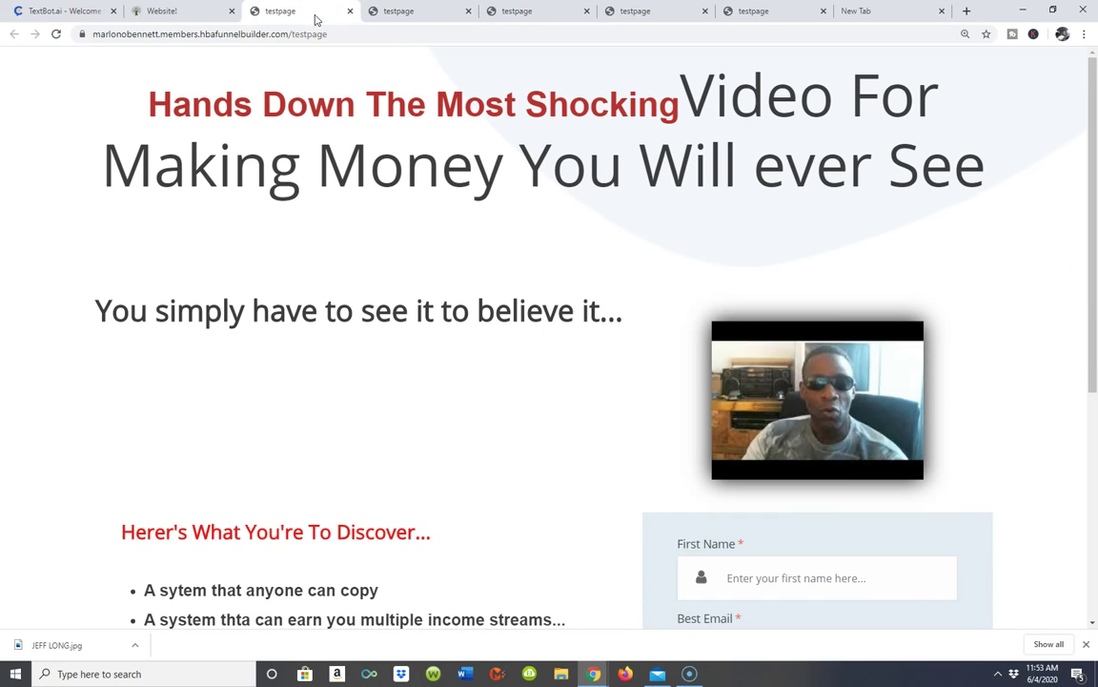
pyautogui.click(201, 15)
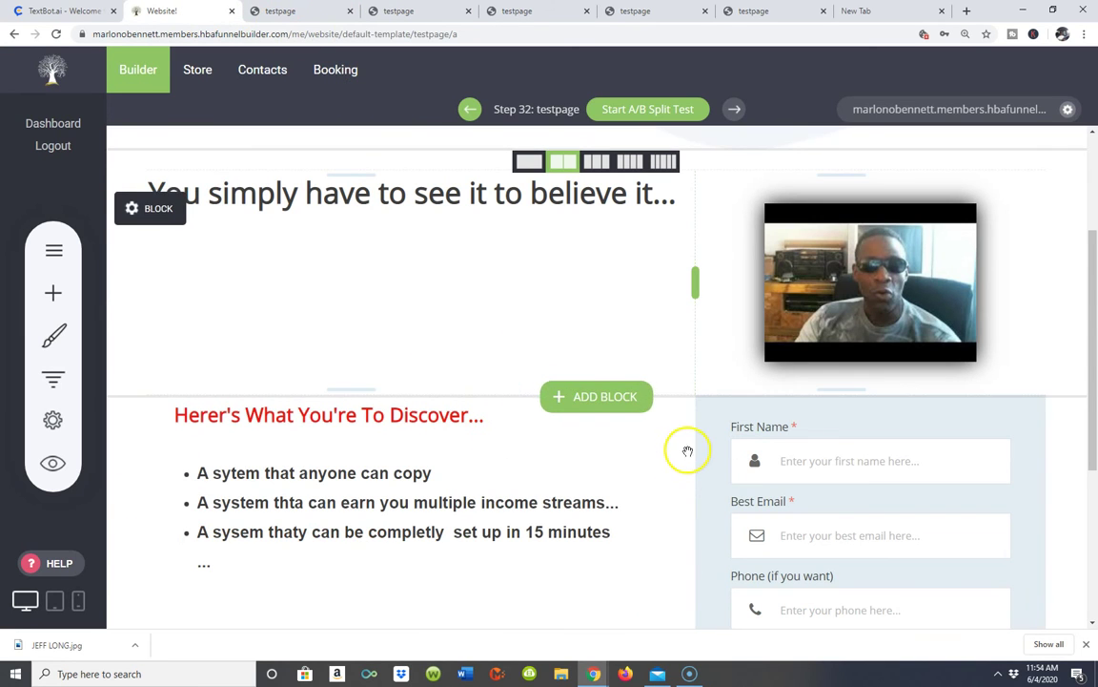
pyautogui.scroll(-3, 687, 448)
pyautogui.scroll(3, 841, 386)
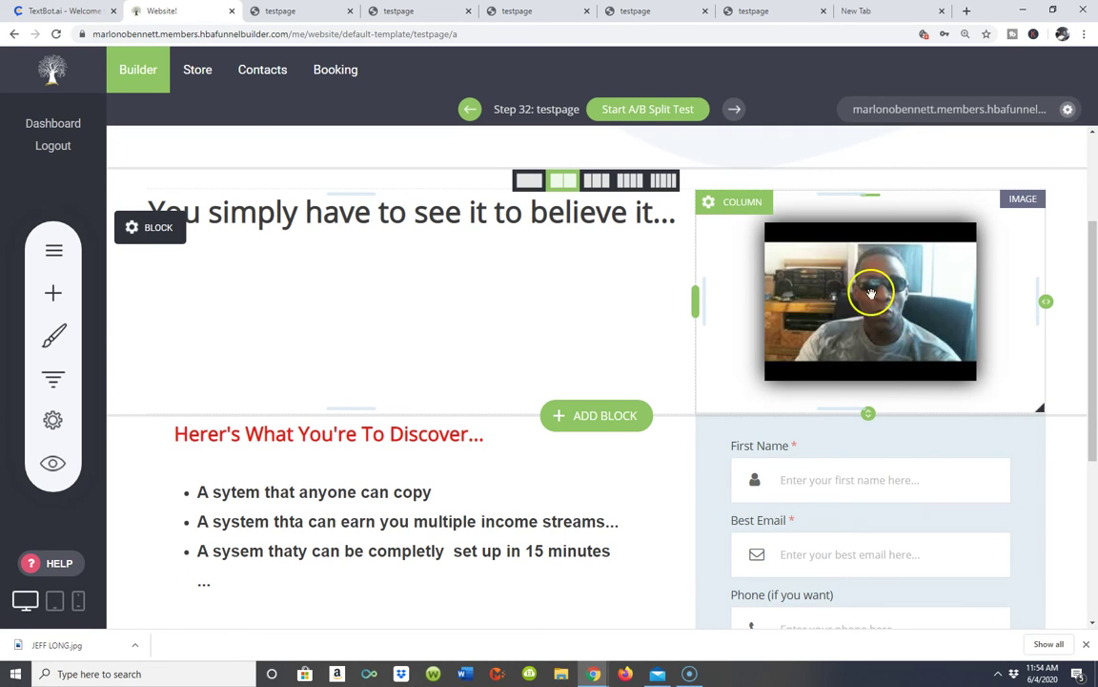
pyautogui.scroll(-1, 541, 248)
pyautogui.scroll(3, 522, 239)
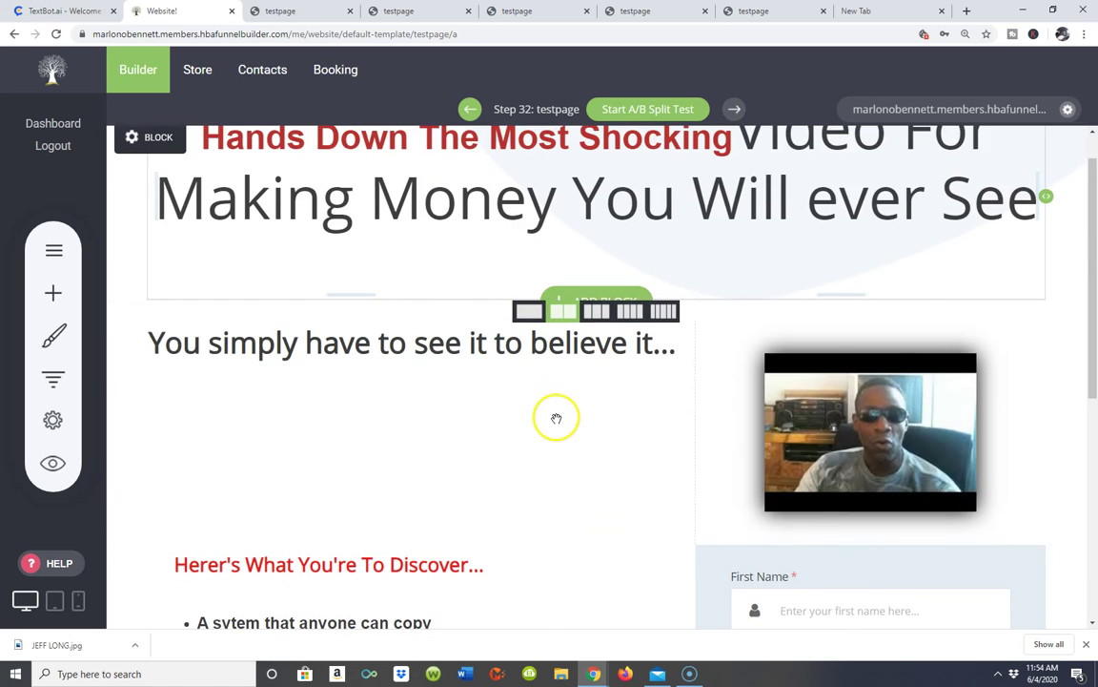
pyautogui.scroll(-3, 556, 417)
pyautogui.scroll(2, 557, 406)
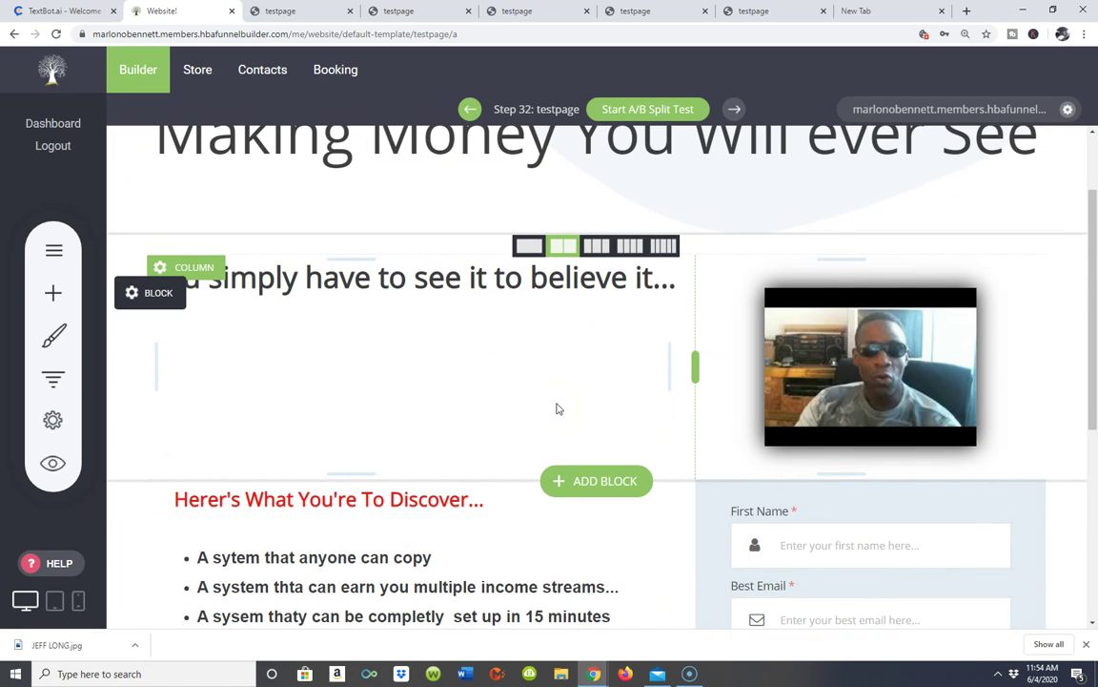
pyautogui.scroll(-1, 703, 365)
pyautogui.scroll(2, 558, 289)
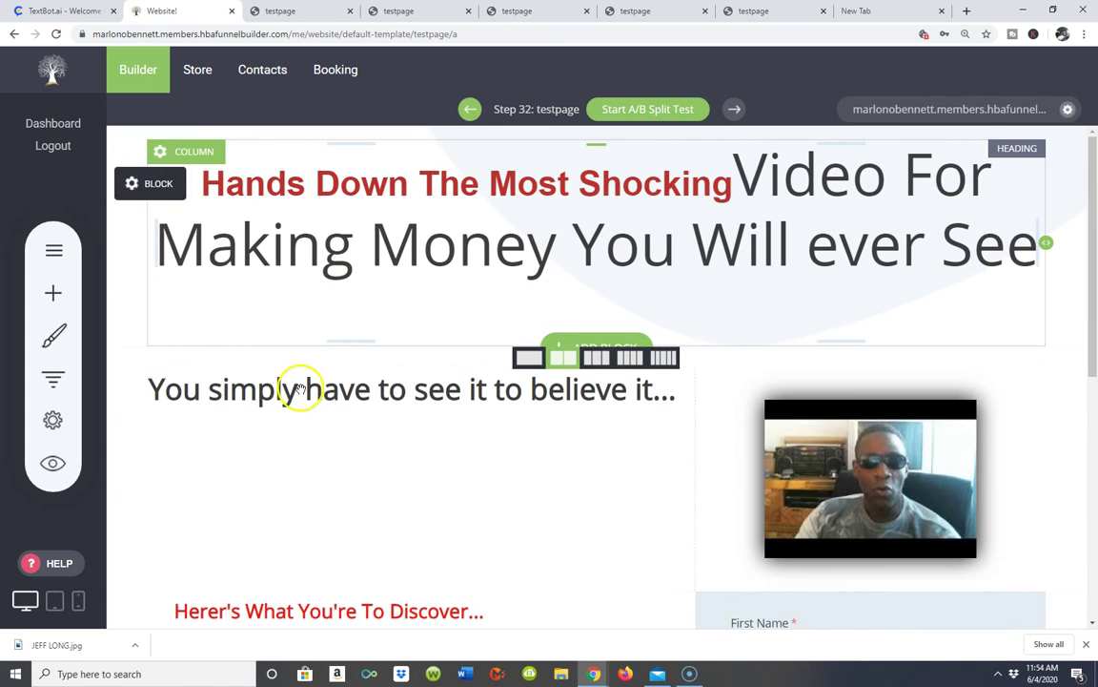
pyautogui.scroll(-1, 633, 454)
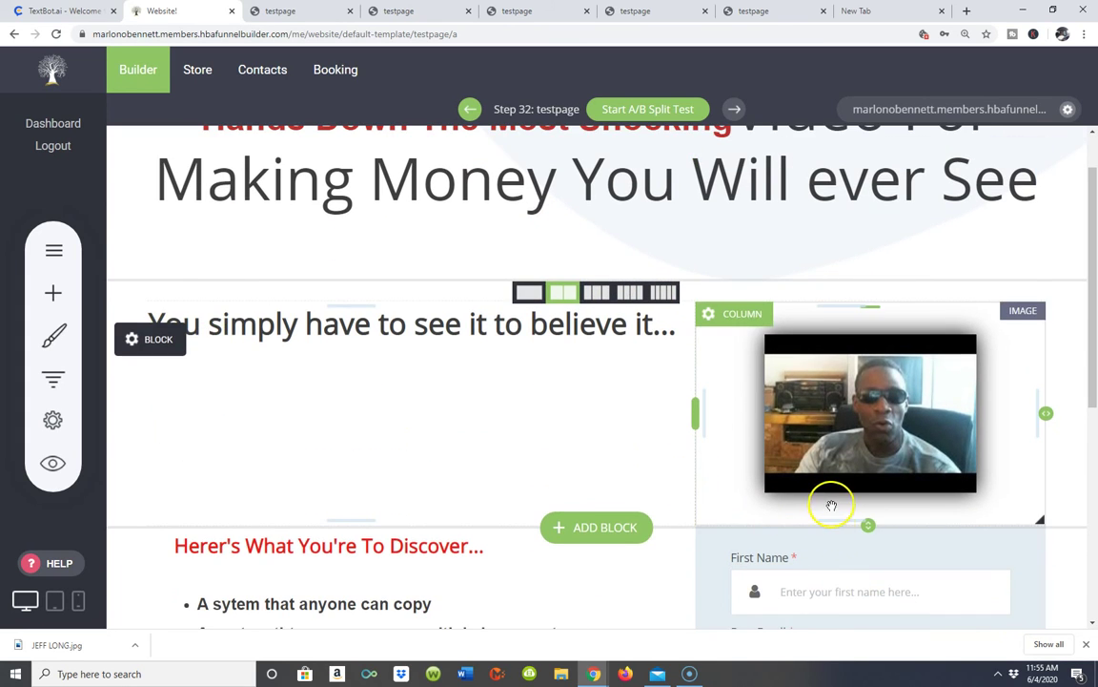
pyautogui.scroll(-5, 831, 505)
pyautogui.scroll(2, 992, 286)
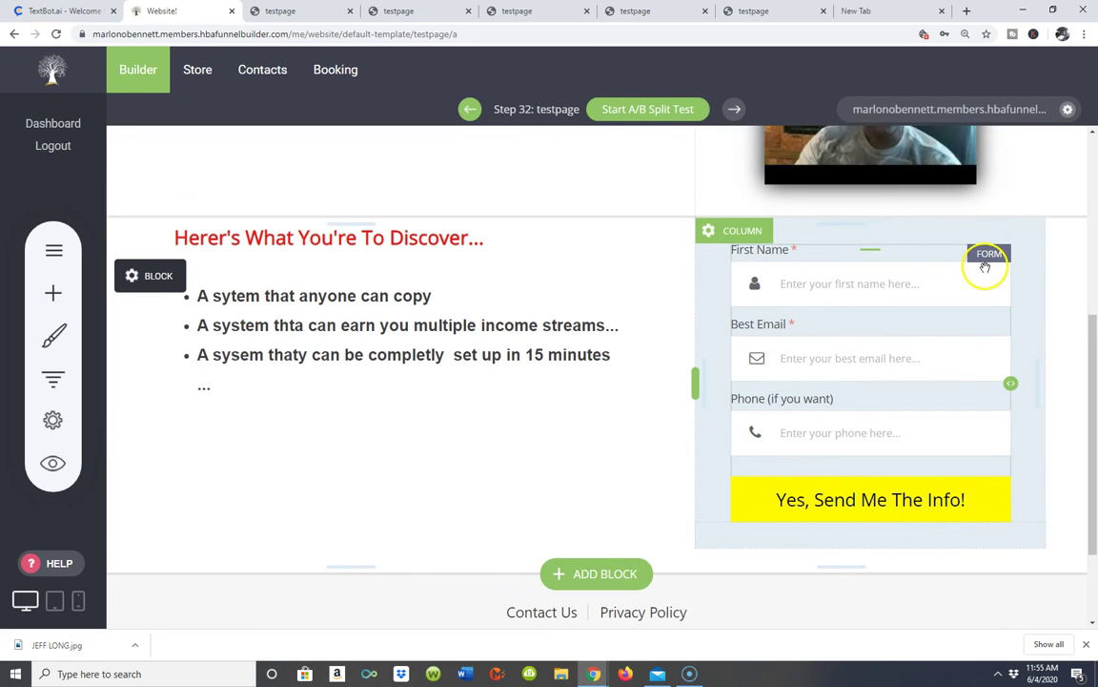
pyautogui.click(985, 257)
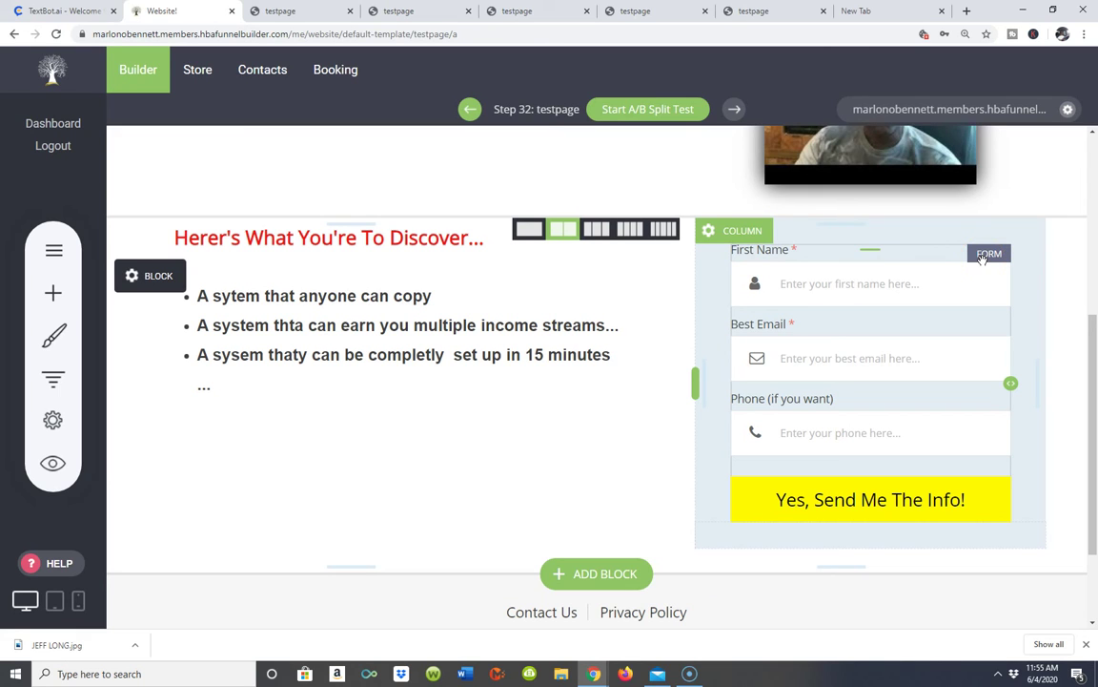
pyautogui.click(817, 288)
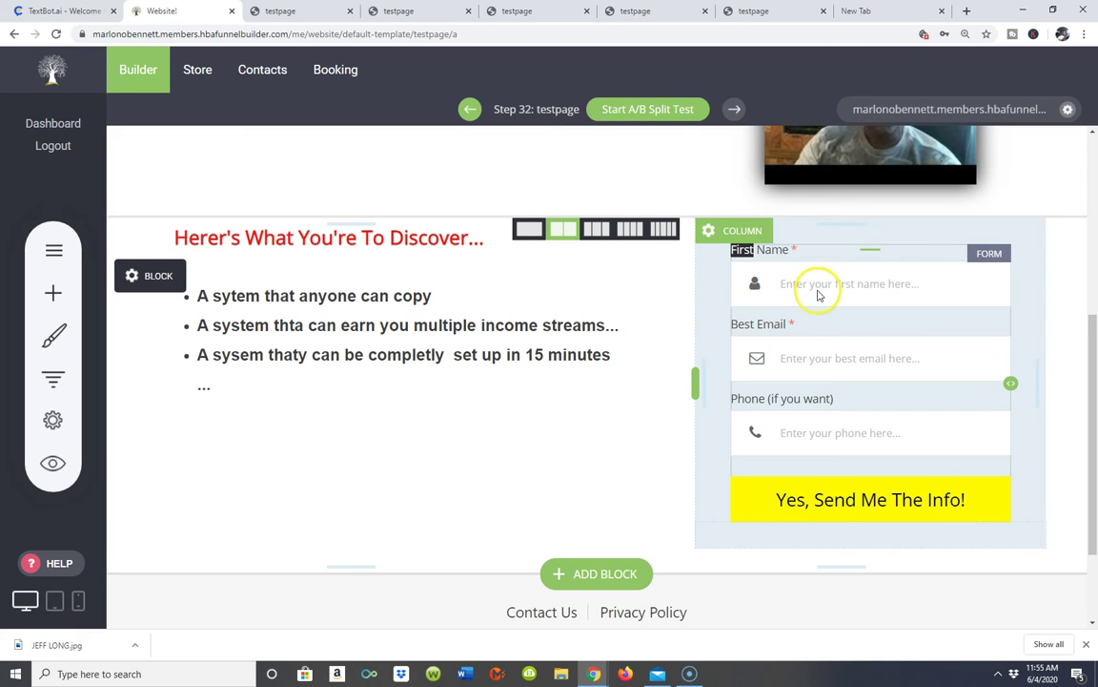
pyautogui.click(794, 222)
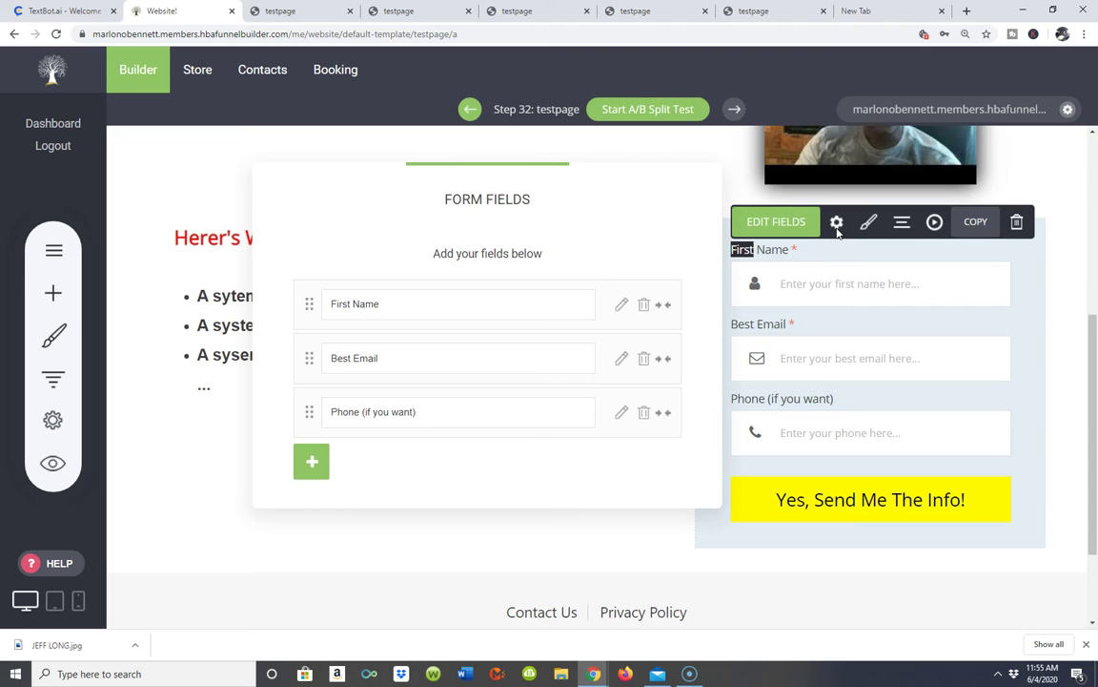
pyautogui.click(836, 222)
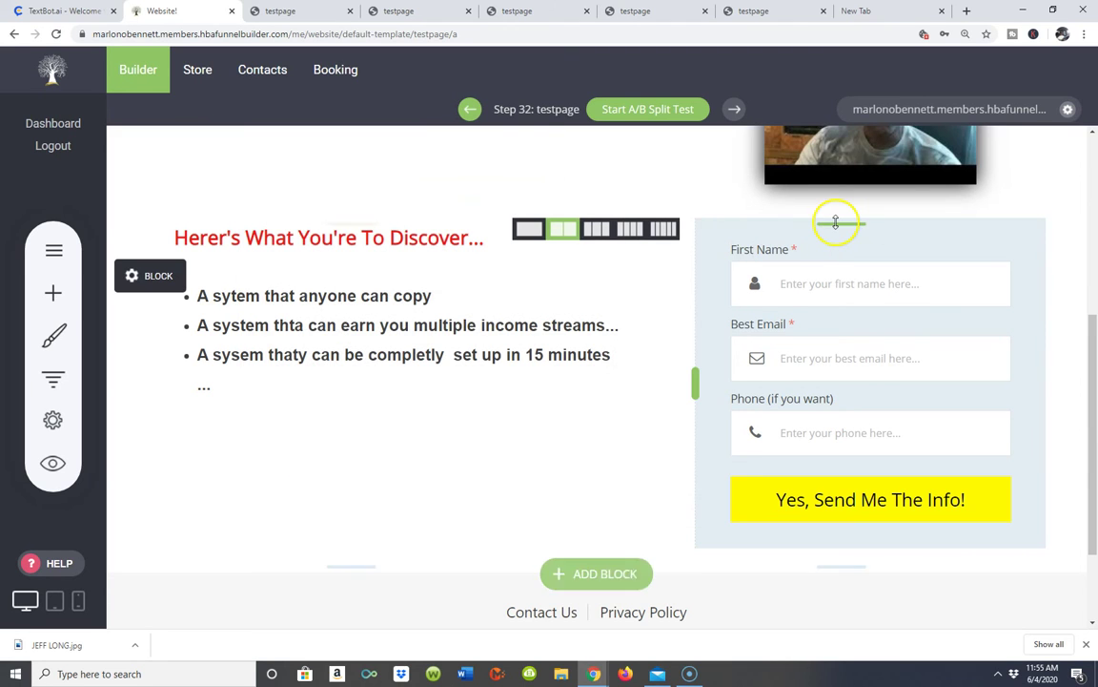
pyautogui.click(828, 278)
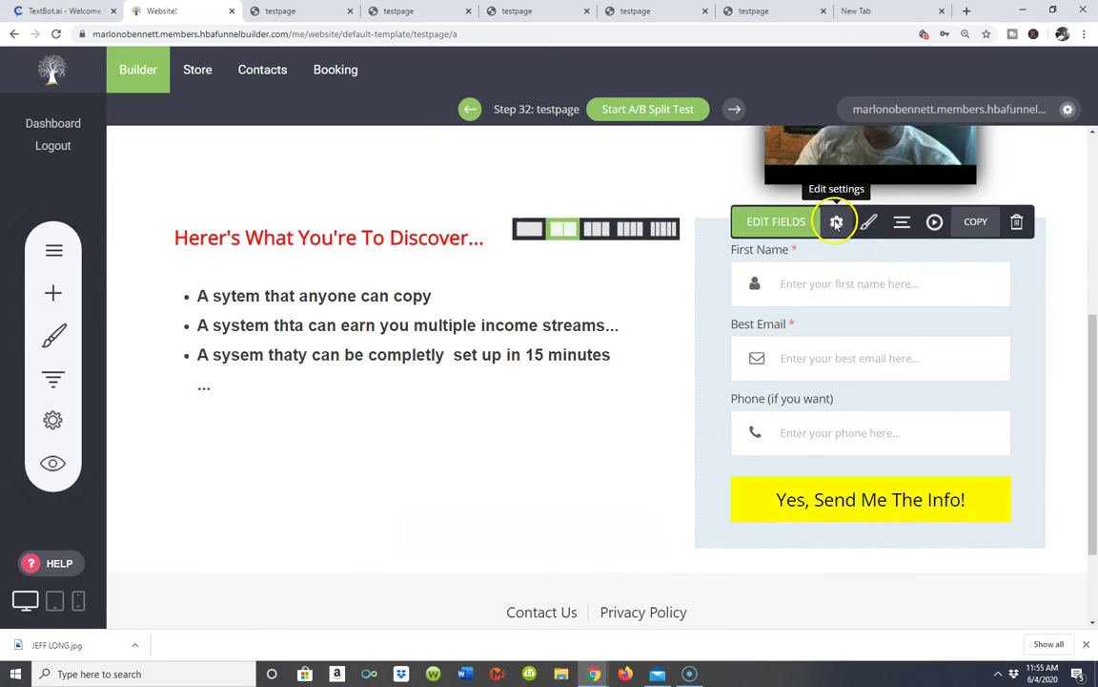
pyautogui.click(836, 222)
# - In Form Settings, open the thank-you page link chooser via the Next Funnel Step button
pyautogui.scroll(-3, 624, 256)
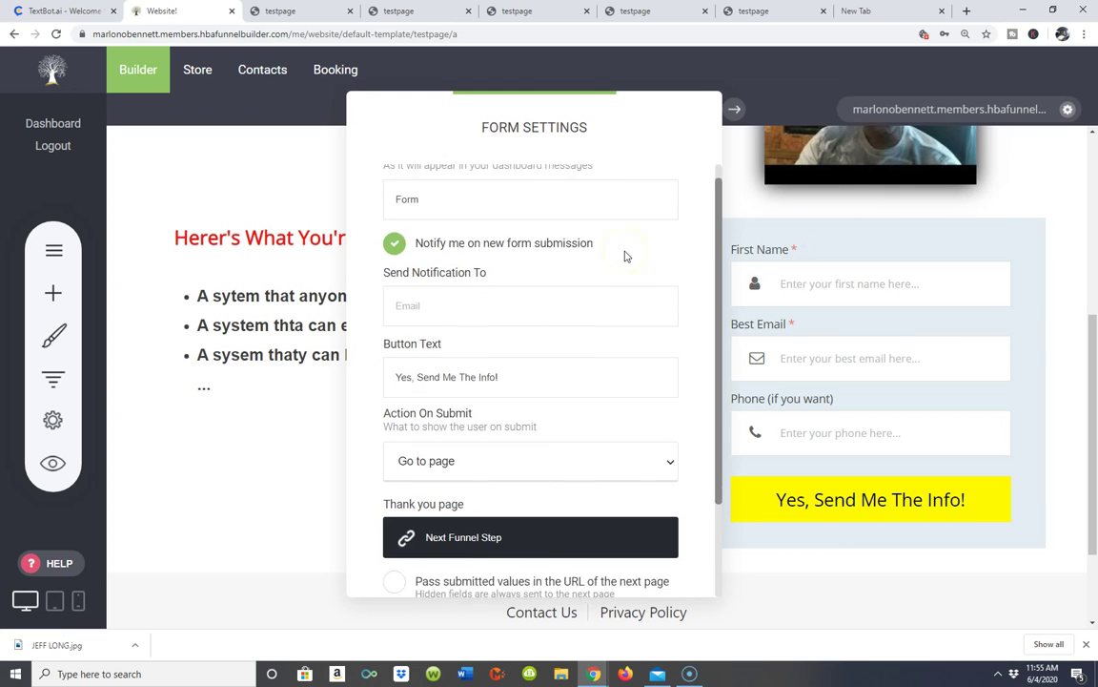
pyautogui.scroll(3, 625, 250)
pyautogui.scroll(-3, 626, 250)
pyautogui.scroll(2, 615, 282)
pyautogui.scroll(-1, 615, 285)
pyautogui.scroll(-1, 611, 290)
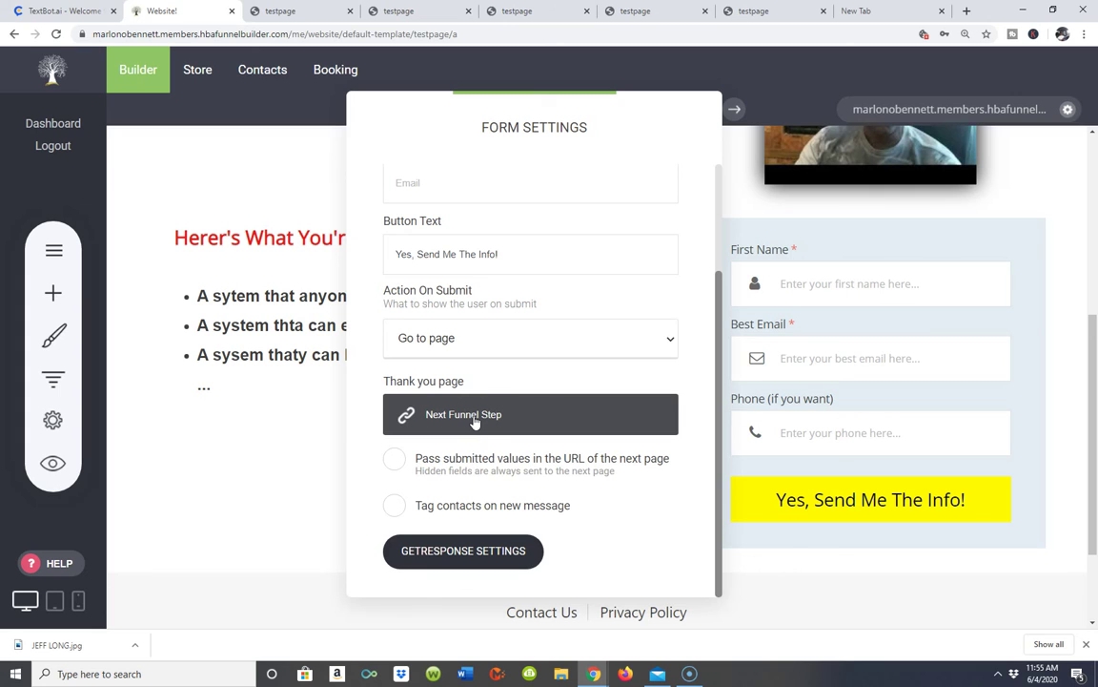
pyautogui.click(474, 418)
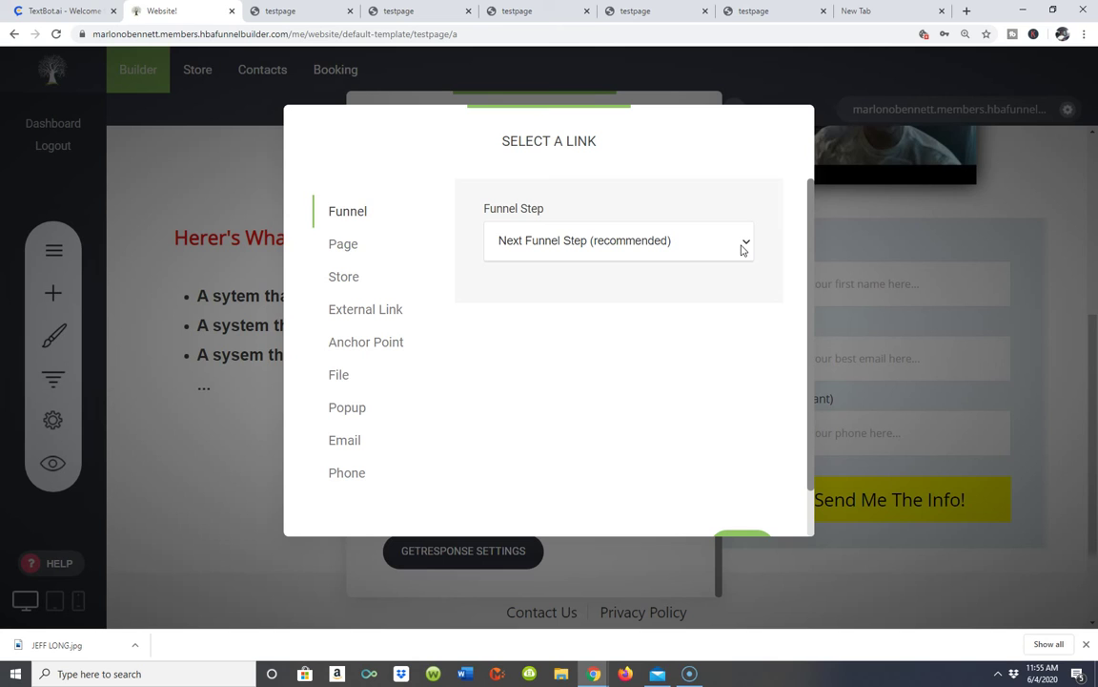
pyautogui.click(742, 245)
# - Browse the funnel page list and the External Link option without choosing anything
pyautogui.scroll(-1, 746, 248)
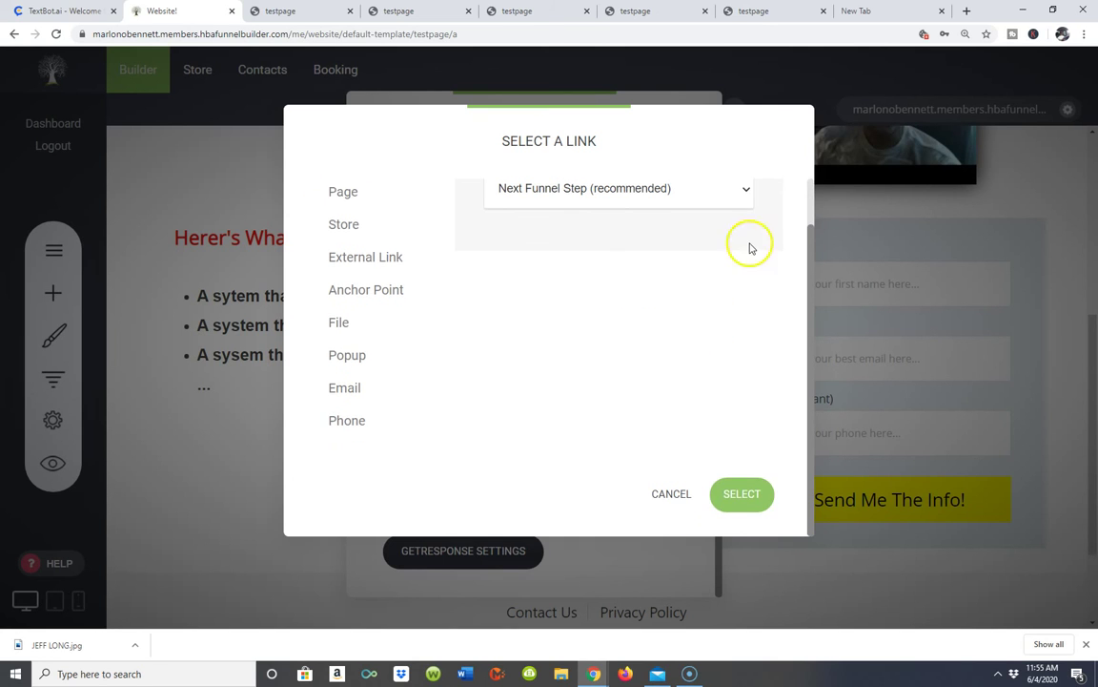
pyautogui.click(743, 190)
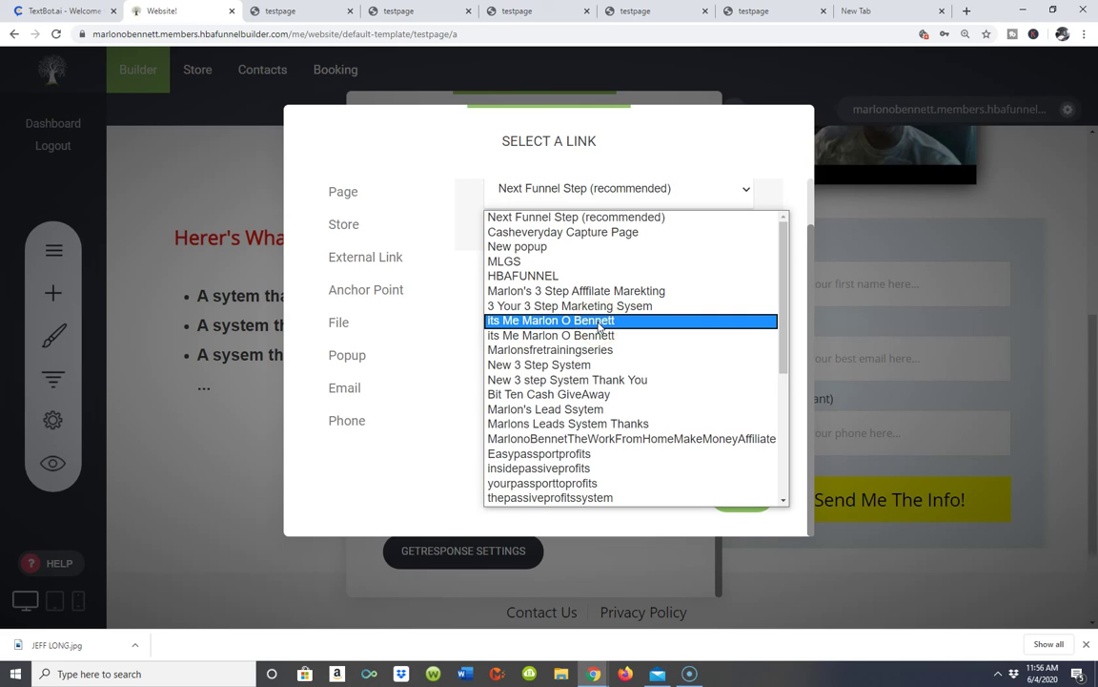
pyautogui.click(679, 179)
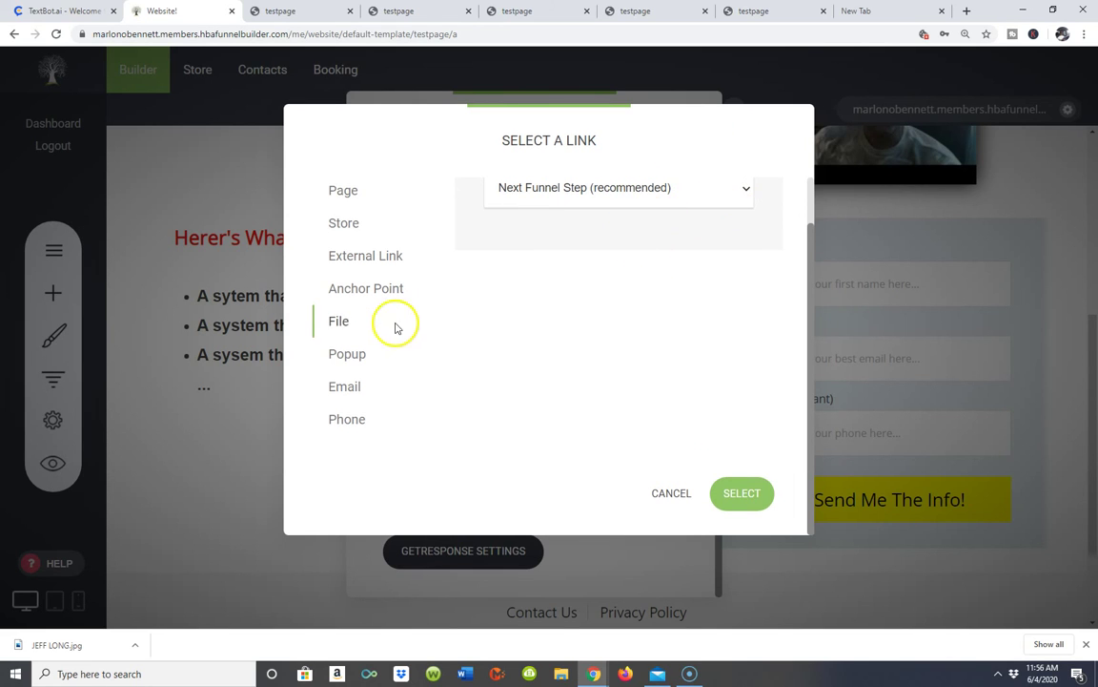
pyautogui.click(376, 264)
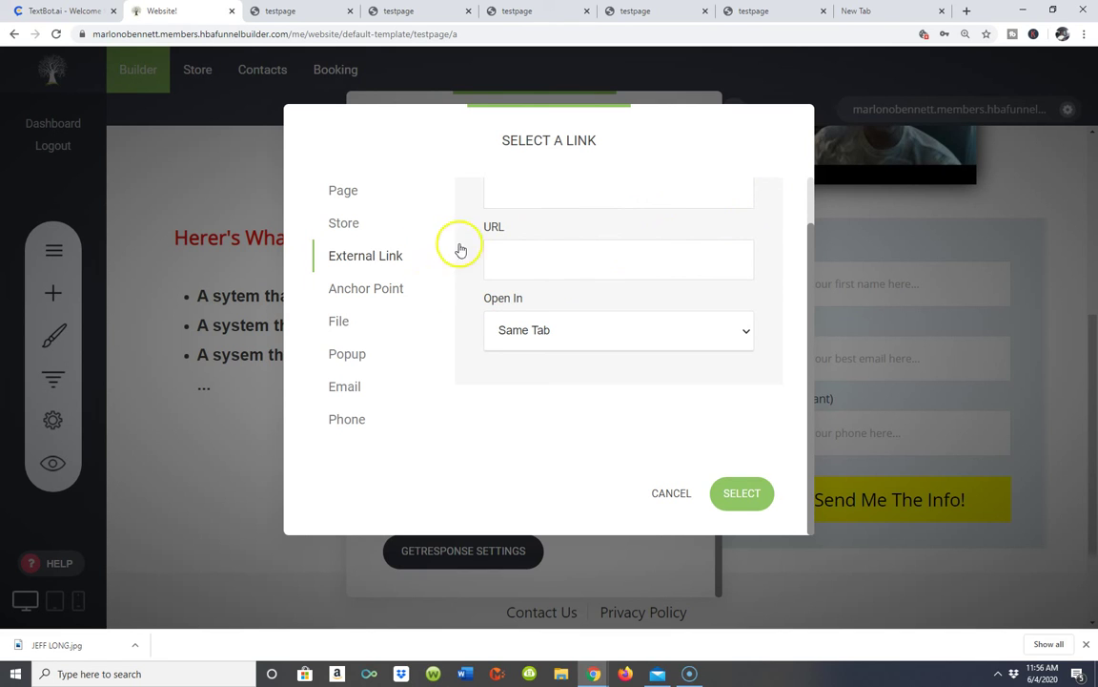
pyautogui.scroll(2, 770, 258)
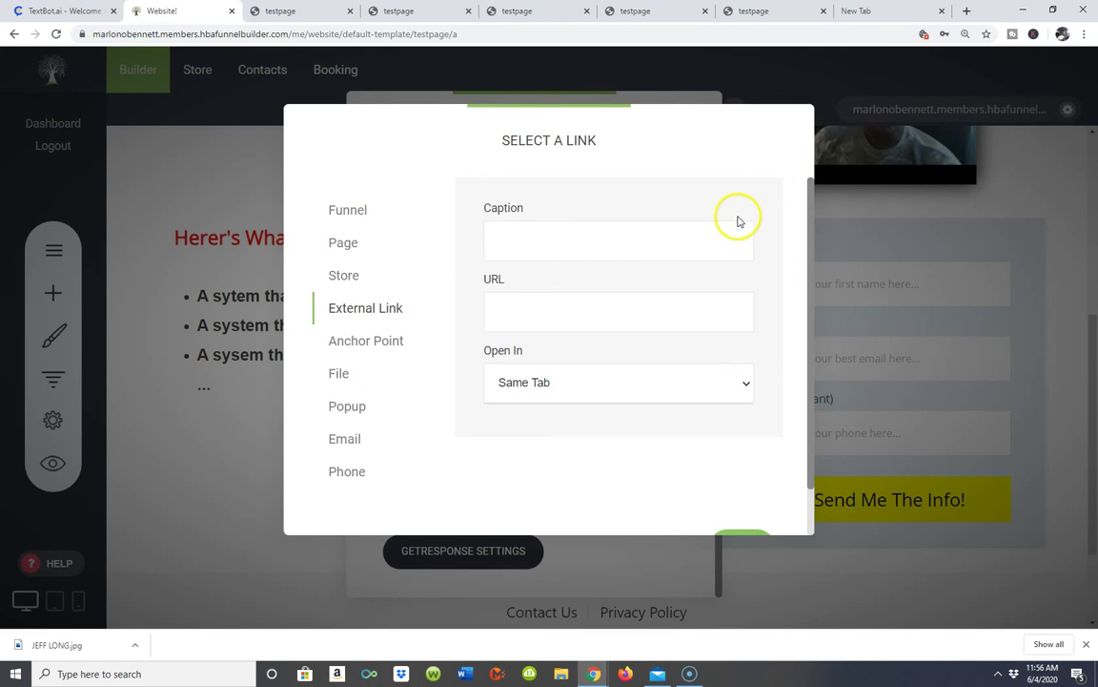
# - Pick the realpassiveincome funnel step, then switch the link type to External Link
pyautogui.click(449, 209)
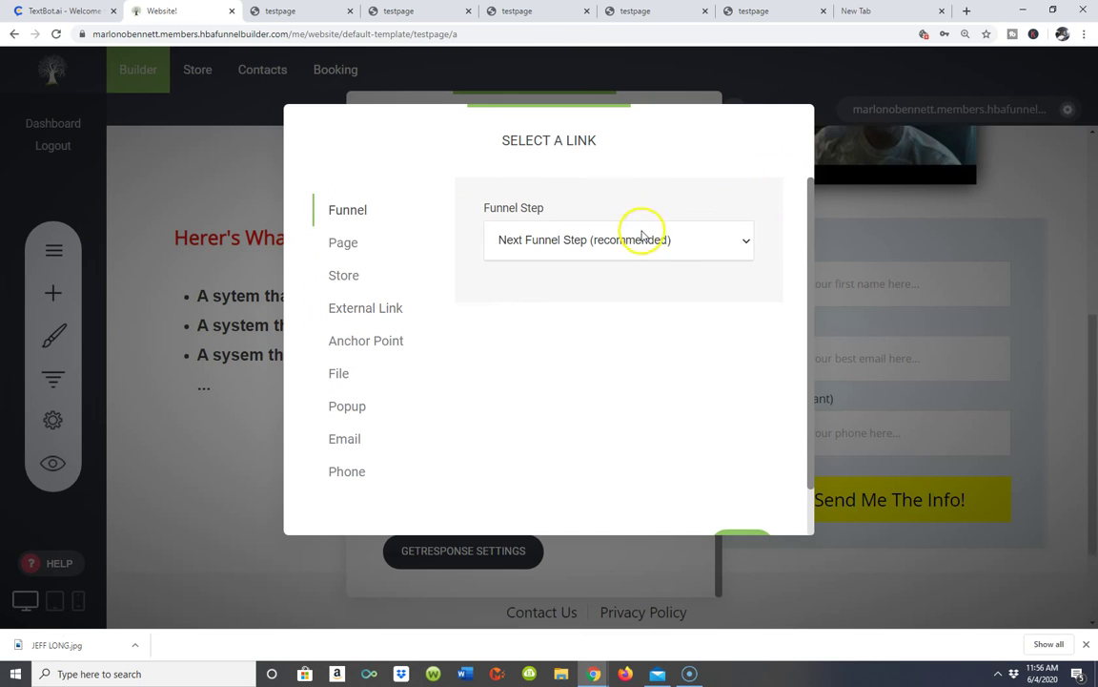
pyautogui.click(739, 242)
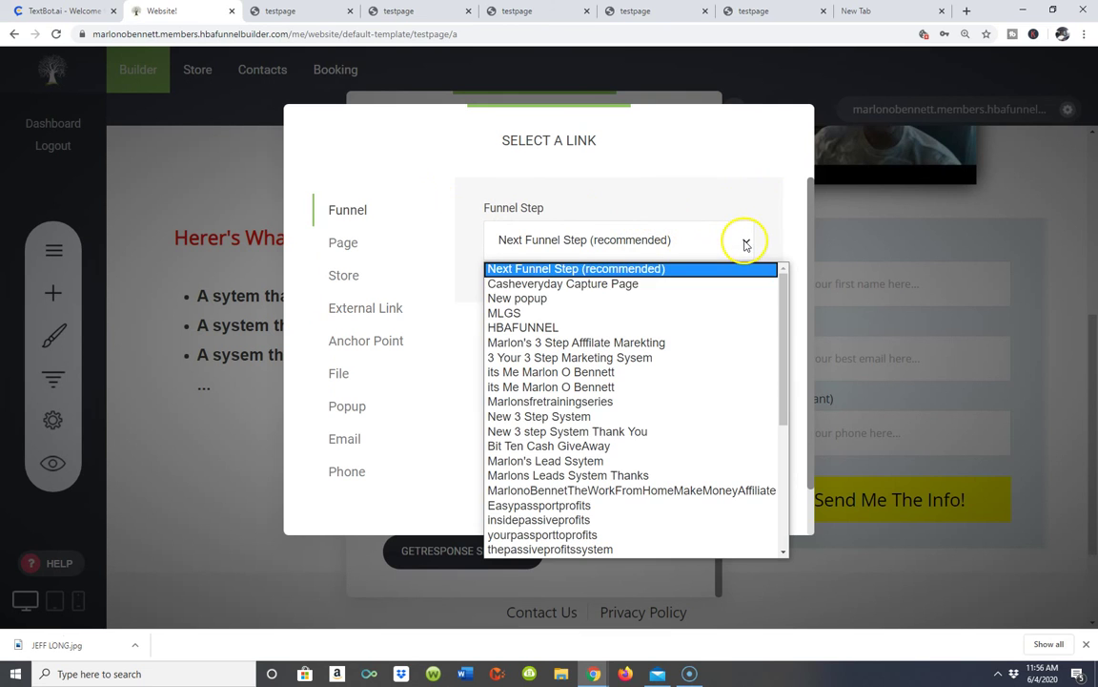
pyautogui.scroll(-5, 577, 325)
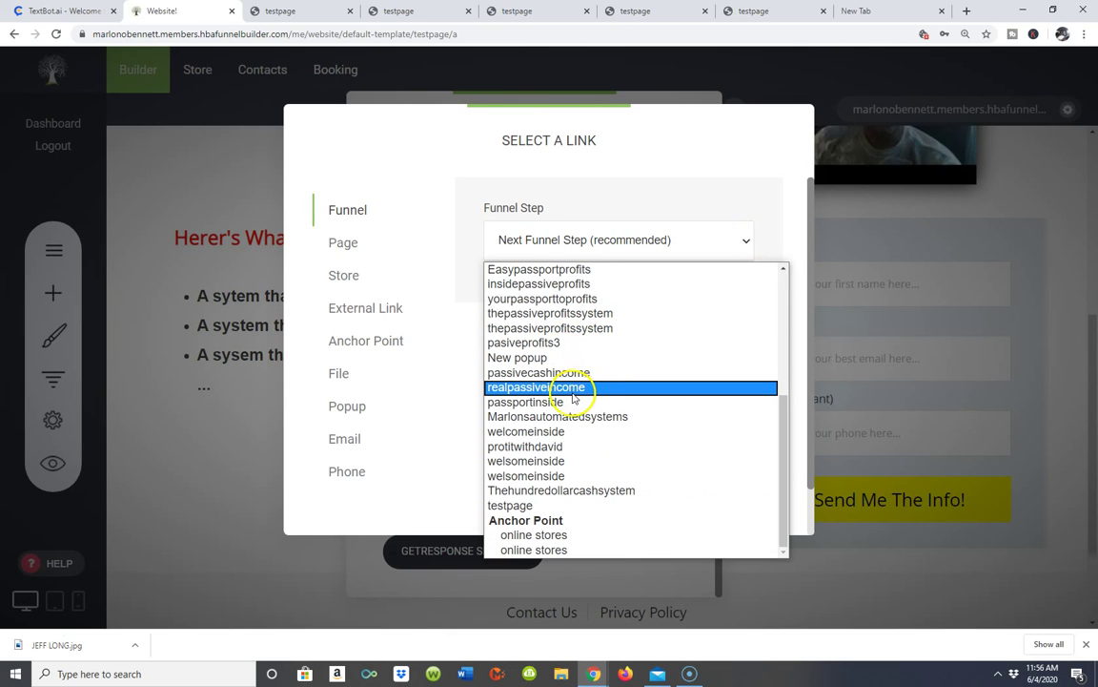
pyautogui.click(573, 389)
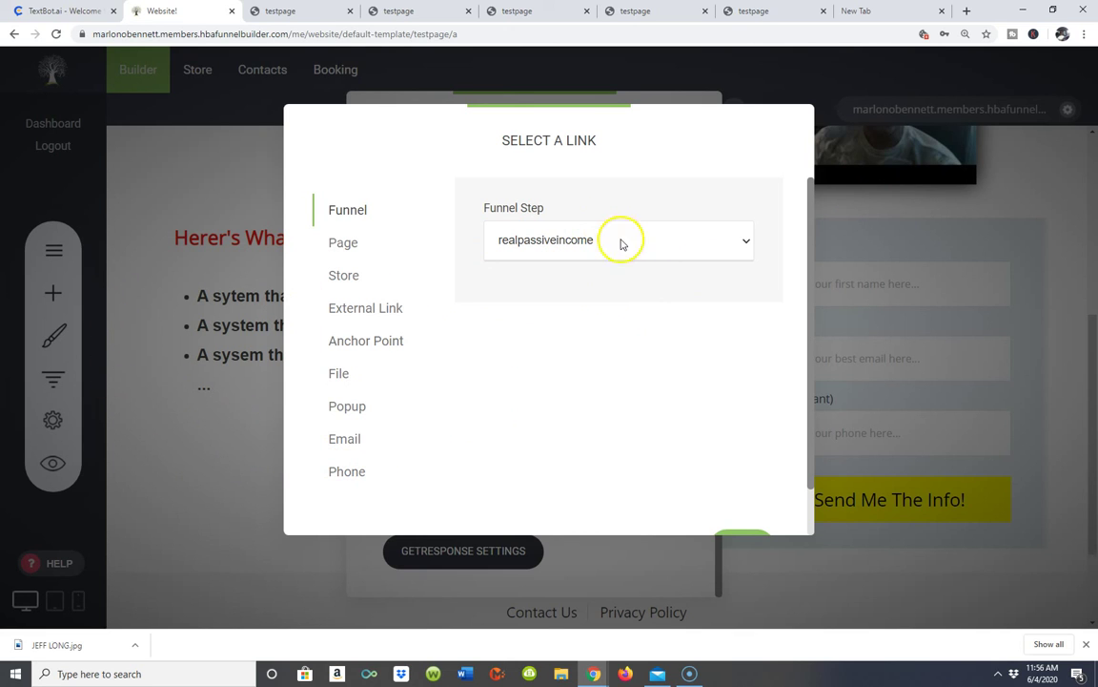
pyautogui.click(741, 244)
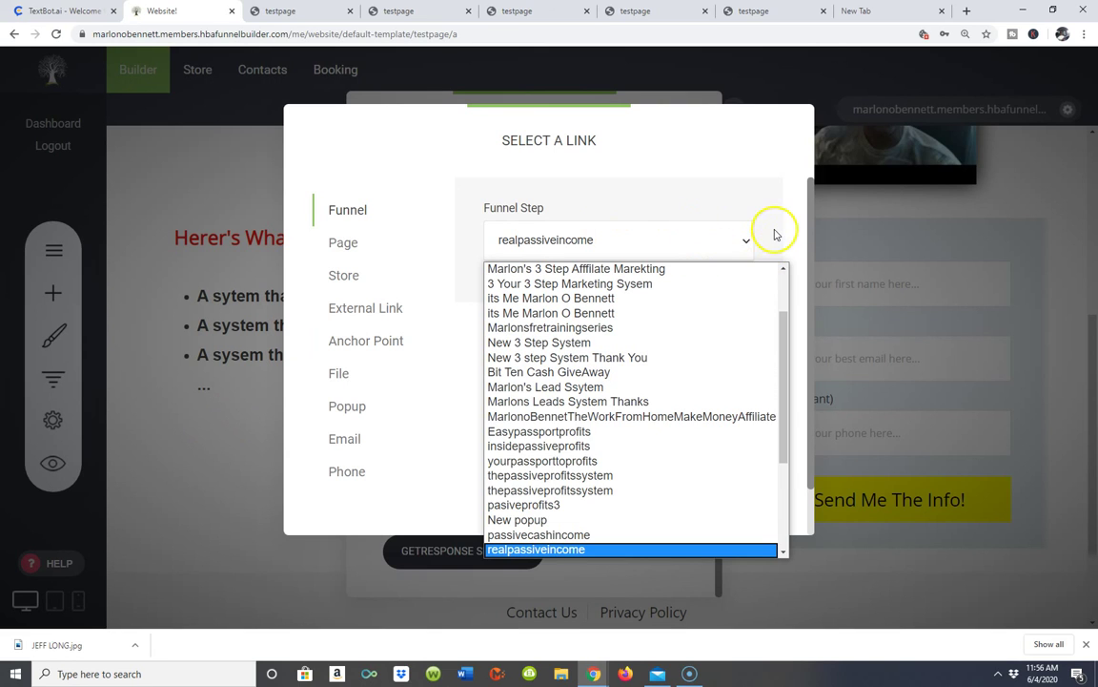
pyautogui.click(377, 308)
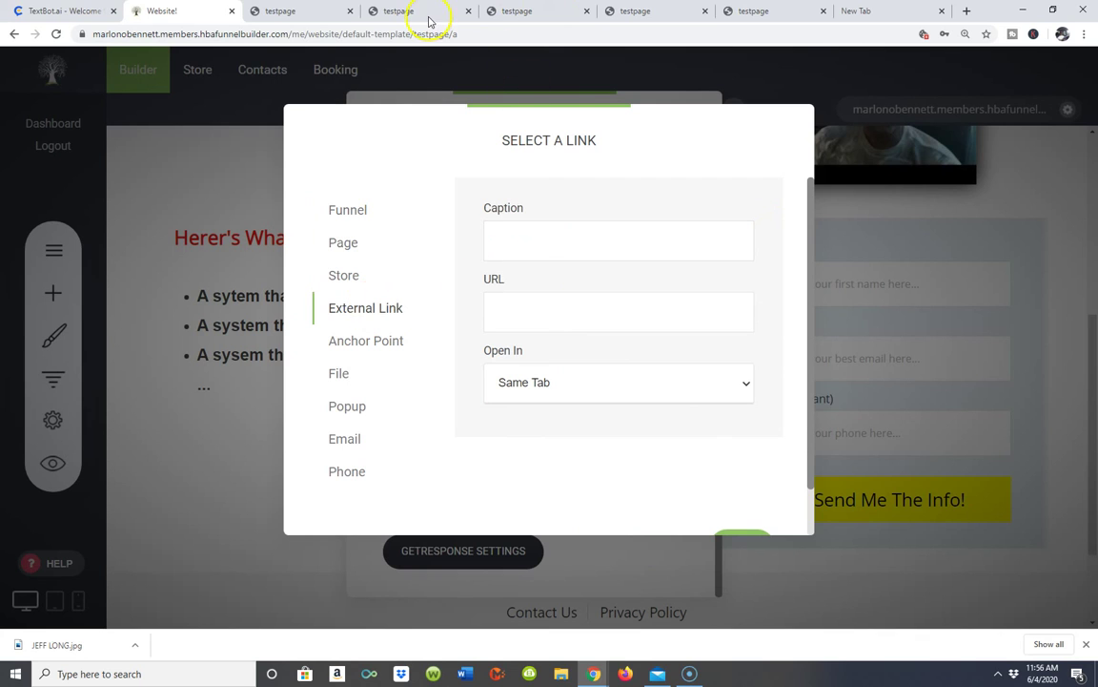
# - Paste the 100dollars.ai affiliate referral link as the external thank-you URL and confirm it
pyautogui.click(29, 643)
pyautogui.click(587, 307)
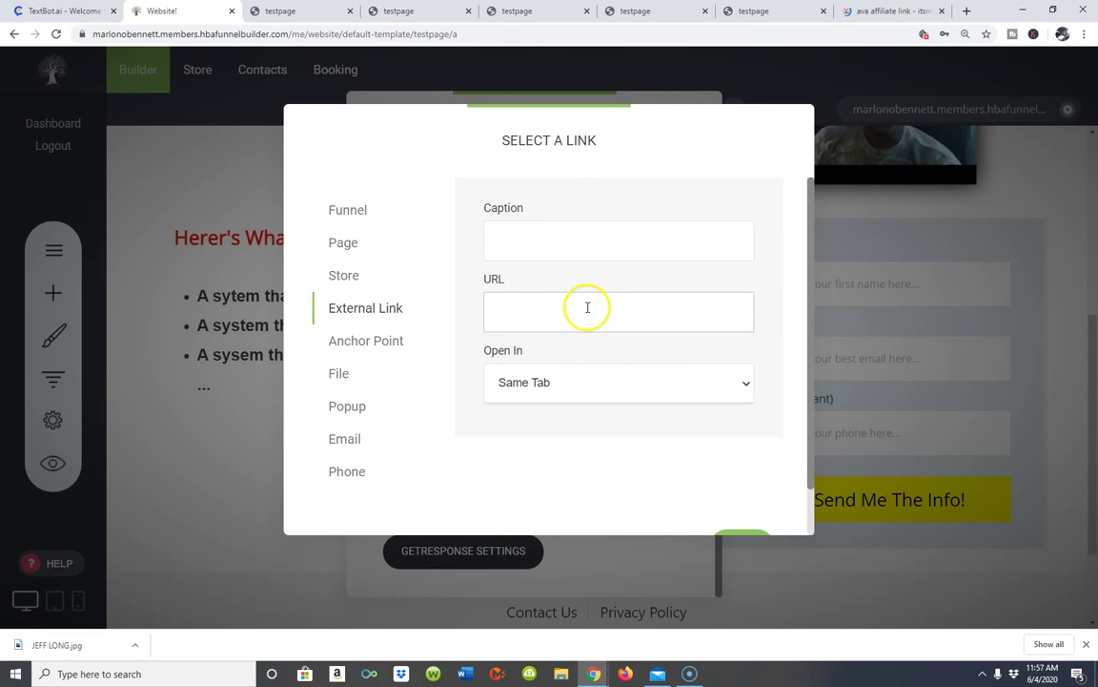
pyautogui.rightClick(587, 307)
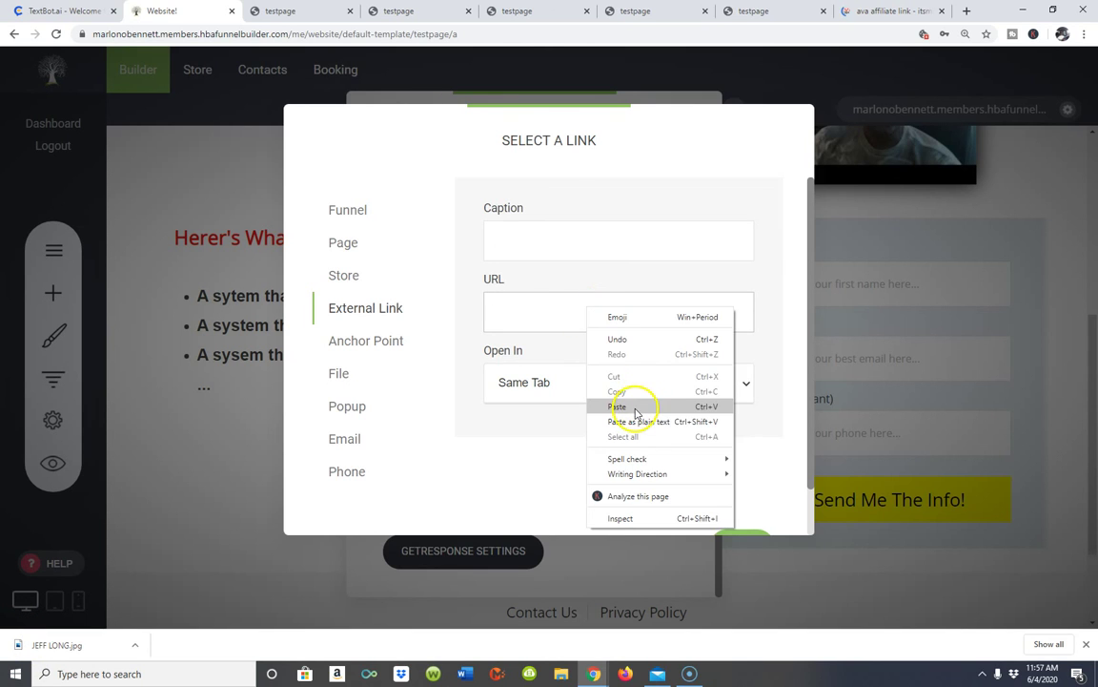
pyautogui.click(636, 408)
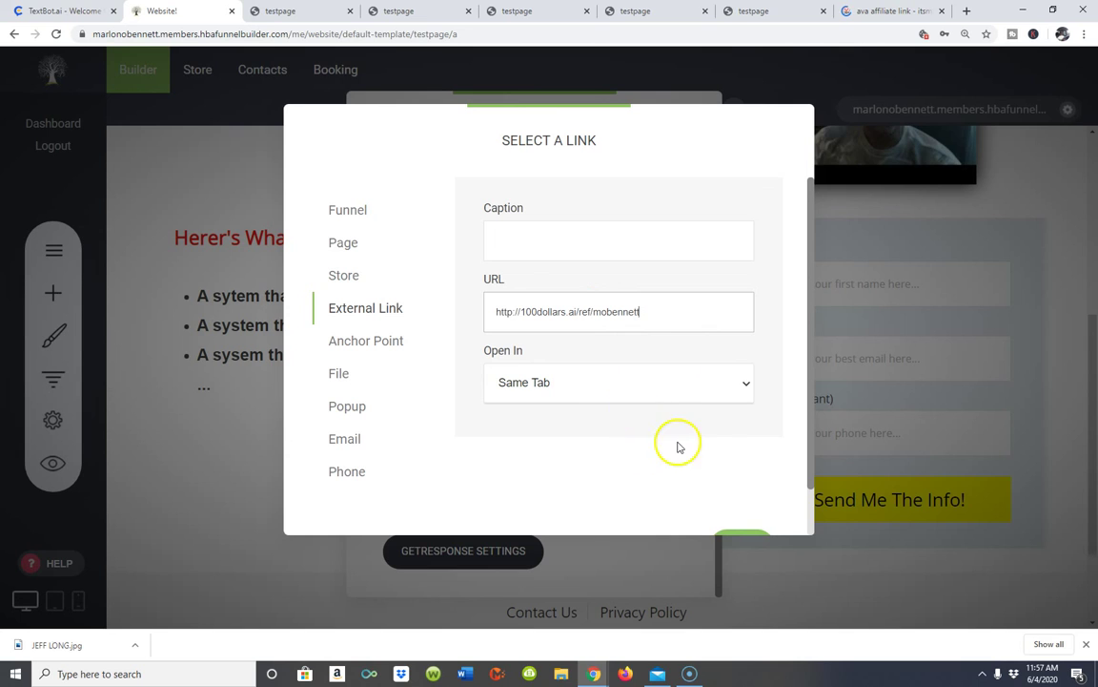
pyautogui.scroll(-2, 792, 488)
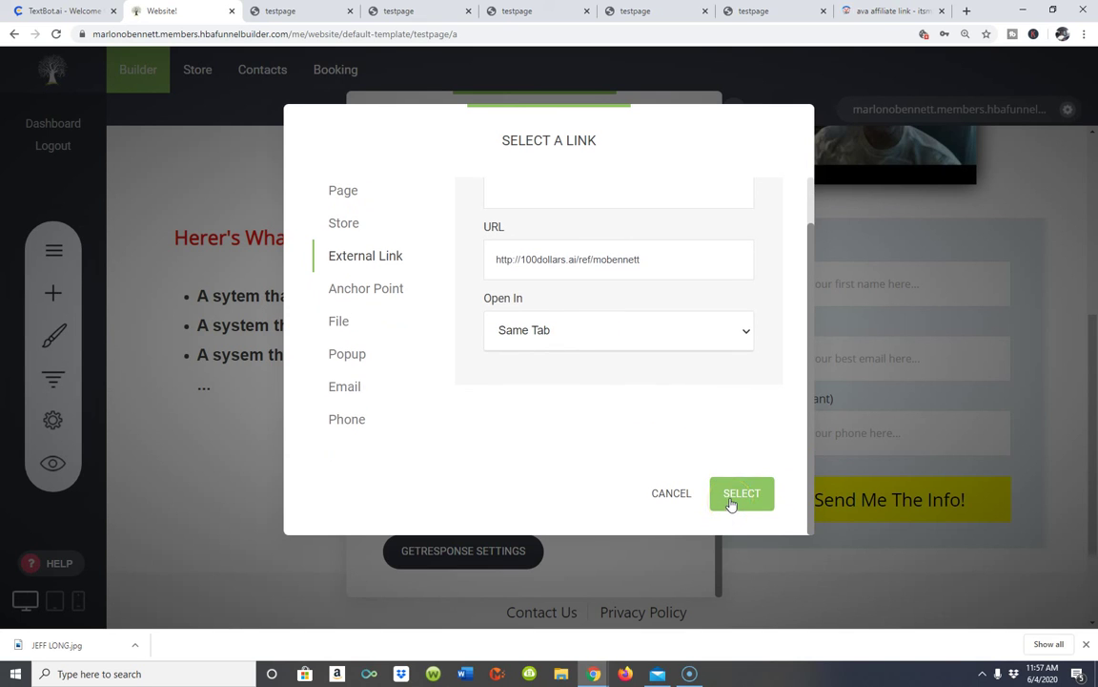
pyautogui.click(741, 493)
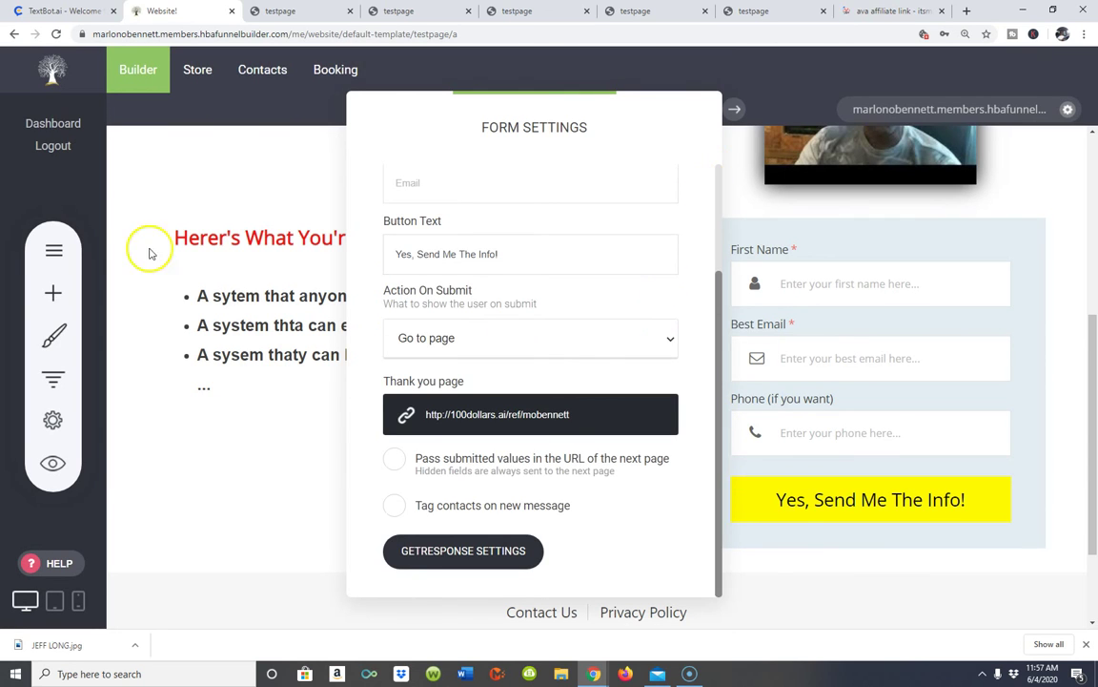
# - Close Form Settings, save the page, and open the live testpage
pyautogui.click(276, 477)
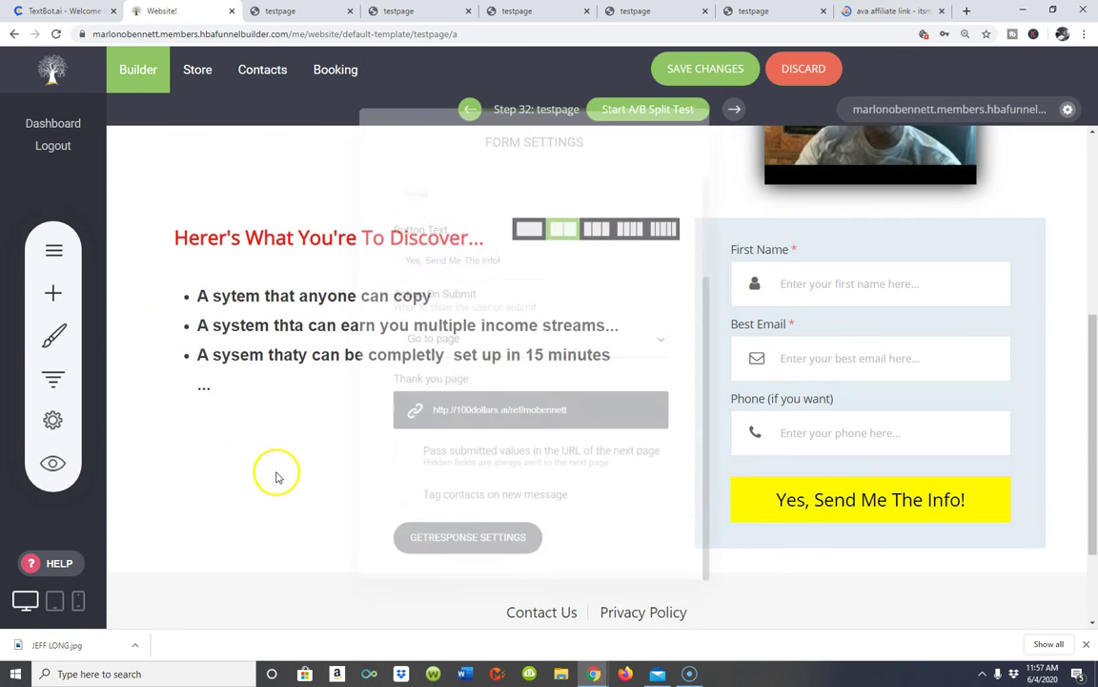
pyautogui.click(712, 69)
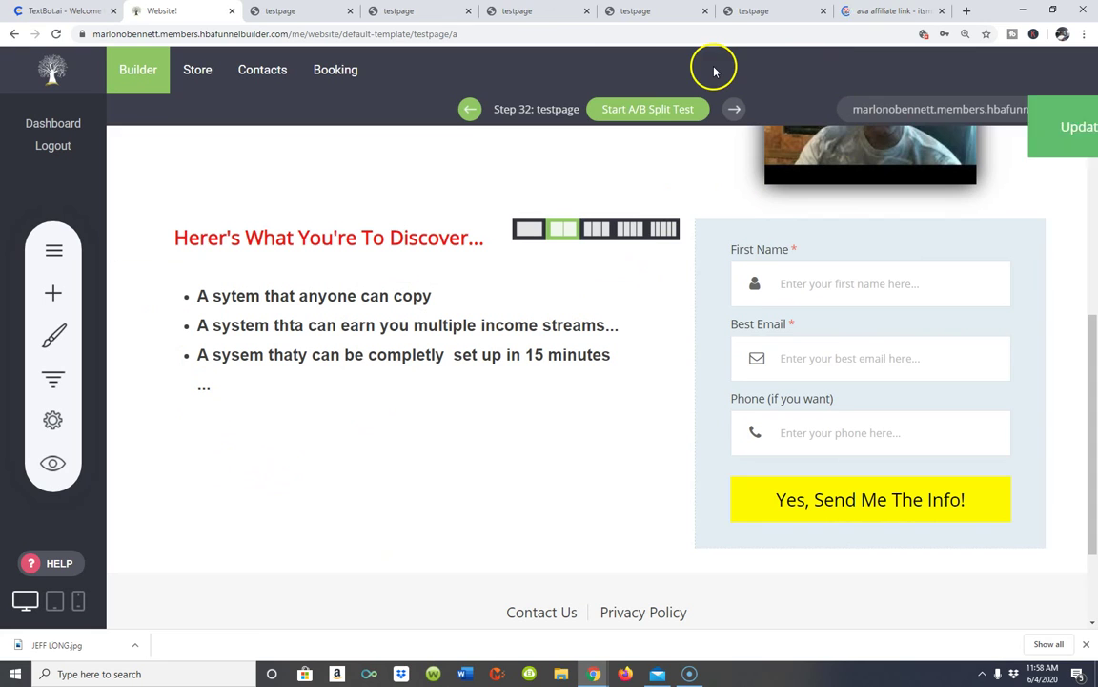
pyautogui.click(896, 113)
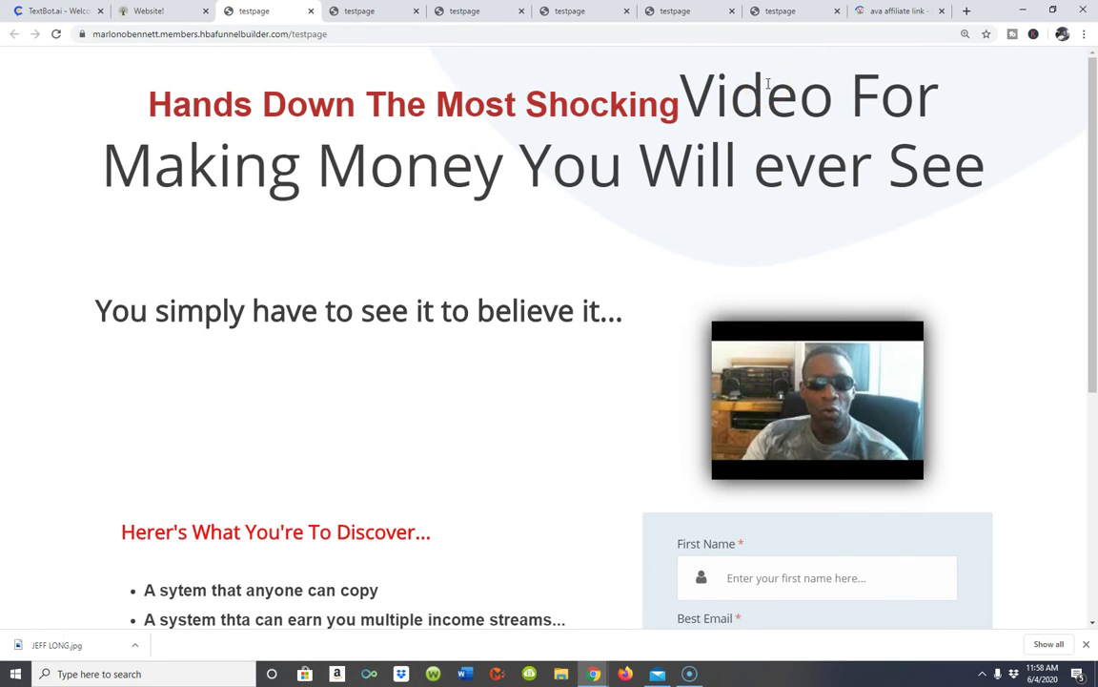
# - Review the live testpage's red headline, video, bullets and signup form, then focus the First Name field
pyautogui.scroll(-2, 728, 123)
pyautogui.scroll(2, 728, 123)
pyautogui.scroll(-1, 591, 248)
pyautogui.scroll(1, 614, 260)
pyautogui.scroll(-5, 670, 275)
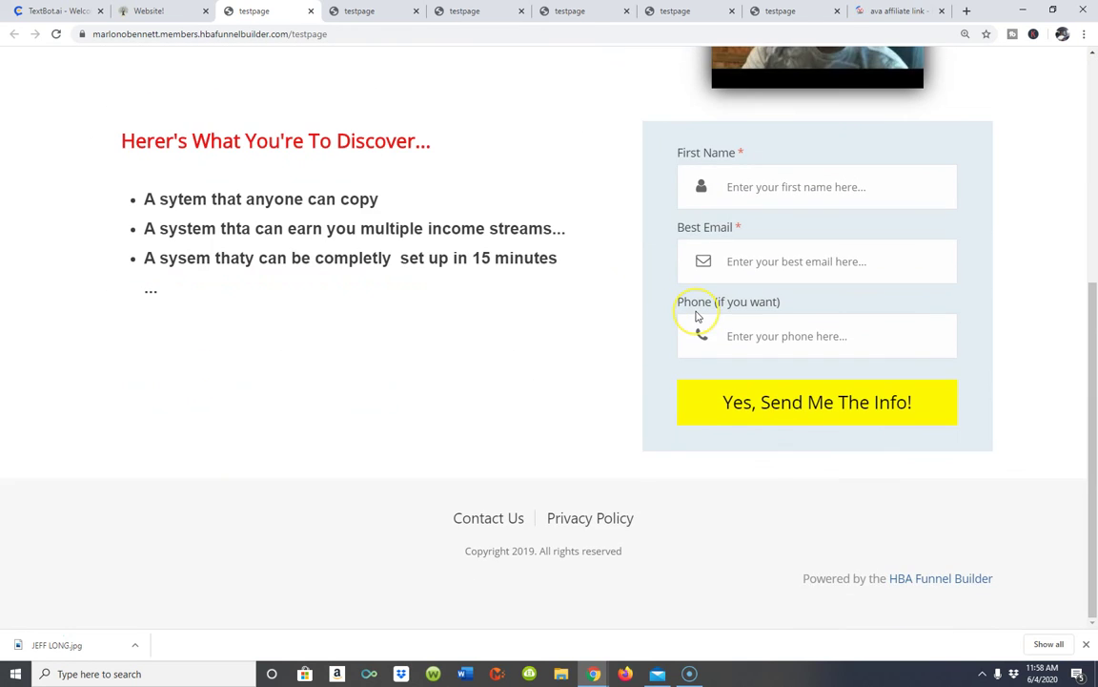
pyautogui.scroll(5, 696, 317)
pyautogui.scroll(-1, 604, 158)
pyautogui.scroll(1, 605, 157)
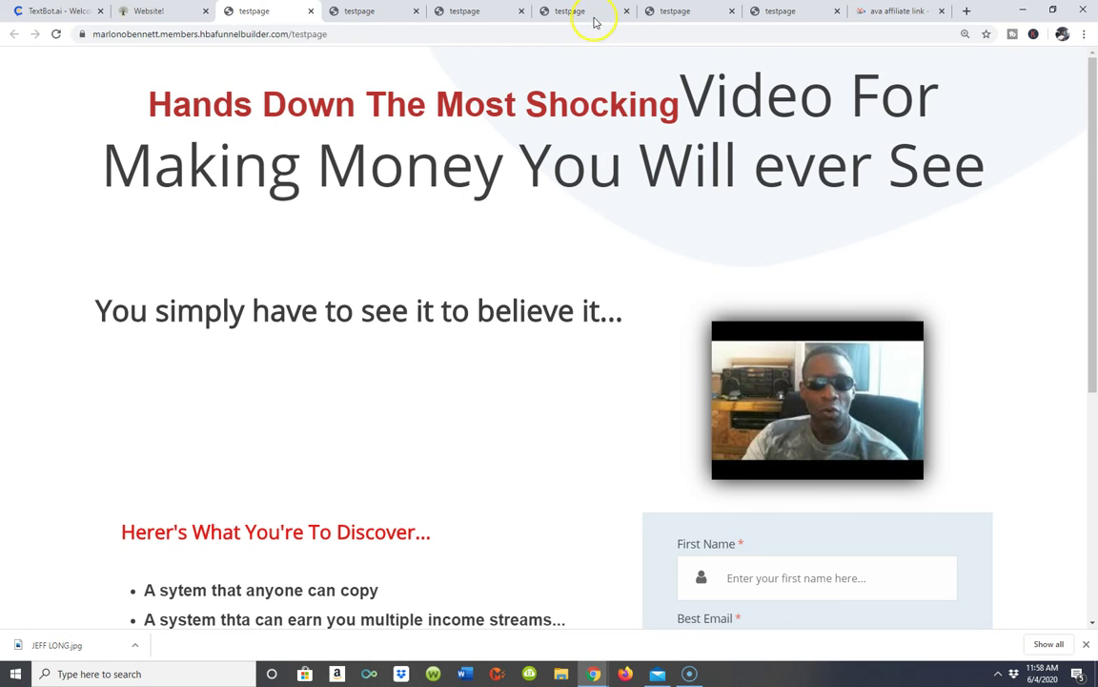
pyautogui.scroll(-4, 515, 343)
pyautogui.scroll(4, 713, 284)
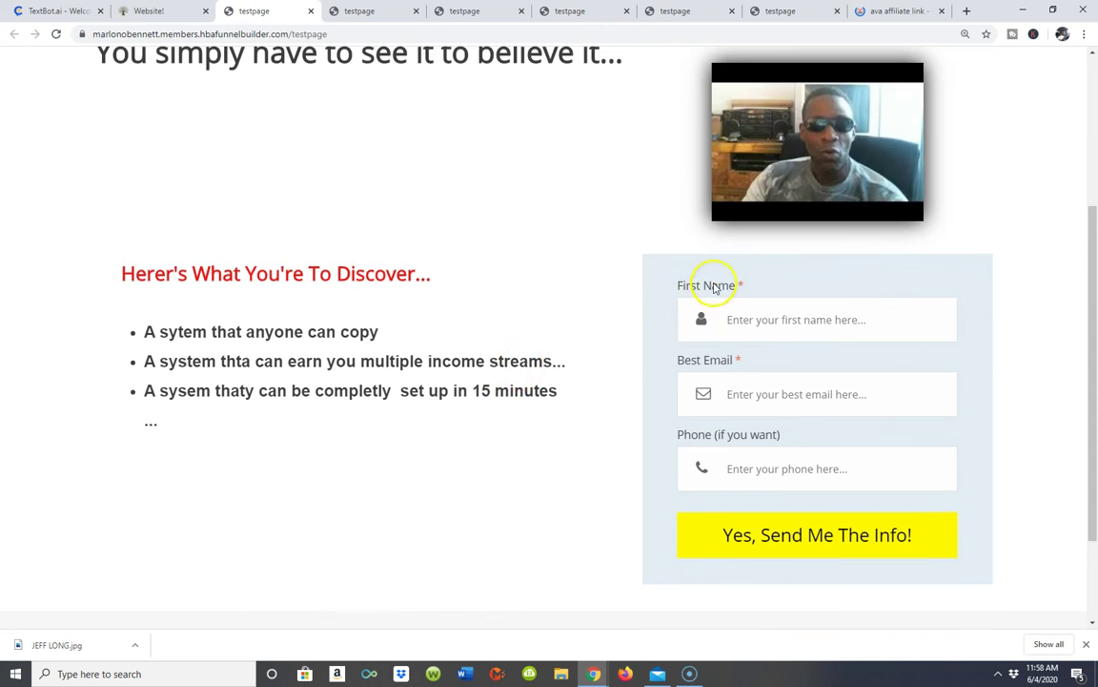
pyautogui.scroll(-2, 713, 286)
pyautogui.scroll(-1, 758, 286)
pyautogui.click(780, 316)
# - Fill in a first name and e-mail address and submit the form to reach the 100dollars.ai page
pyautogui.write('m')
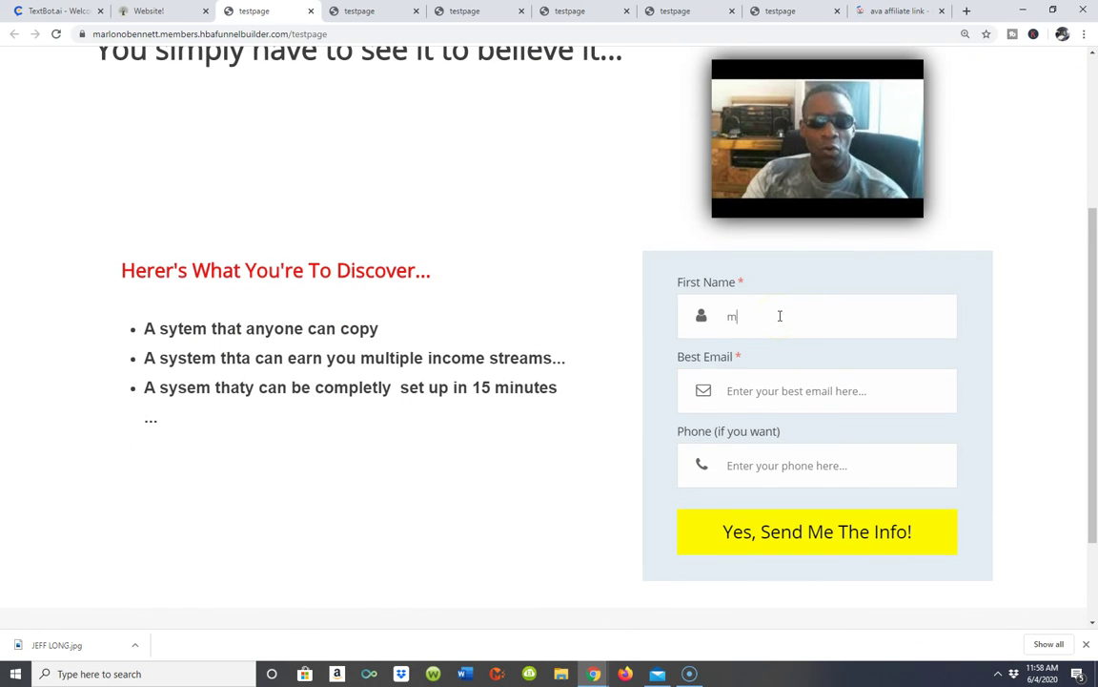
pyautogui.write('arlon')
pyautogui.click(774, 390)
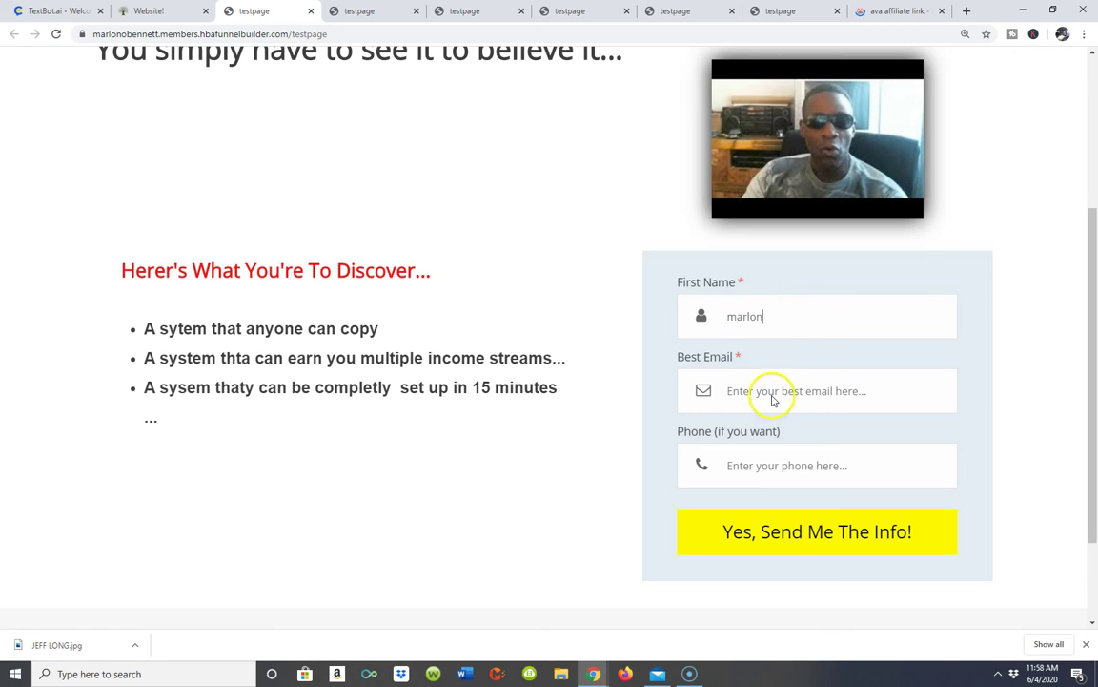
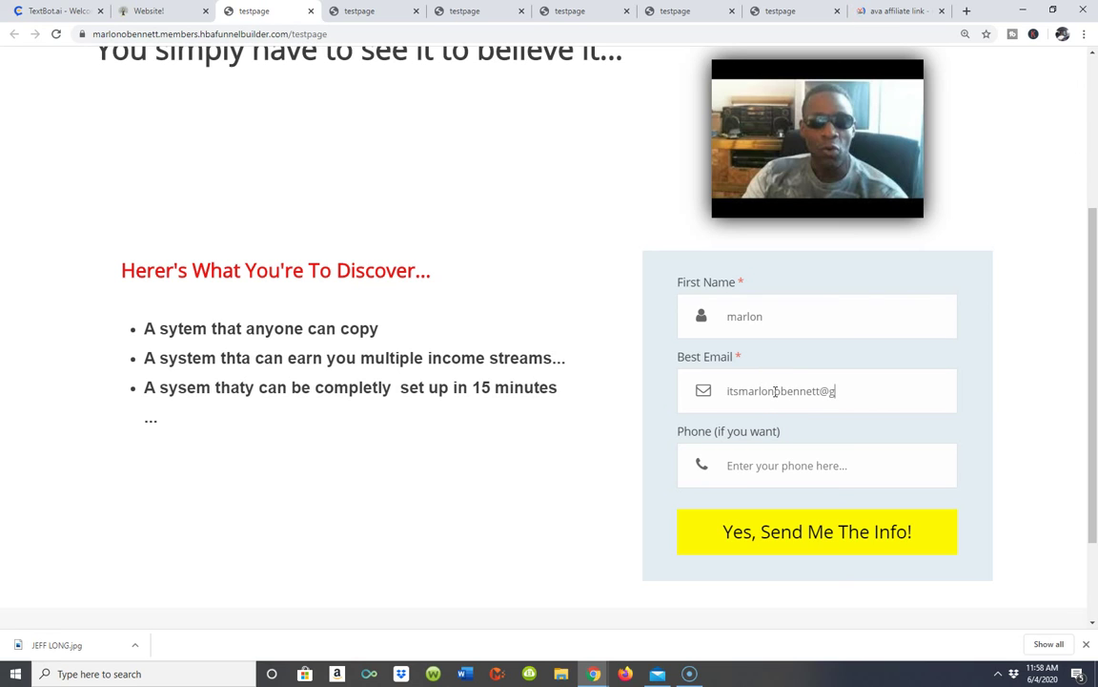
pyautogui.click(764, 539)
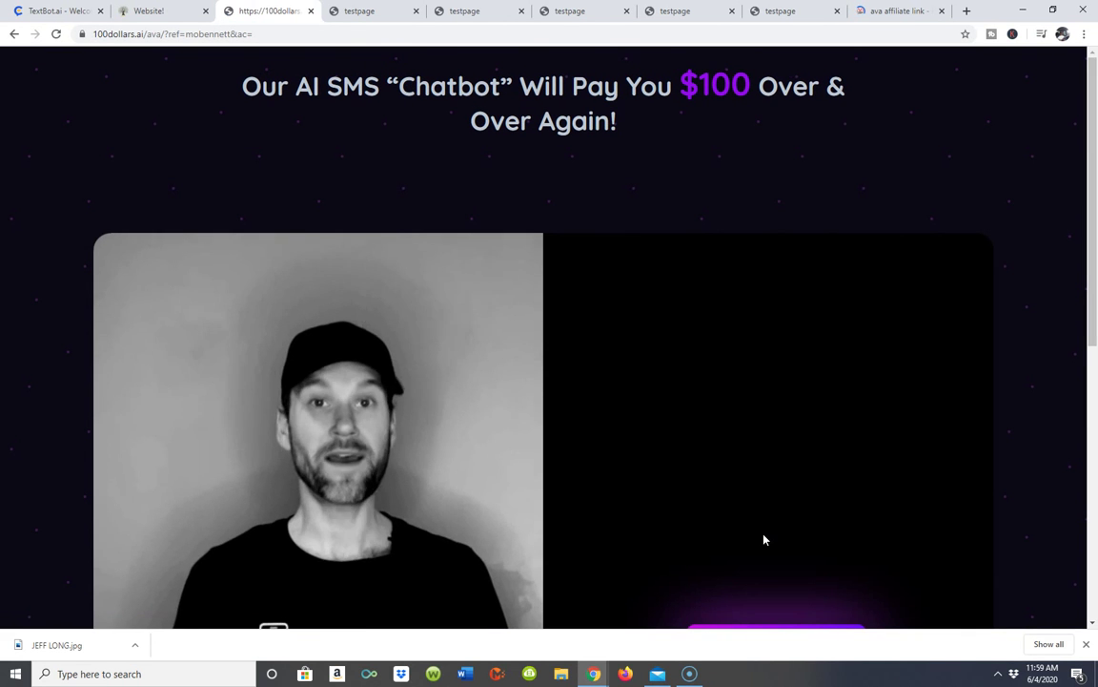
# - Look over the 100dollars.ai TextBot.ai affiliate page with its $100 AI SMS chatbot pitch and video
pyautogui.scroll(-3, 333, 443)
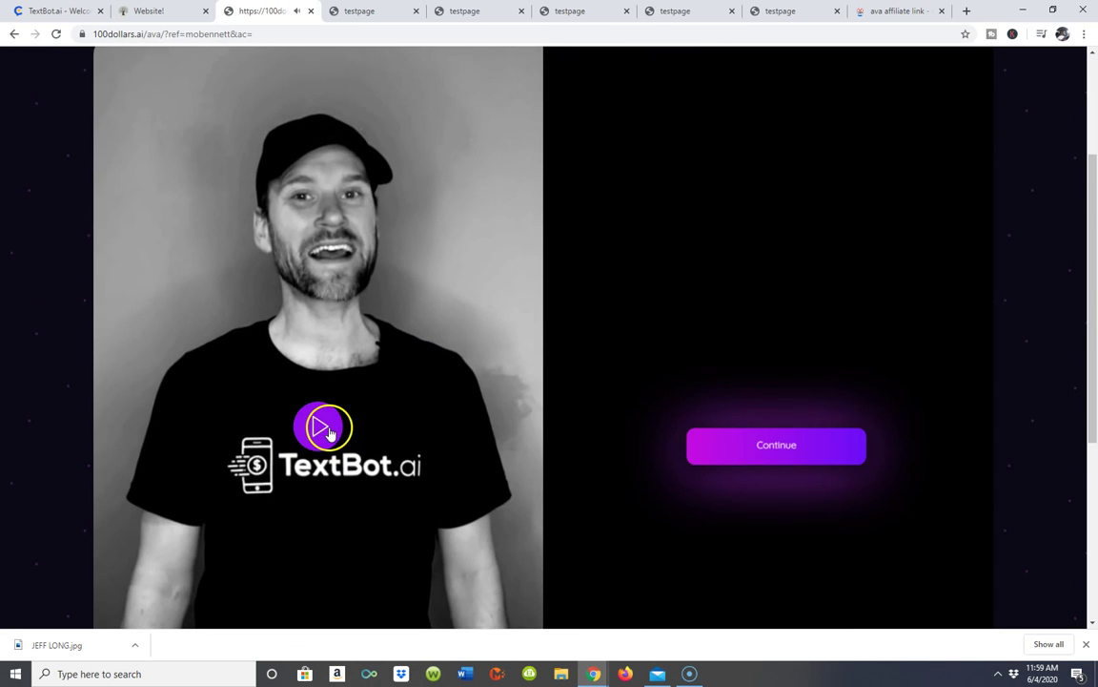
pyautogui.scroll(3, 816, 191)
pyautogui.click(888, 232)
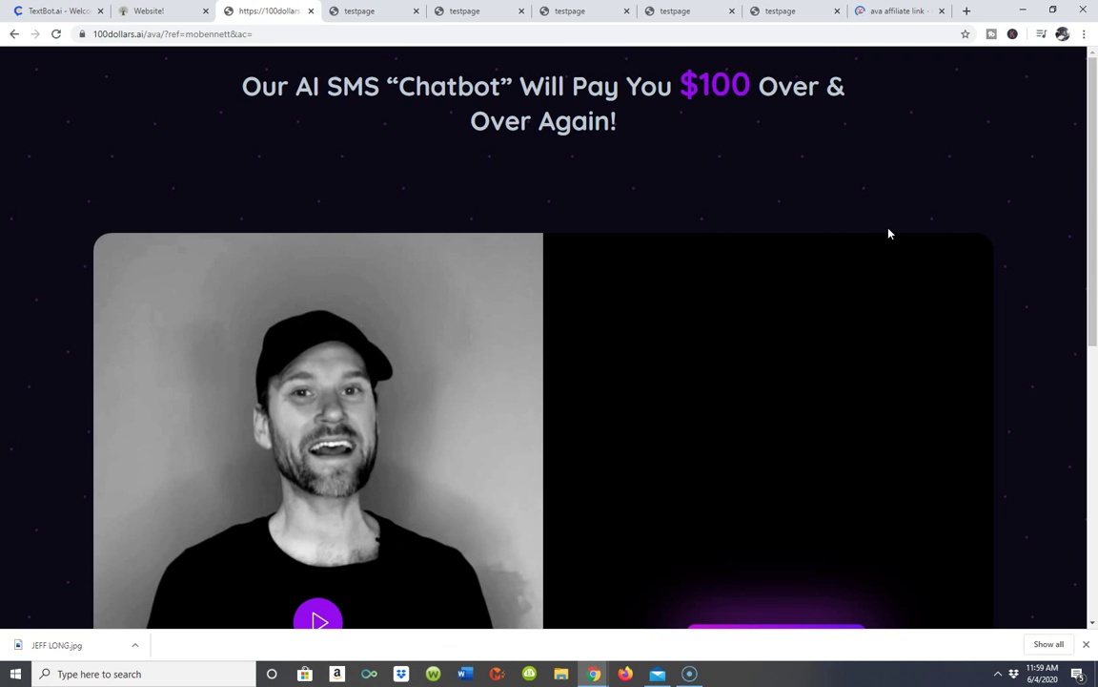
pyautogui.scroll(-3, 889, 232)
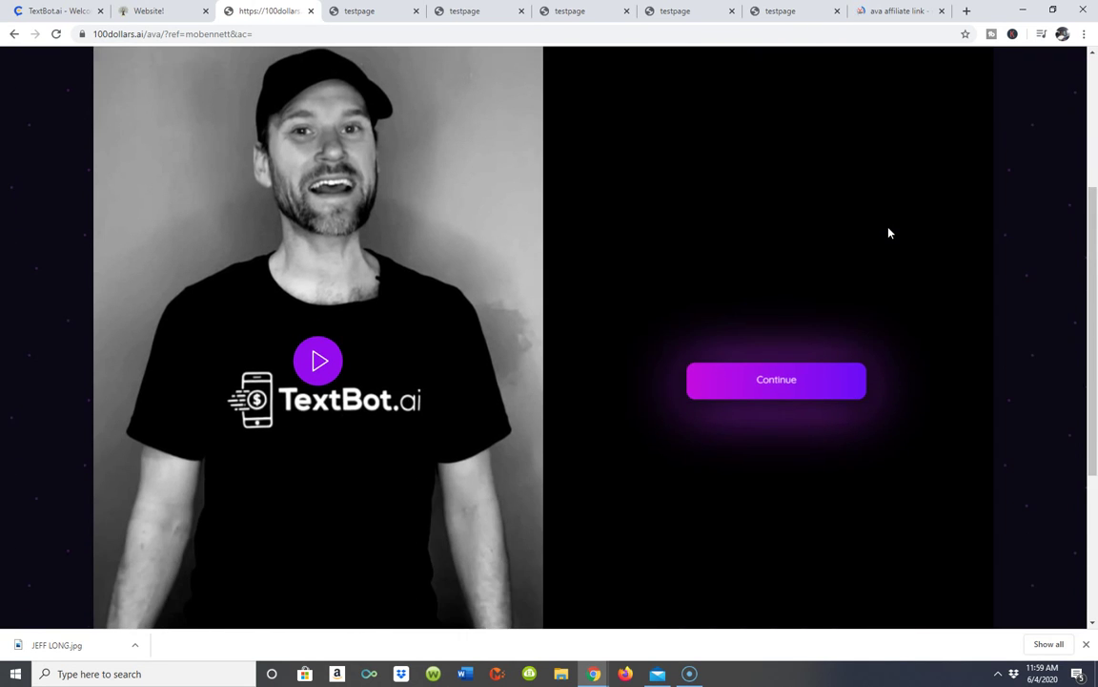
pyautogui.scroll(2, 889, 232)
pyautogui.scroll(-2, 889, 233)
pyautogui.click(889, 225)
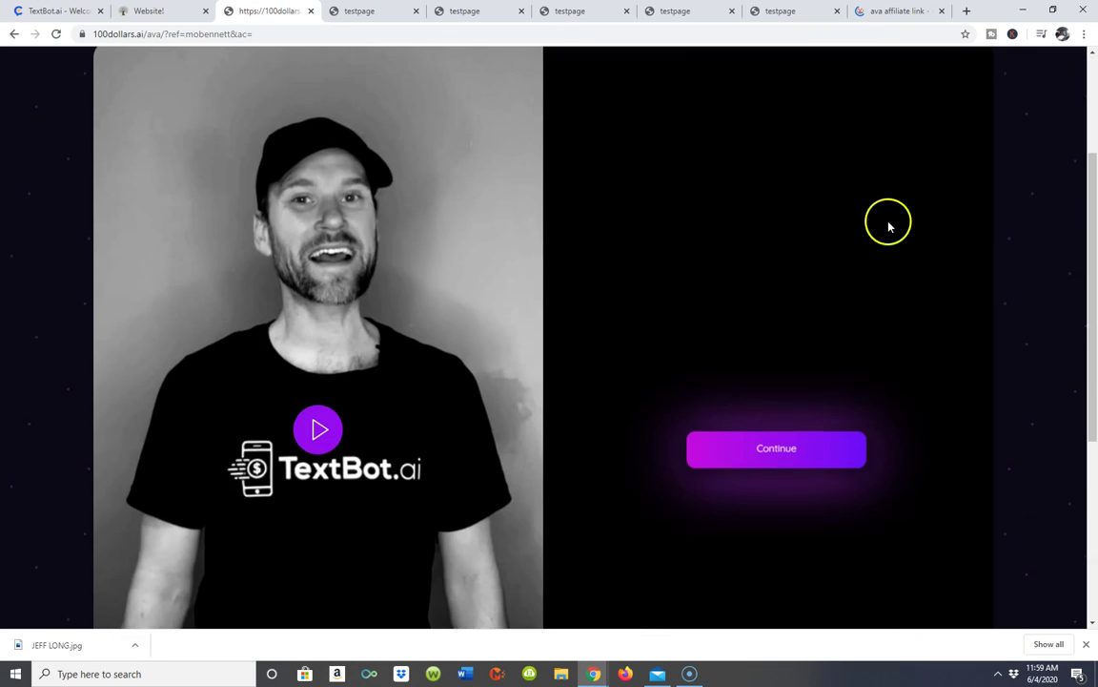
pyautogui.scroll(2, 889, 226)
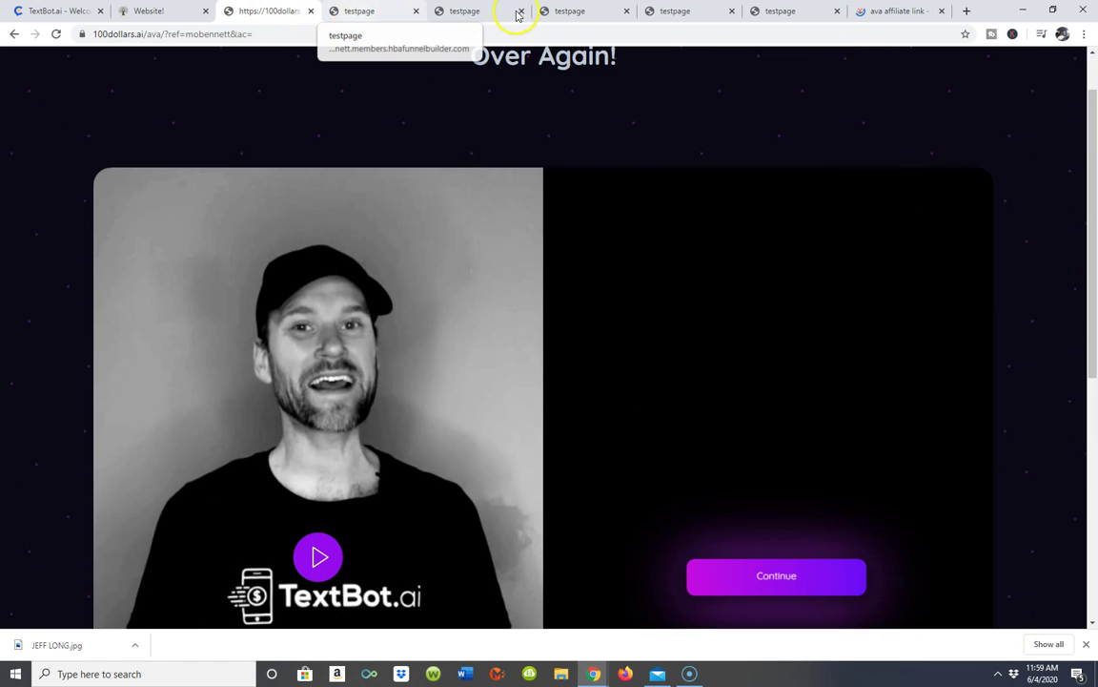
# - Glance at the live testpage tab, revisit the affiliate page, then return to the 'Website!' builder tab
pyautogui.hotkey('ctrl', 'Tab')
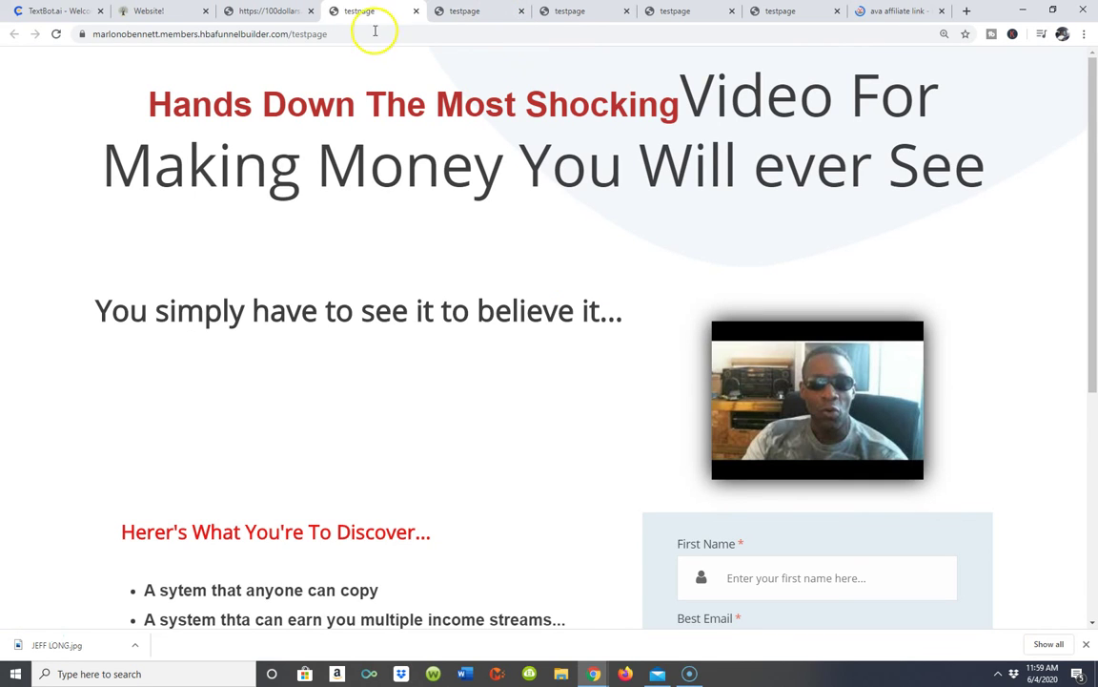
pyautogui.click(287, 10)
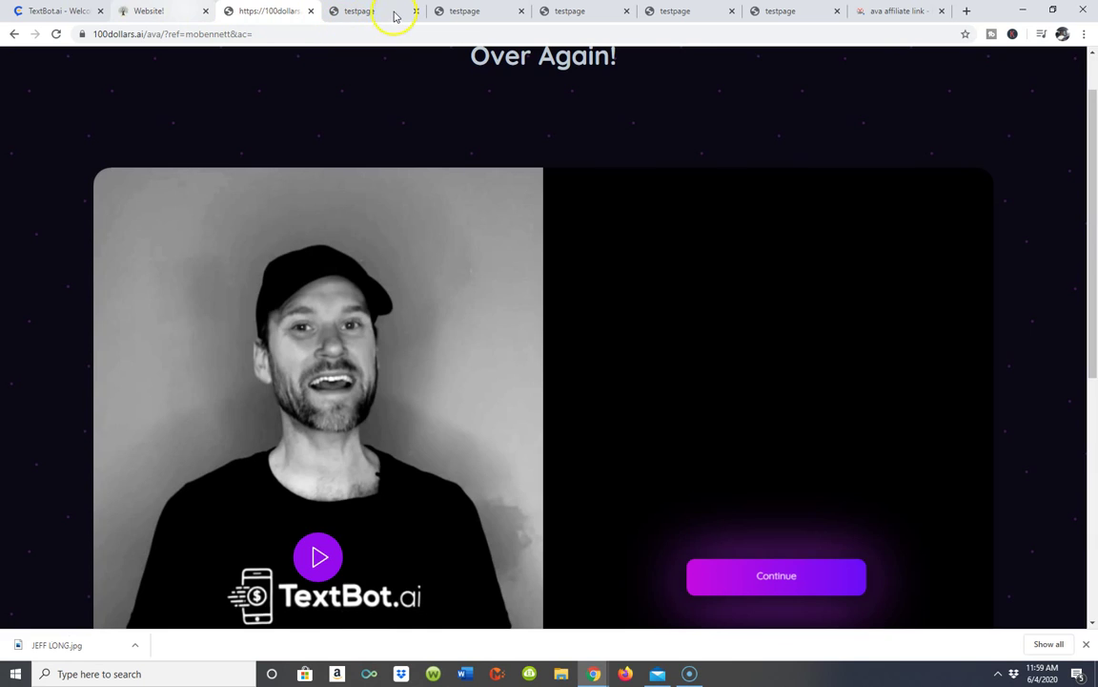
pyautogui.hotkey('ctrl', 'shift', 'Tab')
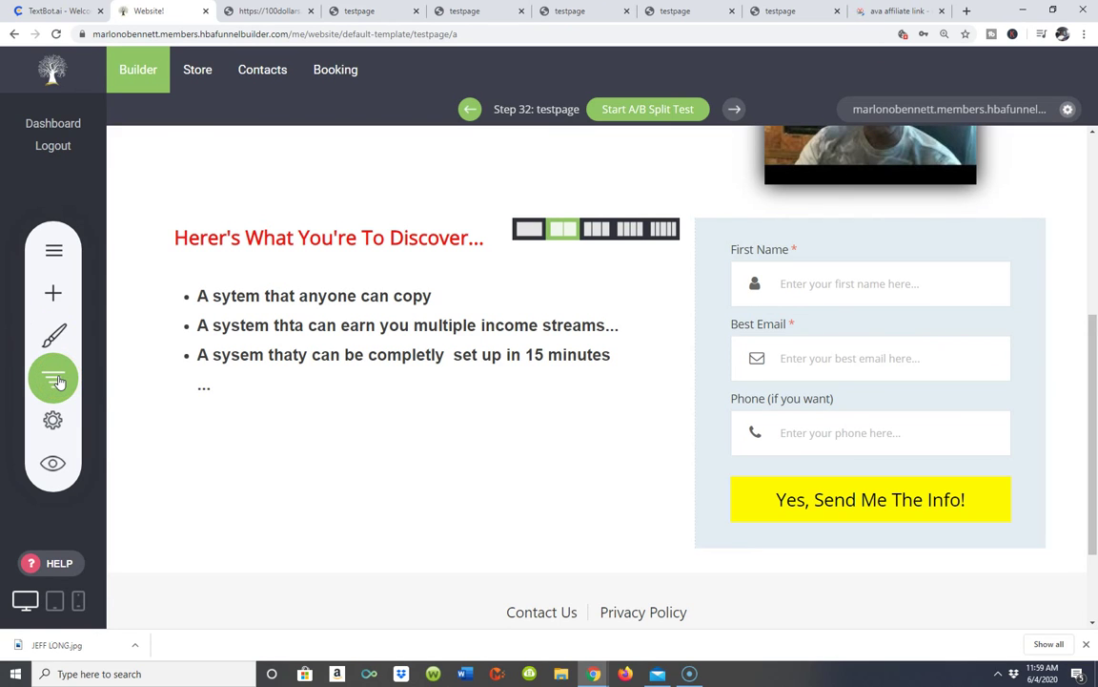
# - Bring up the funnel's steps list from the left toolbar and scroll down through it
pyautogui.moveTo(459, 271)
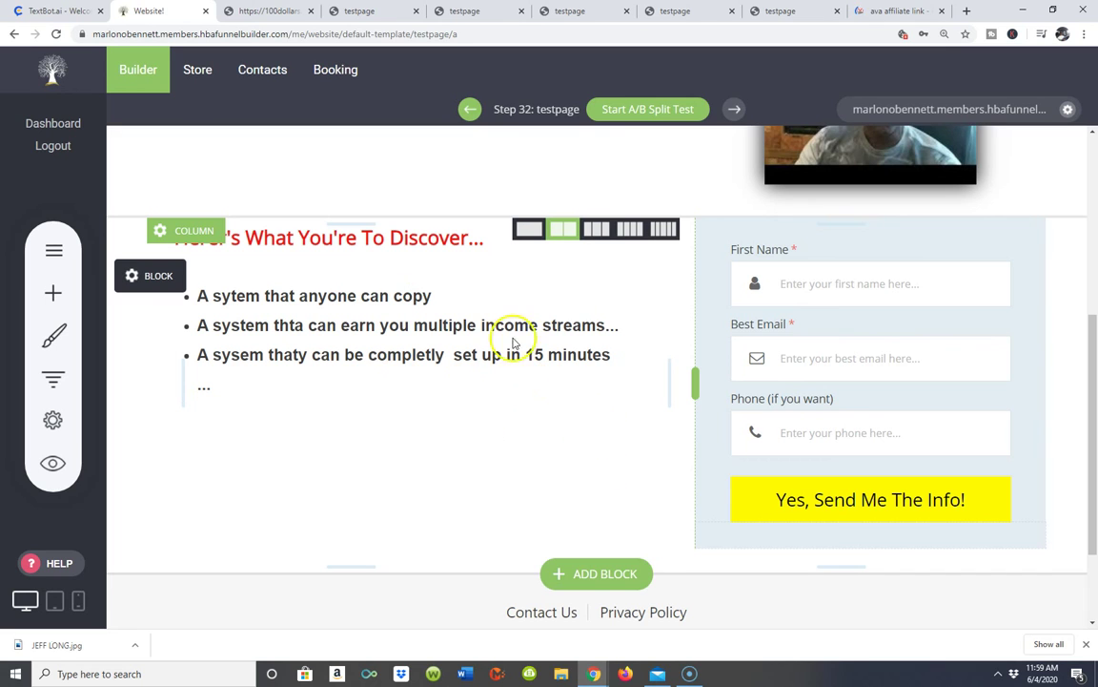
pyautogui.click(55, 381)
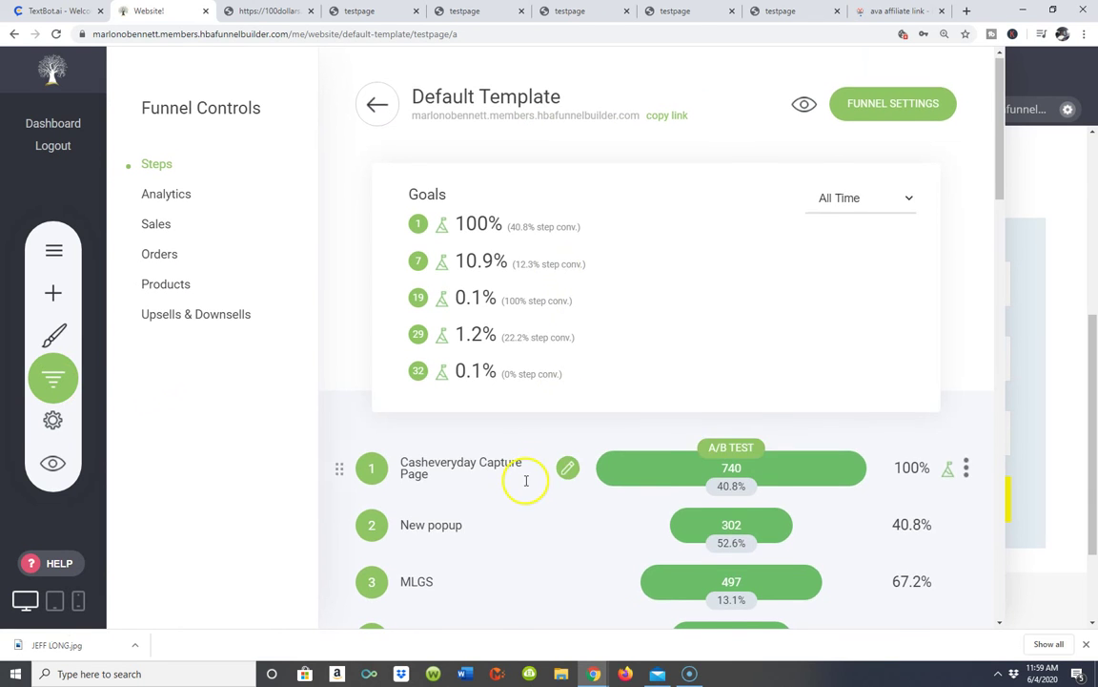
pyautogui.scroll(-1, 523, 486)
pyautogui.scroll(-10, 575, 555)
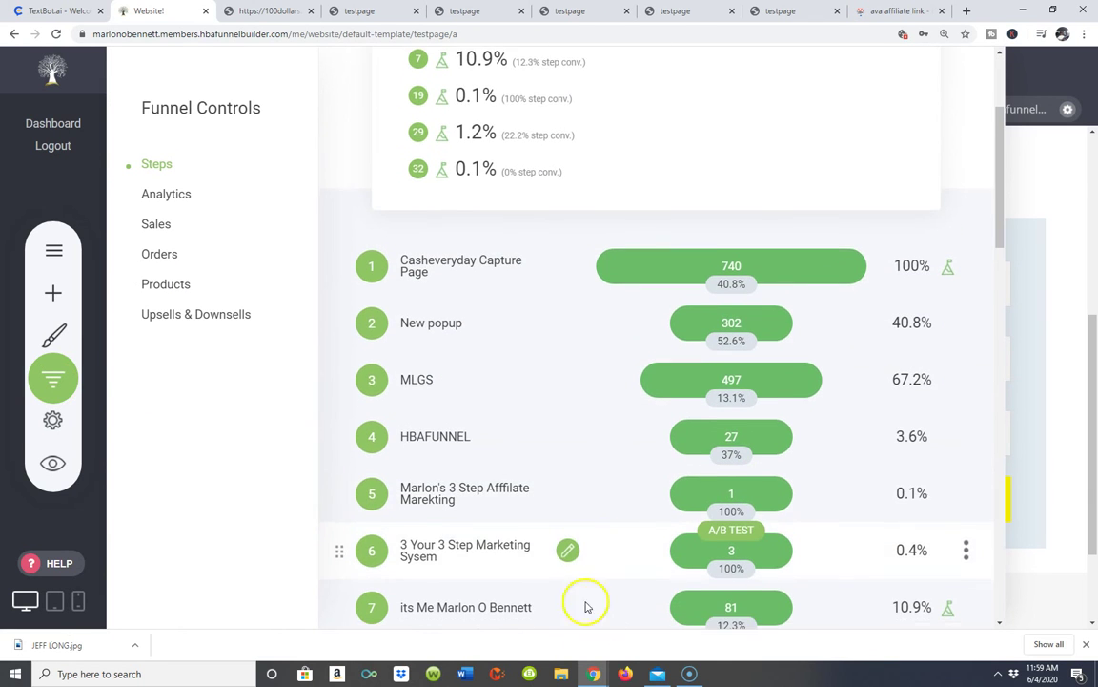
pyautogui.scroll(-5, 684, 573)
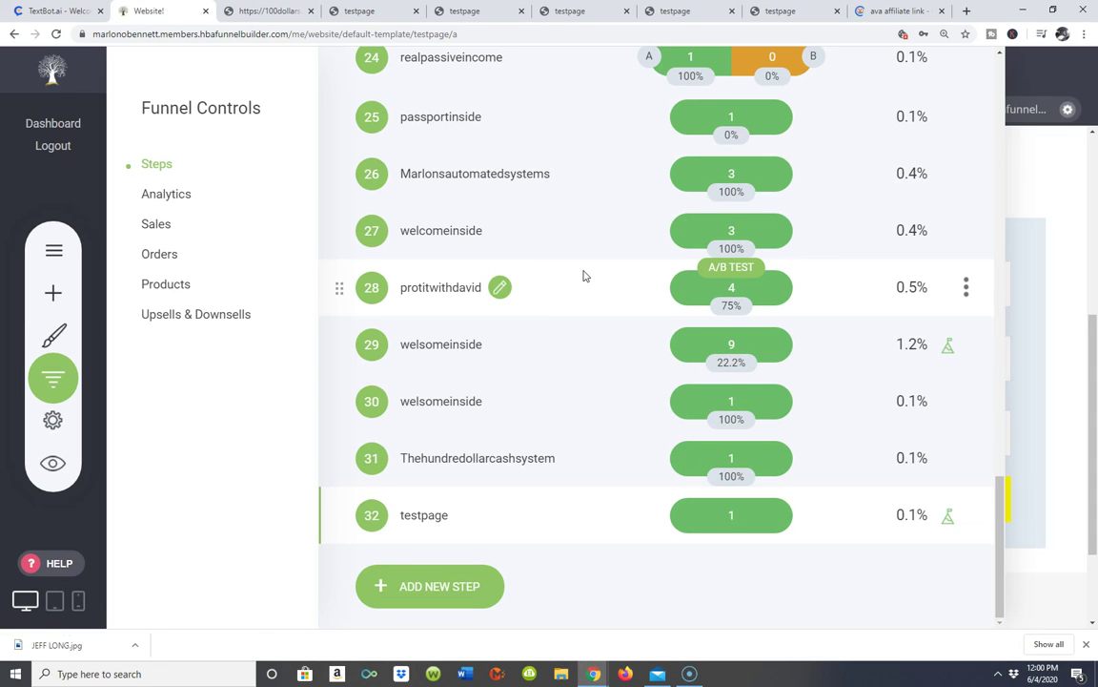
# - Dismiss the stray context menu, find step 32 'testpage' in the list, and open it in the editor
pyautogui.rightClick(584, 276)
pyautogui.click(498, 287)
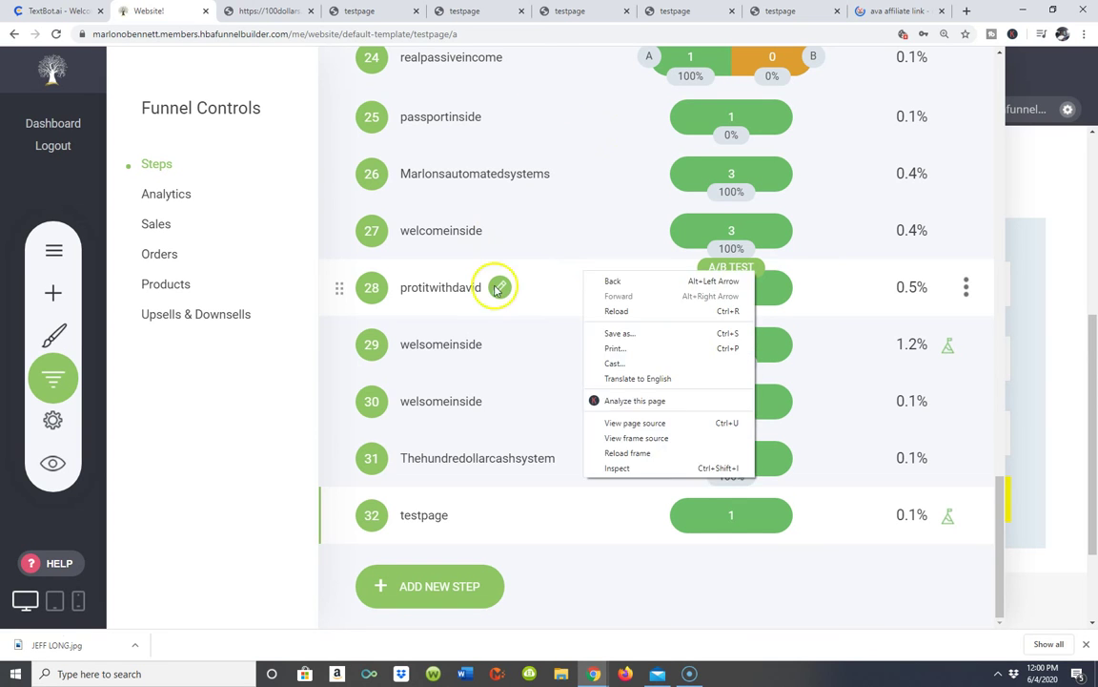
pyautogui.scroll(3, 598, 492)
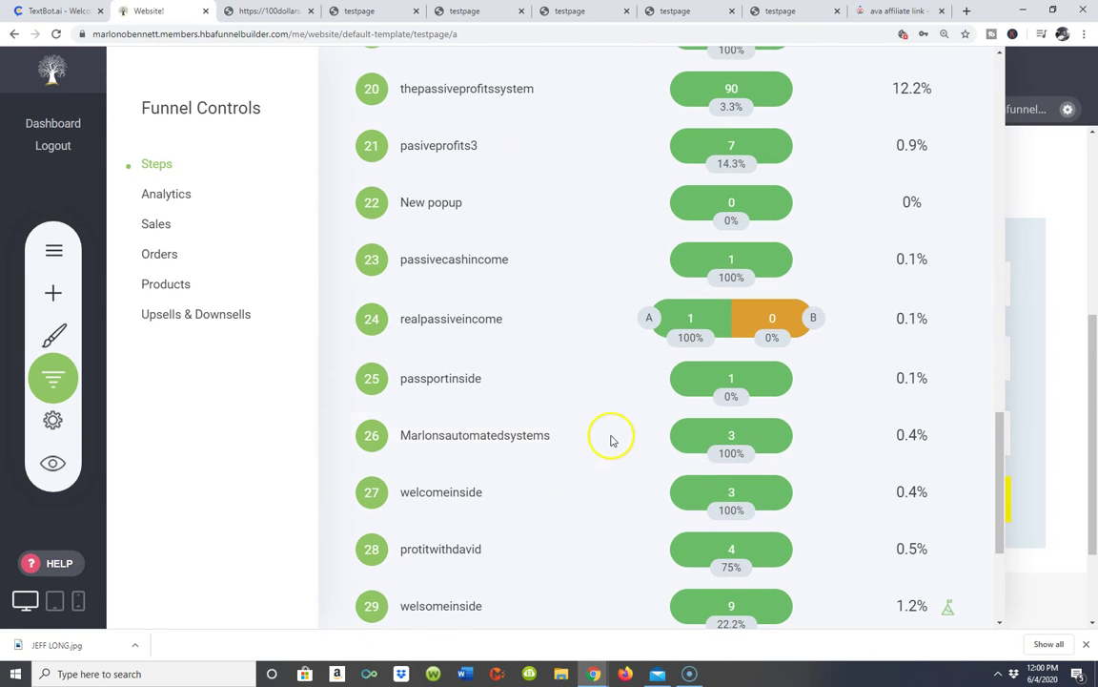
pyautogui.scroll(5, 613, 387)
pyautogui.scroll(-5, 613, 387)
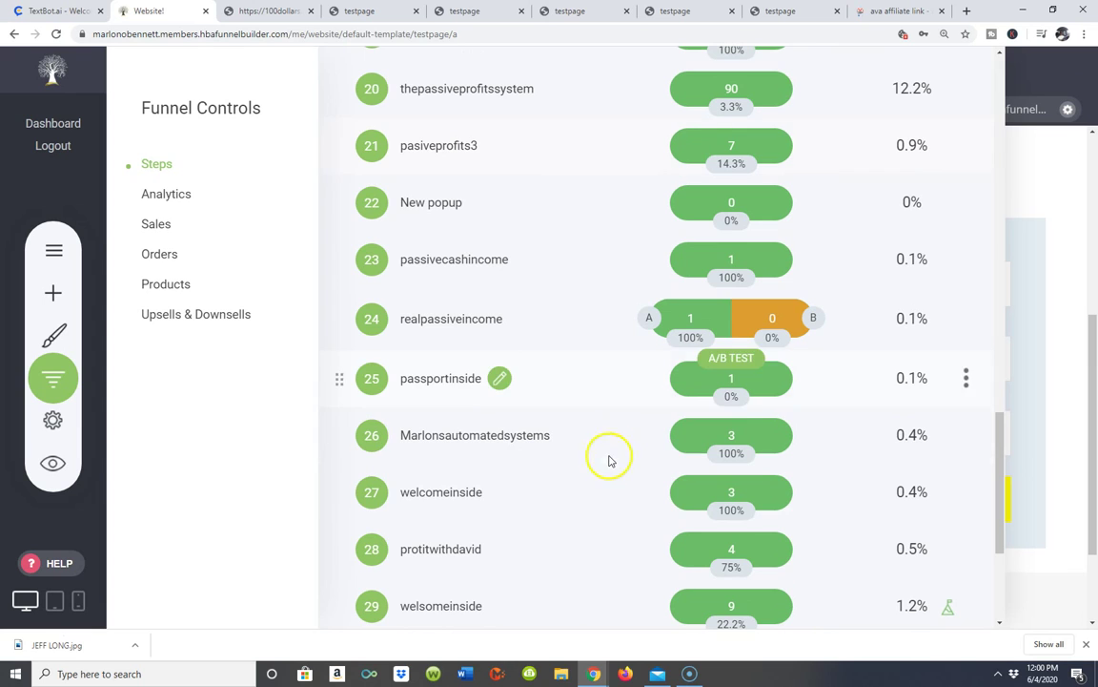
pyautogui.scroll(-3, 564, 545)
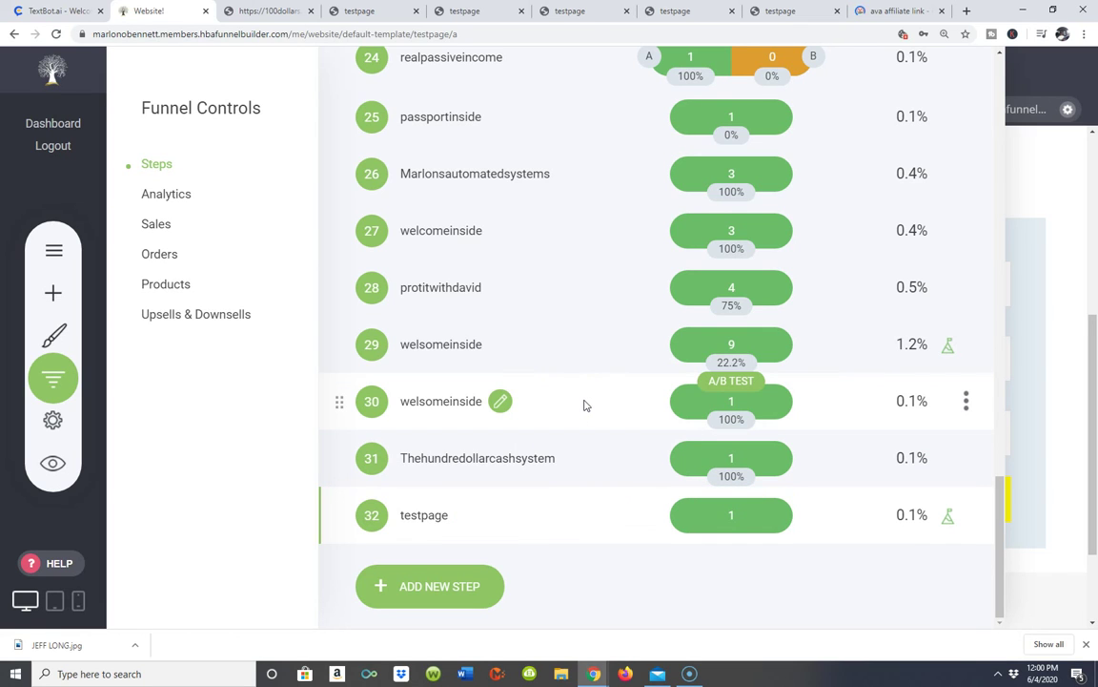
pyautogui.click(450, 591)
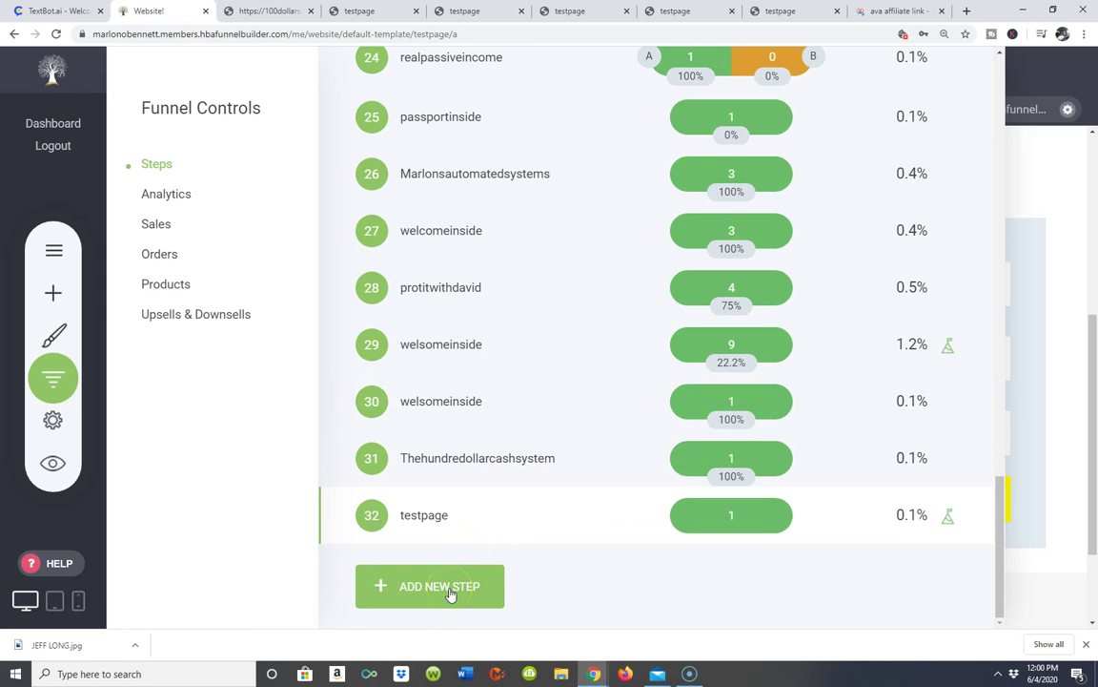
pyautogui.click(433, 521)
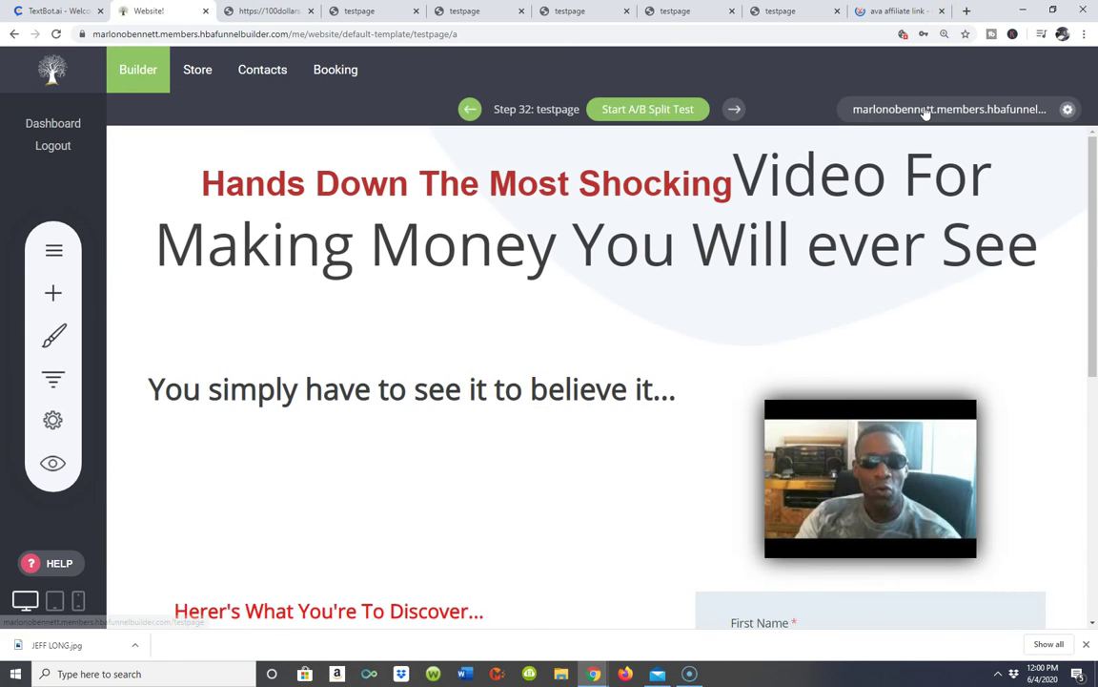
# - Open the testpage's live URL in a new tab and scroll through the Discover bullets and signup form
pyautogui.click(925, 111)
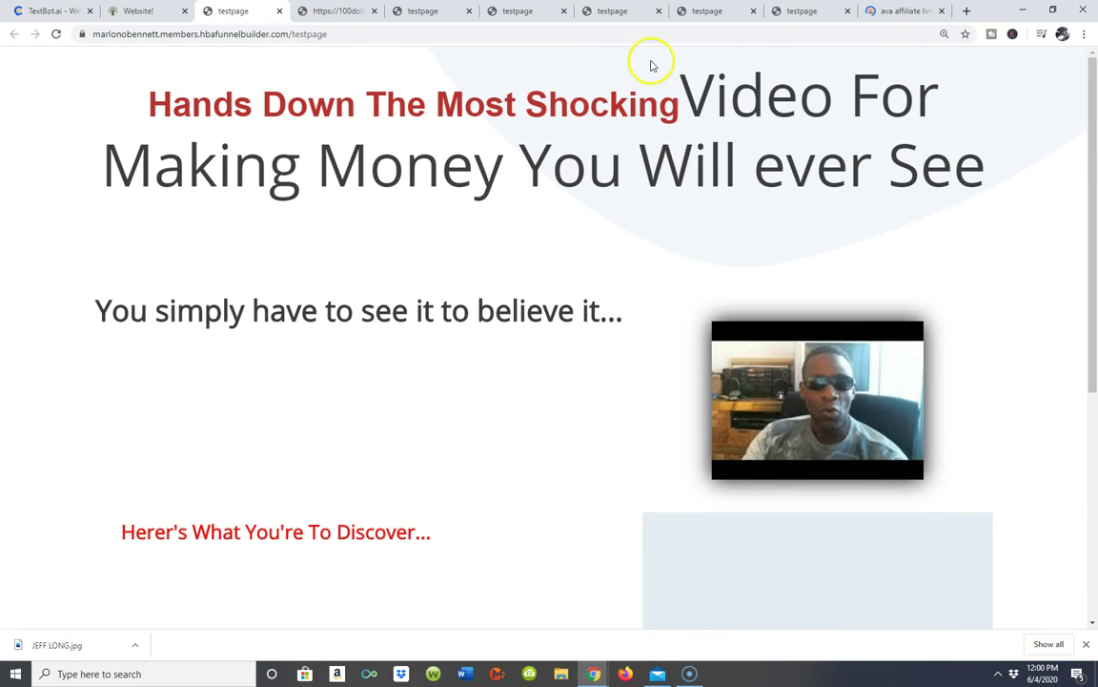
pyautogui.scroll(-2, 649, 267)
pyautogui.scroll(2, 668, 293)
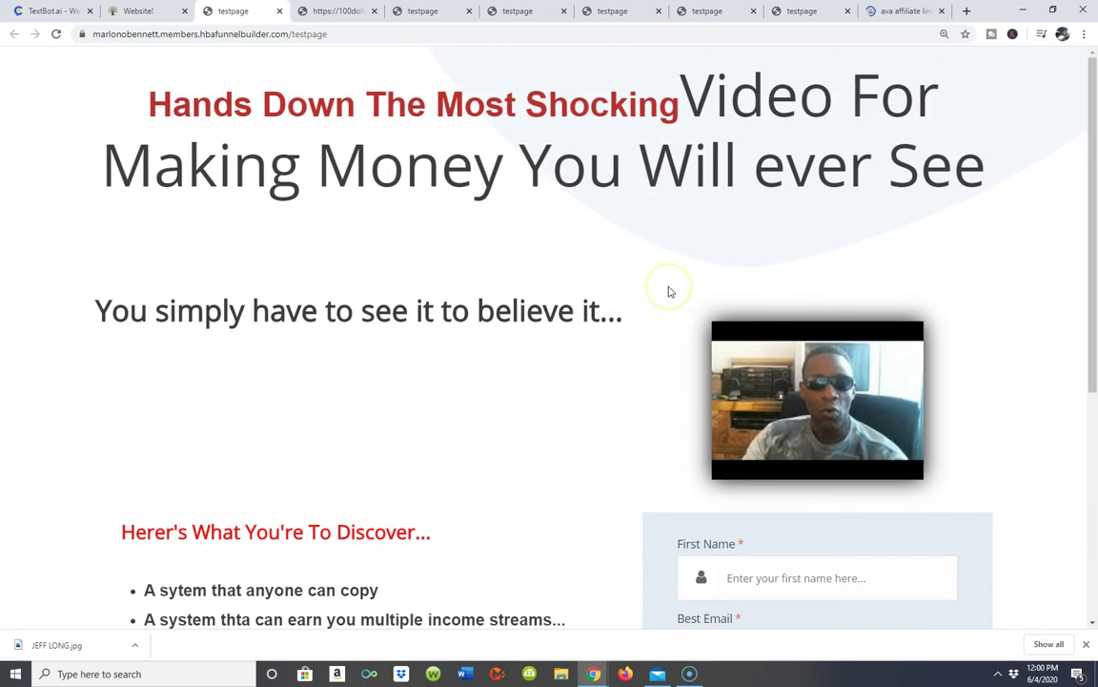
pyautogui.scroll(-1, 668, 293)
pyautogui.scroll(-1, 669, 293)
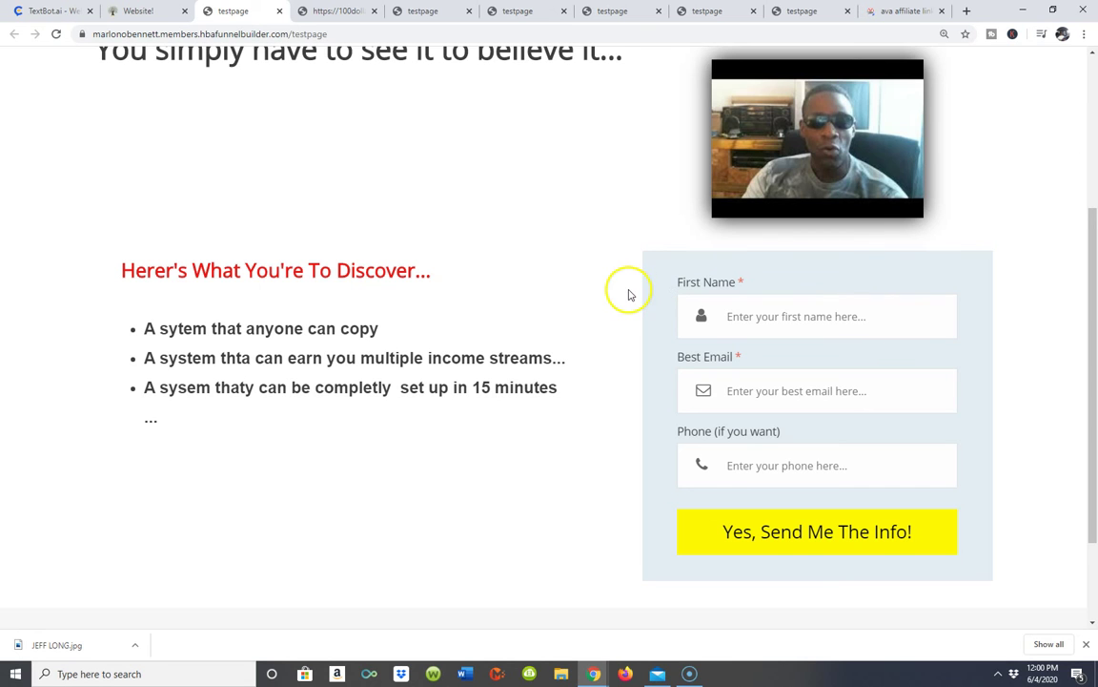
pyautogui.scroll(2, 659, 142)
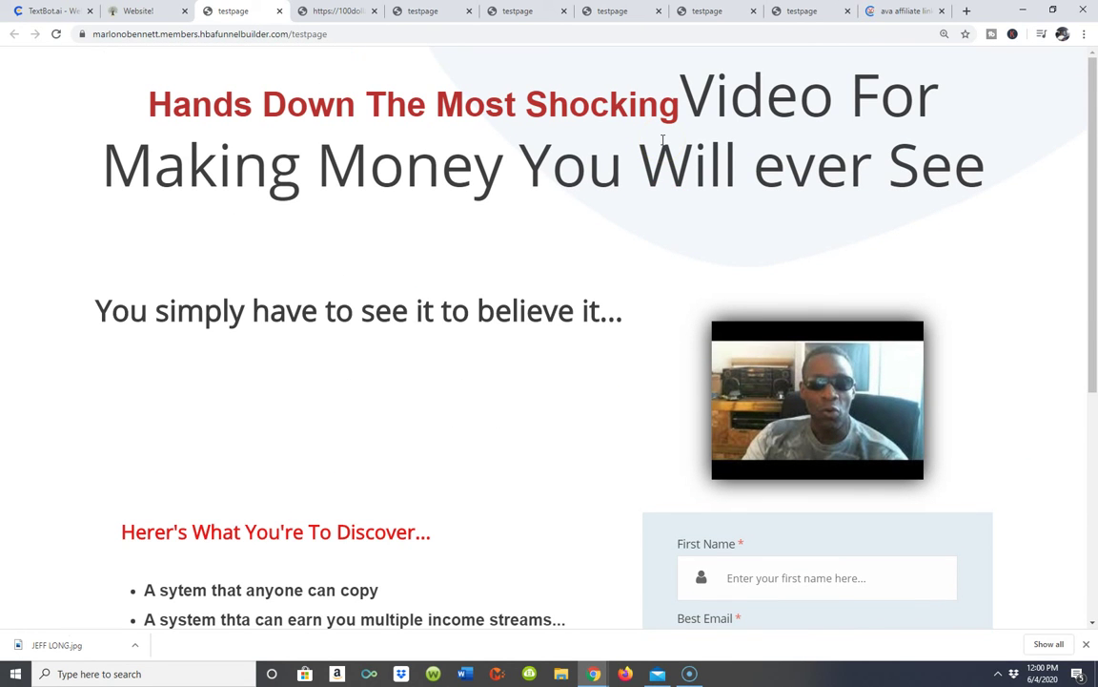